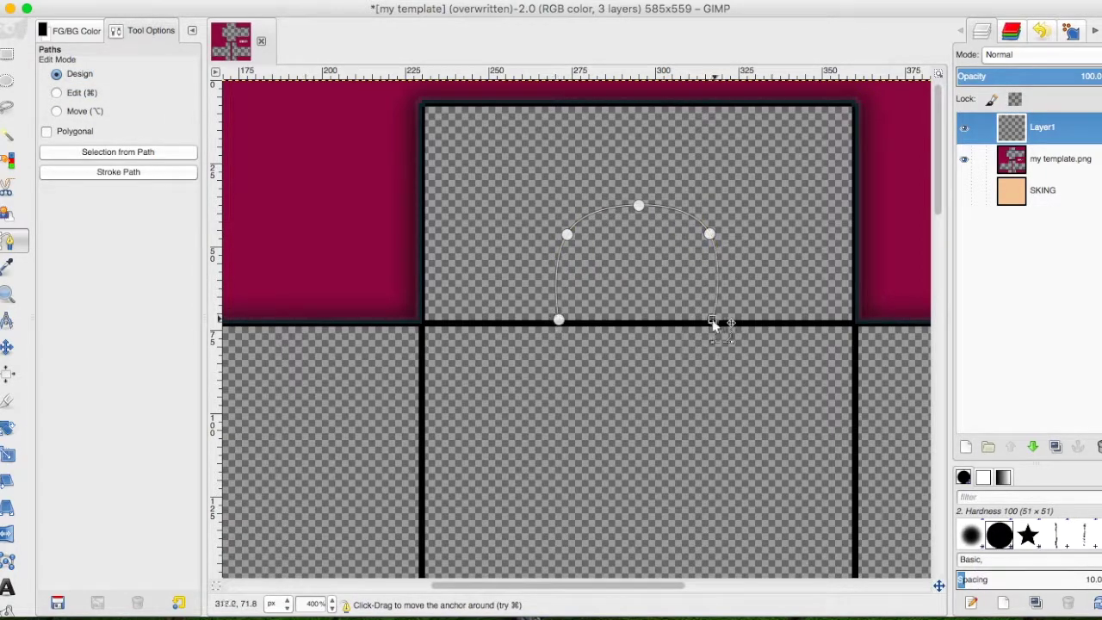
# Step: Stroke the neckline arch path on Layer1 and draw a cardigan front edge as a path down the torso panel
pyautogui.click(167, 176)
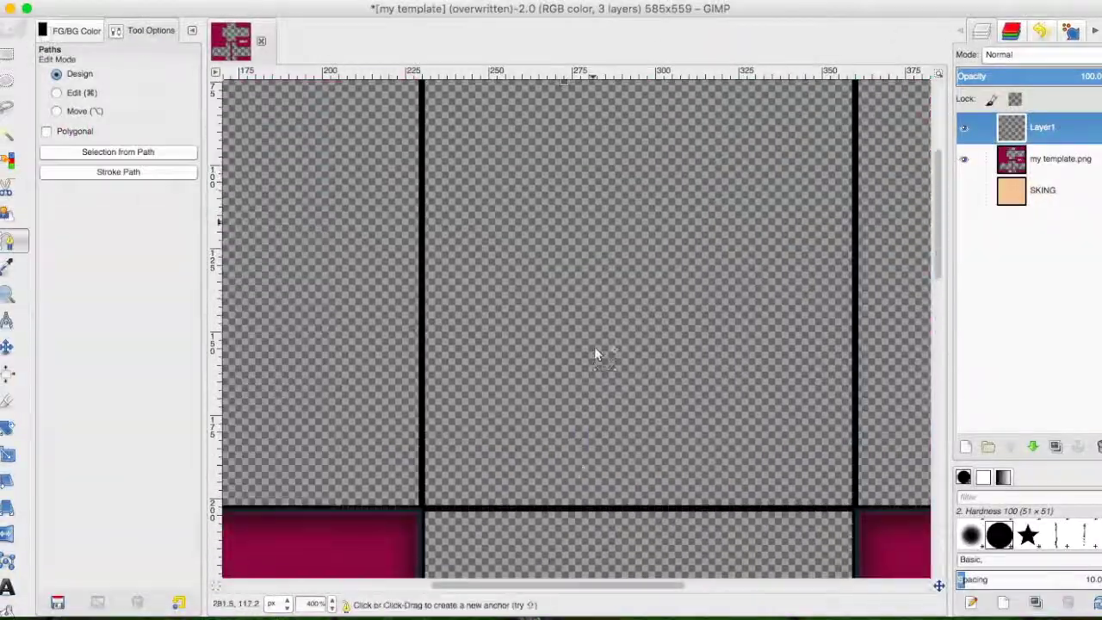
pyautogui.click(573, 503)
pyautogui.press('ctrl')
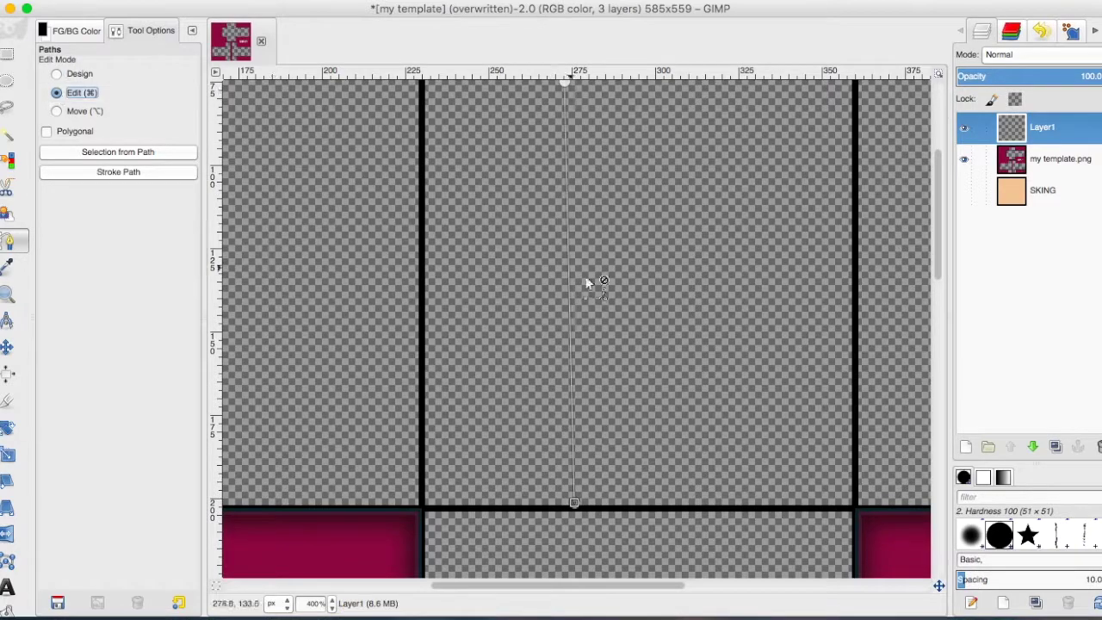
pyautogui.moveTo(578, 355); pyautogui.dragTo(579, 379)
pyautogui.scroll(-5, 581, 508)
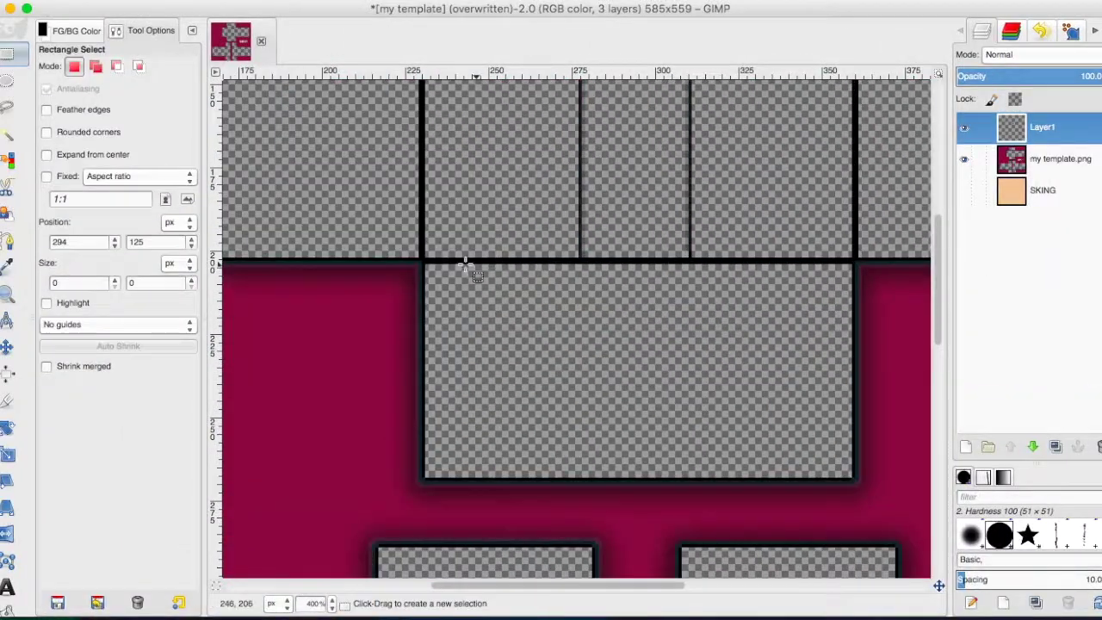
# Step: Draw a curved outline on the lower-left limb panel with the Paths tool, running from its top edge to its left edge
pyautogui.moveTo(394, 523); pyautogui.dragTo(542, 577)
pyautogui.scroll(-5, 537, 396)
pyautogui.moveTo(379, 517); pyautogui.dragTo(535, 407)
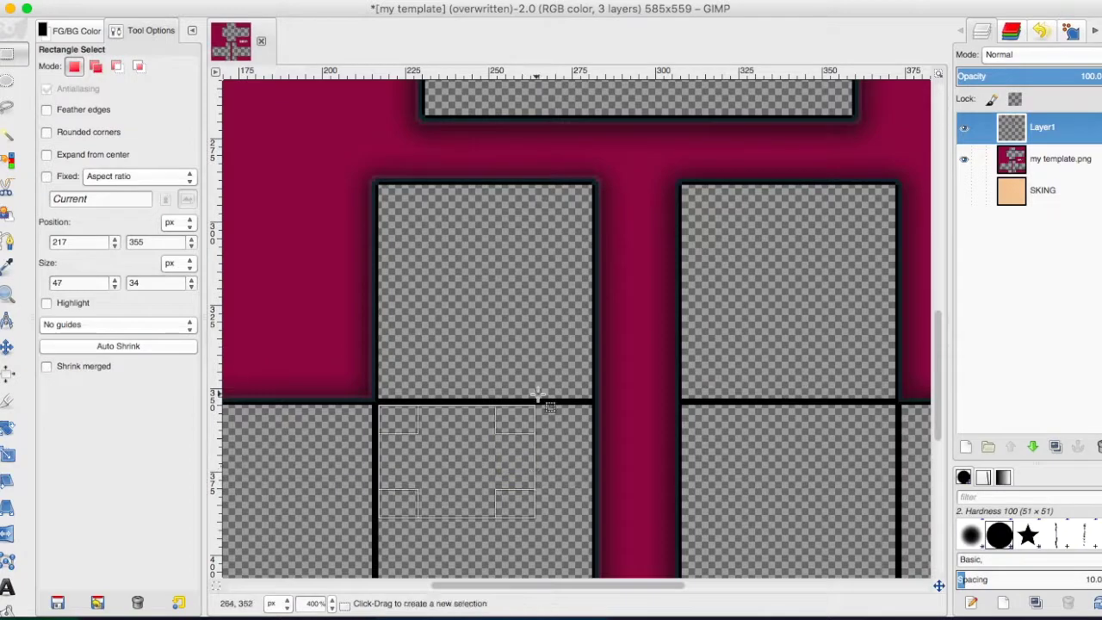
pyautogui.press('p')
pyautogui.press('b')
pyautogui.click(527, 406)
pyautogui.scroll(-3, 380, 351)
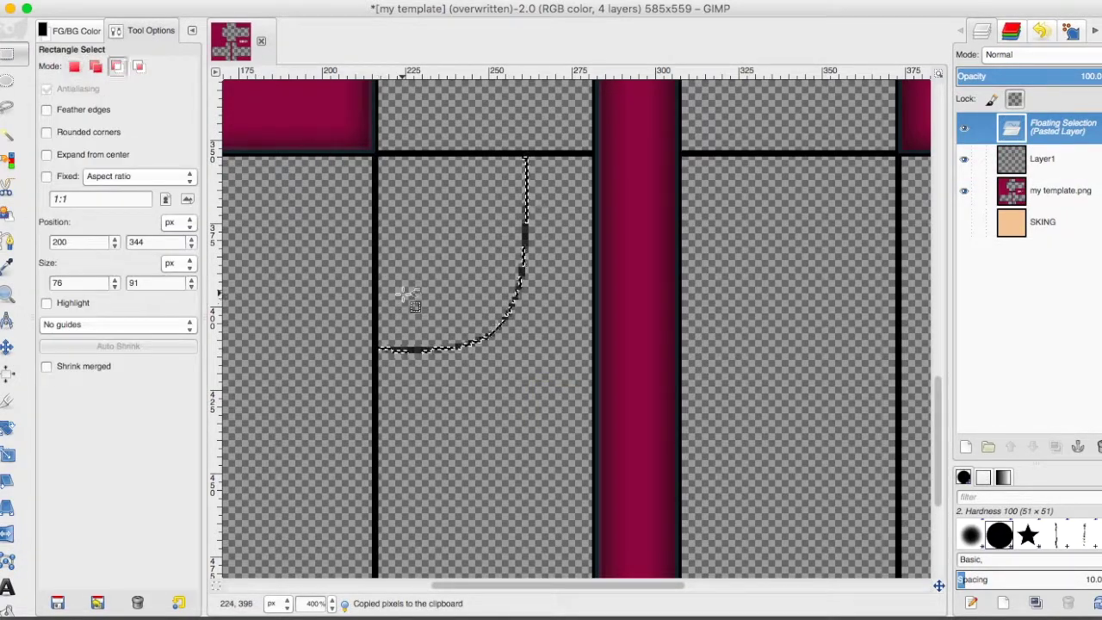
# Step: Flip the pasted curve horizontally and anchor it as the mirrored outline on the far-left panel of the lower row
pyautogui.hotkey('shift', 'f')
pyautogui.click(630, 349)
pyautogui.press('r')
pyautogui.moveTo(389, 289); pyautogui.dragTo(364, 287)
pyautogui.hotkey('ctrl', 'h')
# Step: Draw a gently arched line across the next lower panel and place a horizontally flipped copy in the adjoining panel
pyautogui.press('b')
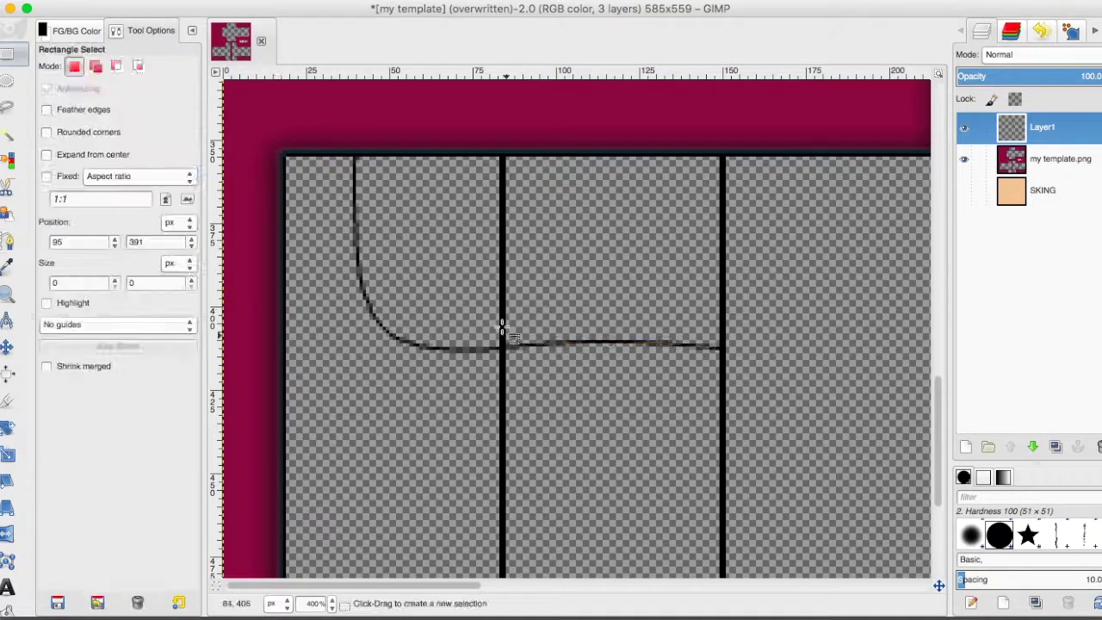
pyautogui.hotkey('ctrl', 'v')
pyautogui.hotkey('shift', 'f')
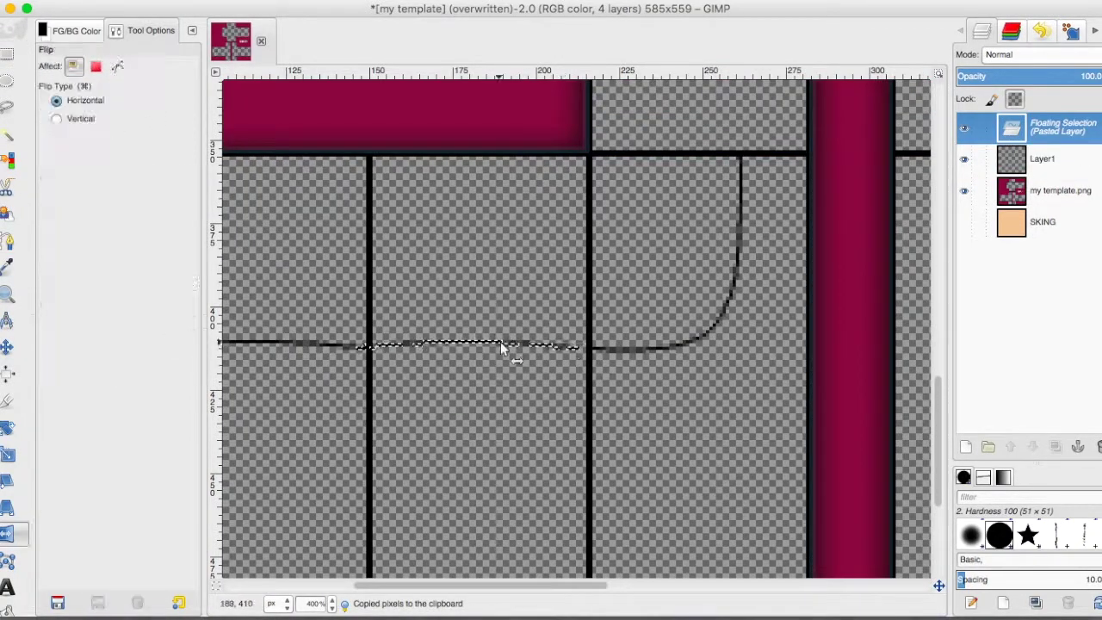
pyautogui.click(500, 342)
pyautogui.press('r')
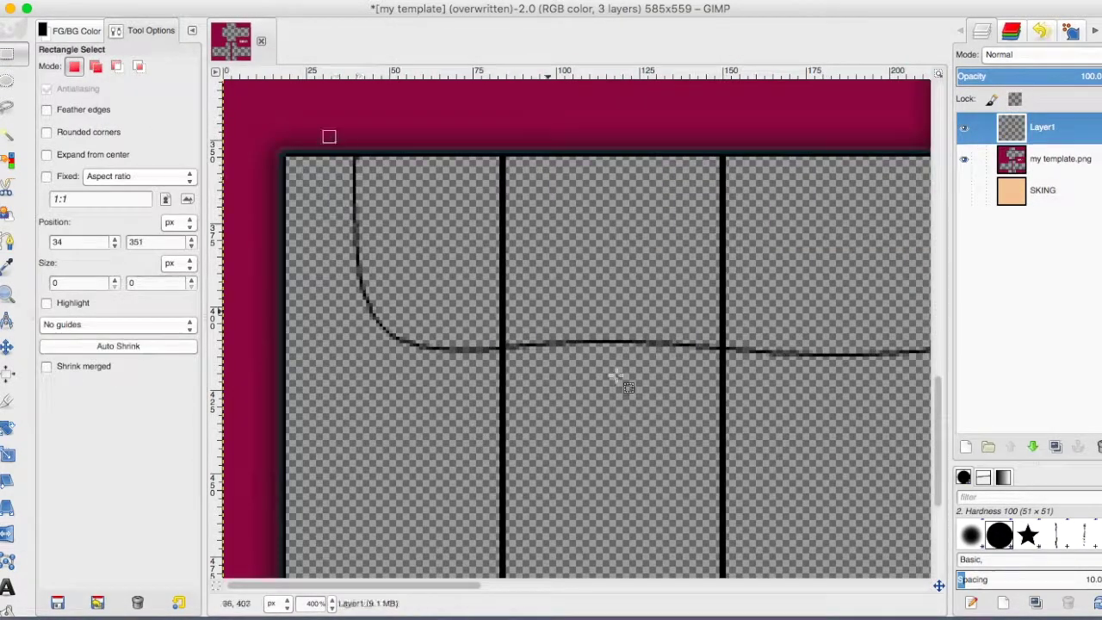
# Step: Double the lower outline with a pasted copy and mirror its right half onto the left-hand panels
pyautogui.hotkey('ctrl', 'c')
pyautogui.hotkey('ctrl', 'v')
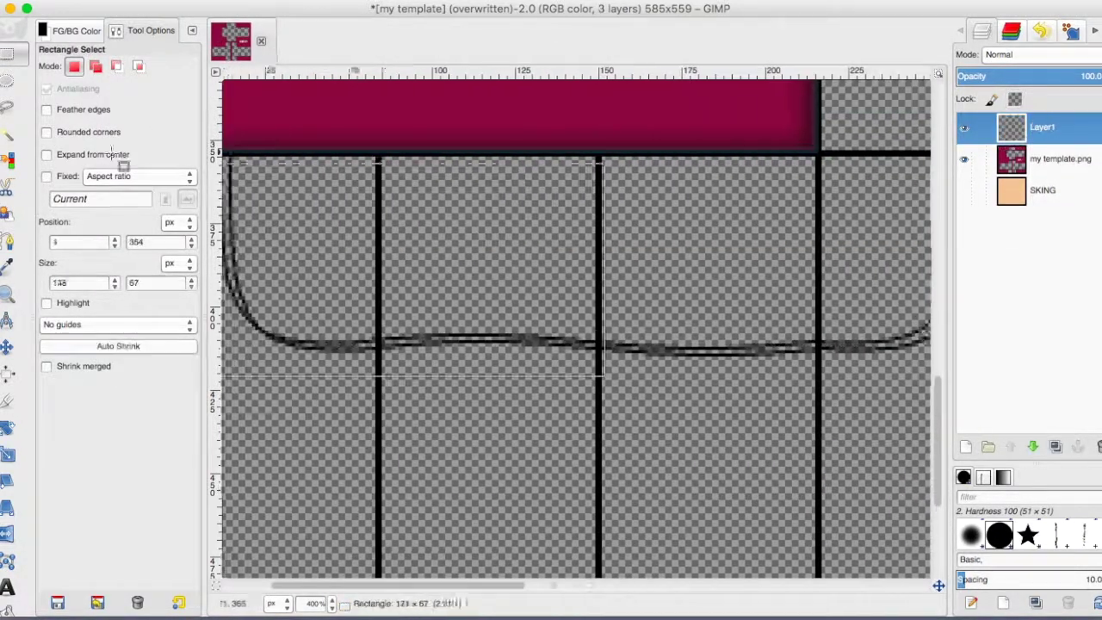
pyautogui.rightClick(537, 246)
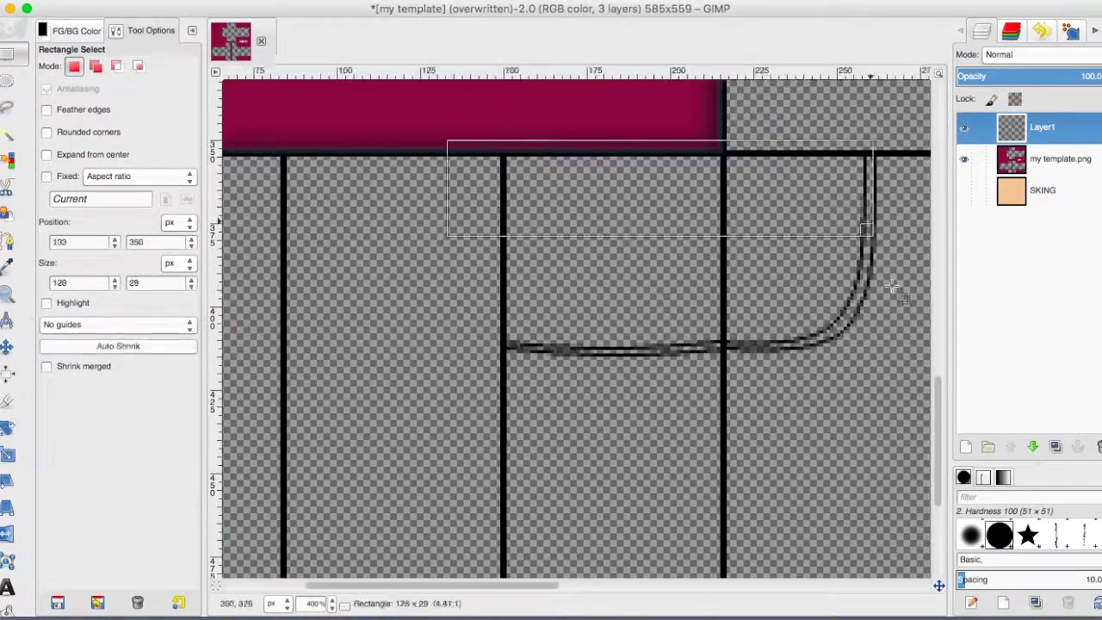
pyautogui.hotkey('shift', 'f')
pyautogui.click(618, 353)
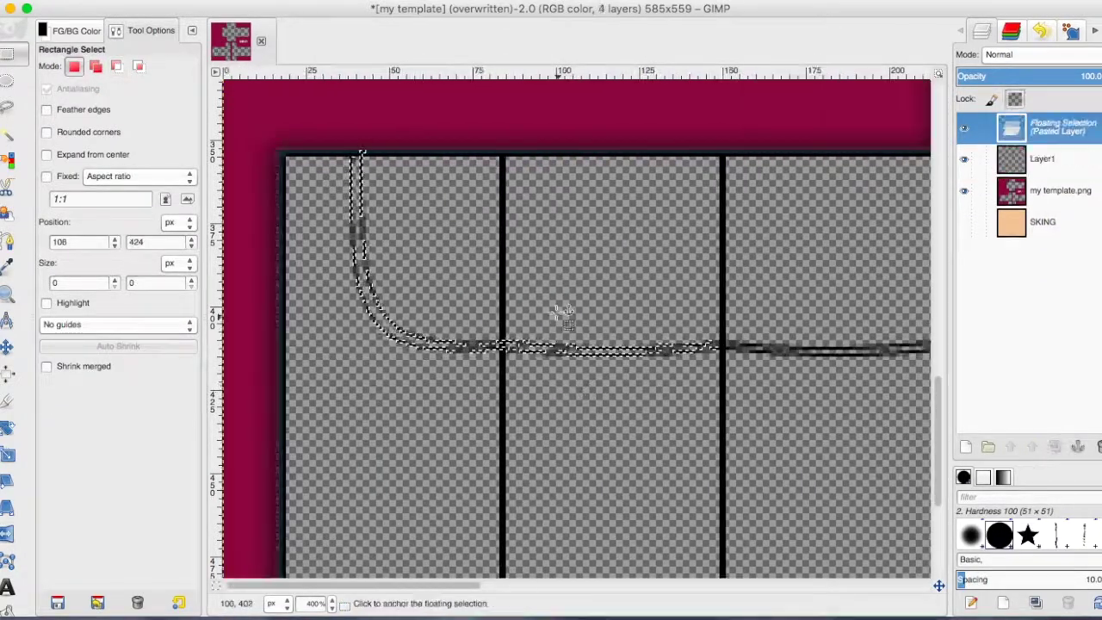
pyautogui.click(554, 308)
pyautogui.hotkey('shift', 'f')
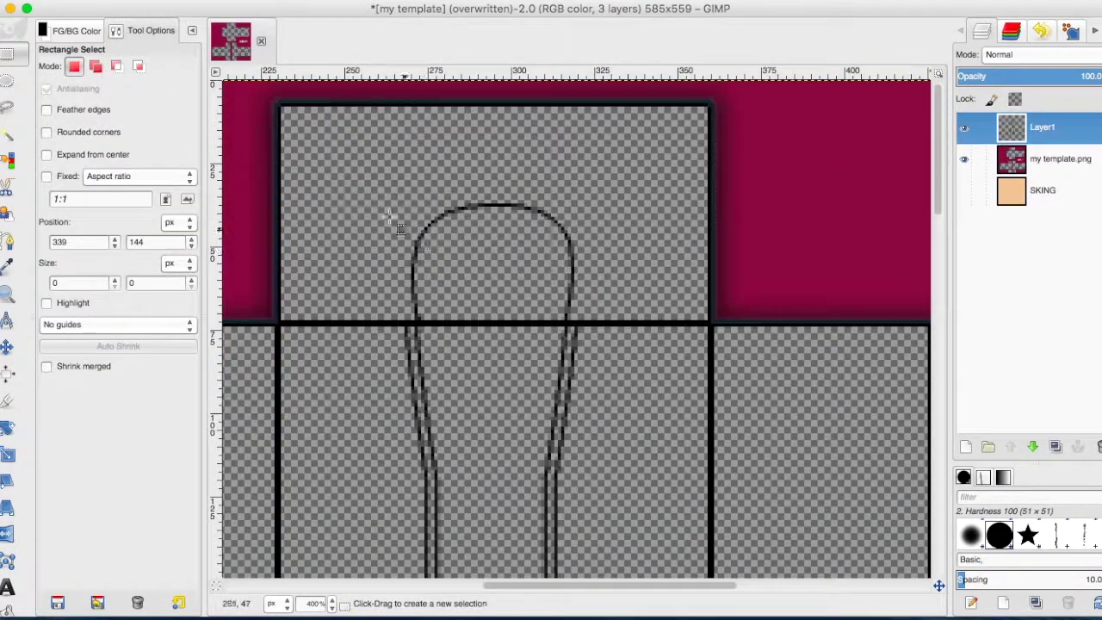
# Step: Draw and stroke an outer arch path around the existing neckline on the panel above the torso
pyautogui.press('b')
pyautogui.click(404, 320)
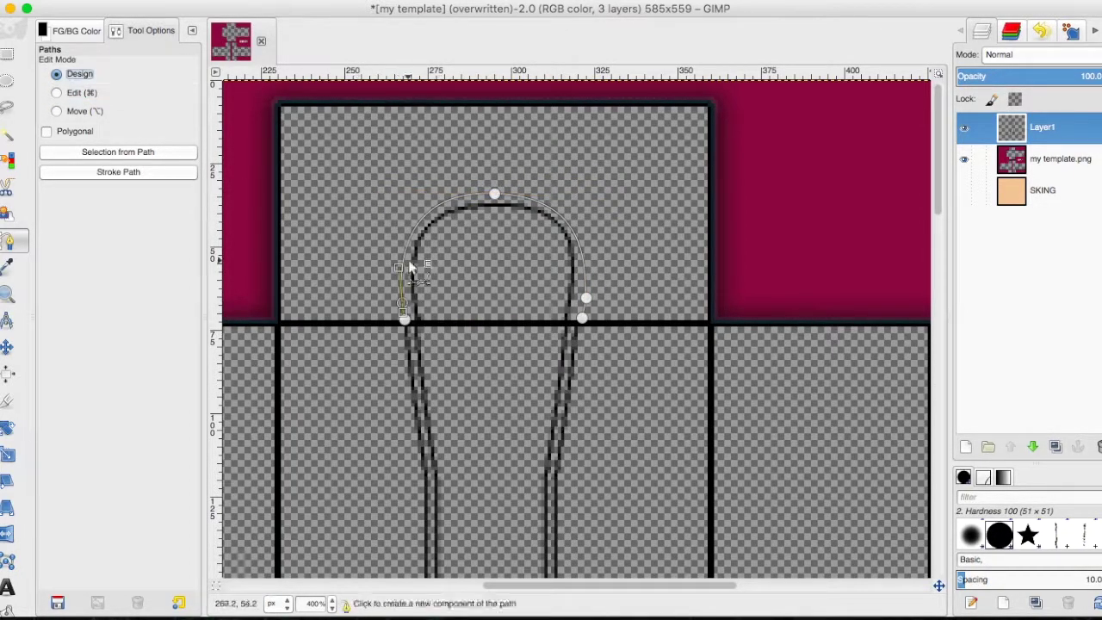
pyautogui.press('r')
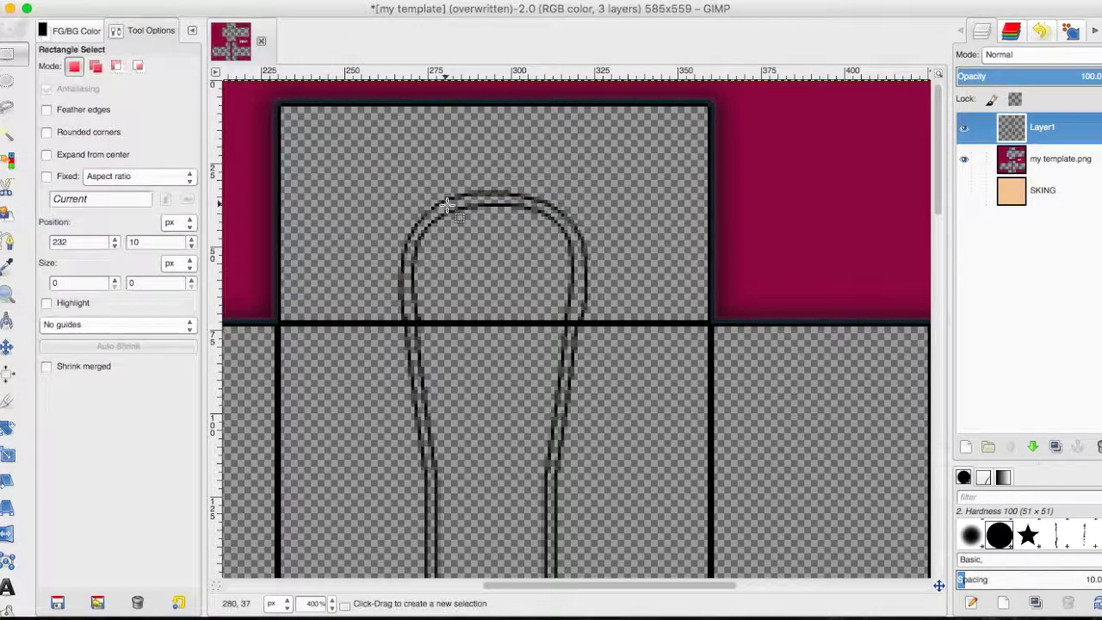
# Step: Copy the left half of the double neckline arch, flip it horizontally and anchor it as the right half
pyautogui.rightClick(551, 246)
pyautogui.hotkey('ctrl', 'v')
pyautogui.hotkey('shift', 'f')
pyautogui.click(529, 295)
pyautogui.press('r')
pyautogui.moveTo(528, 296); pyautogui.dragTo(634, 322)
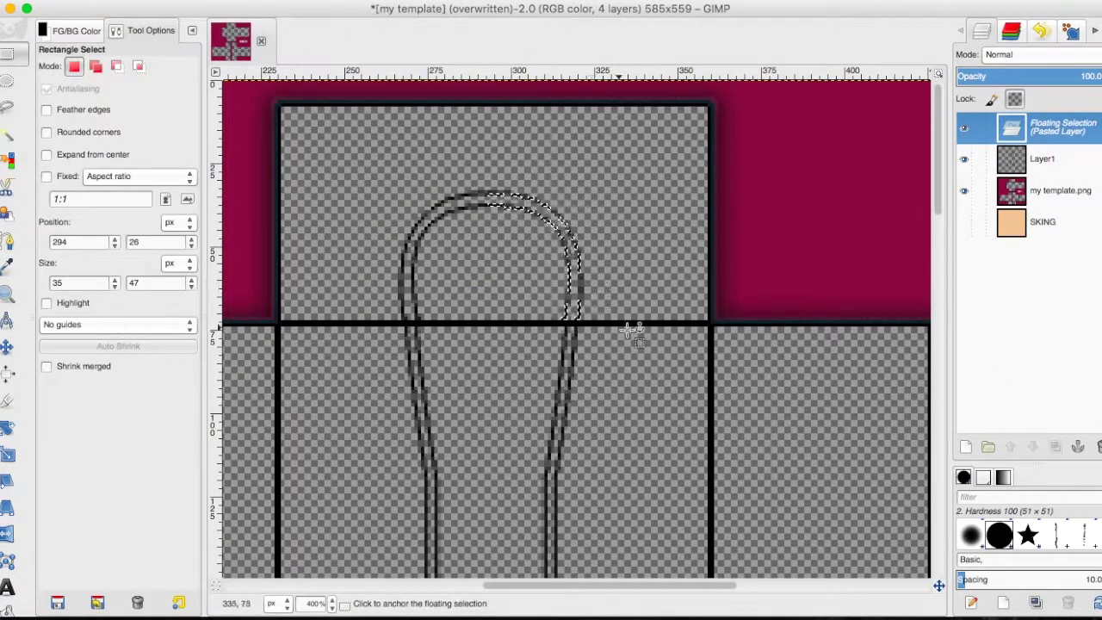
pyautogui.click(634, 322)
# Step: Switch to the web browser and search for images of "cardigan texture"
pyautogui.scroll(-10, 626, 330)
pyautogui.press('super+Tab')
pyautogui.press('Tab')
pyautogui.scroll(-1, 522, 511)
pyautogui.press('super+Tab')
pyautogui.hscroll(5, 529, 317)
pyautogui.press('super+Tab')
pyautogui.press('super+Tab')
pyautogui.scroll(5, 391, 304)
pyautogui.press('super+Tab')
pyautogui.press('super+t')
pyautogui.write('card')
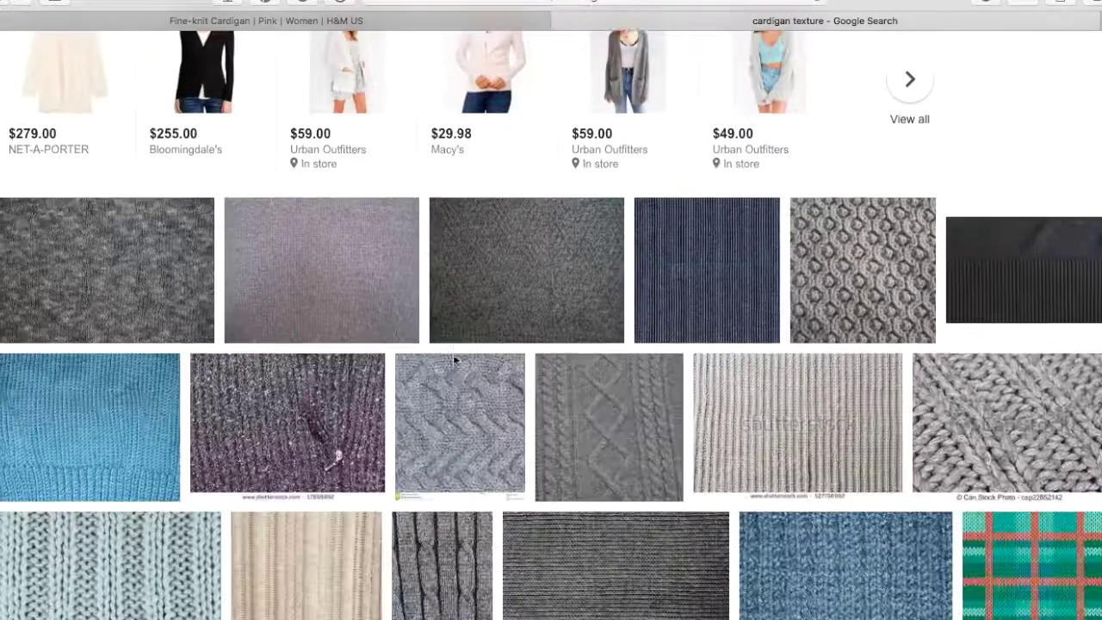
pyautogui.click(453, 354)
pyautogui.rightClick(372, 229)
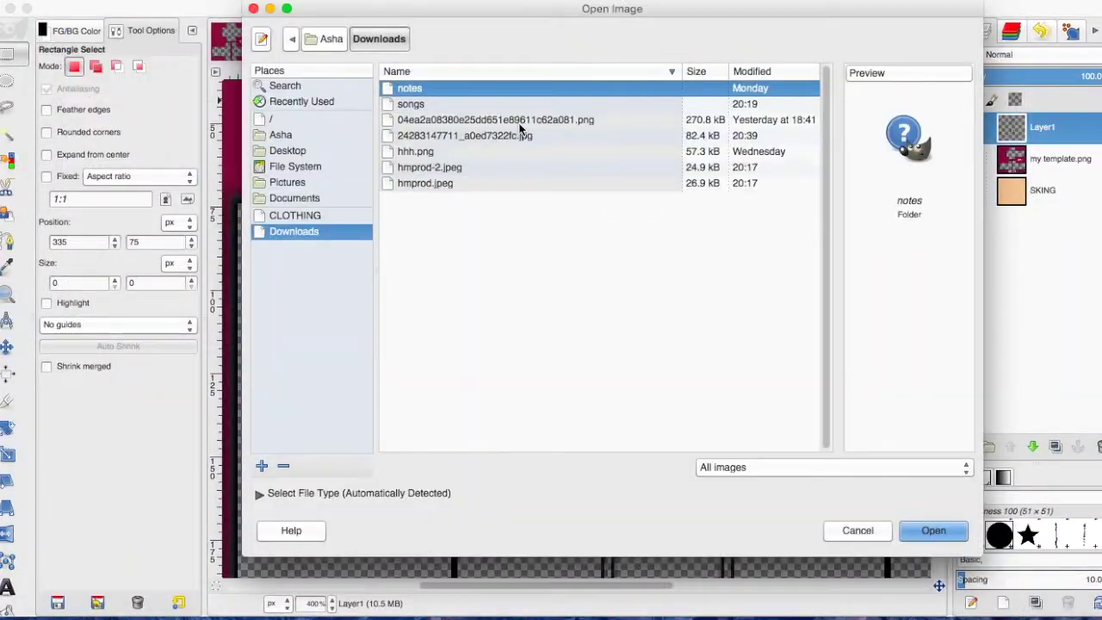
pyautogui.press('Return')
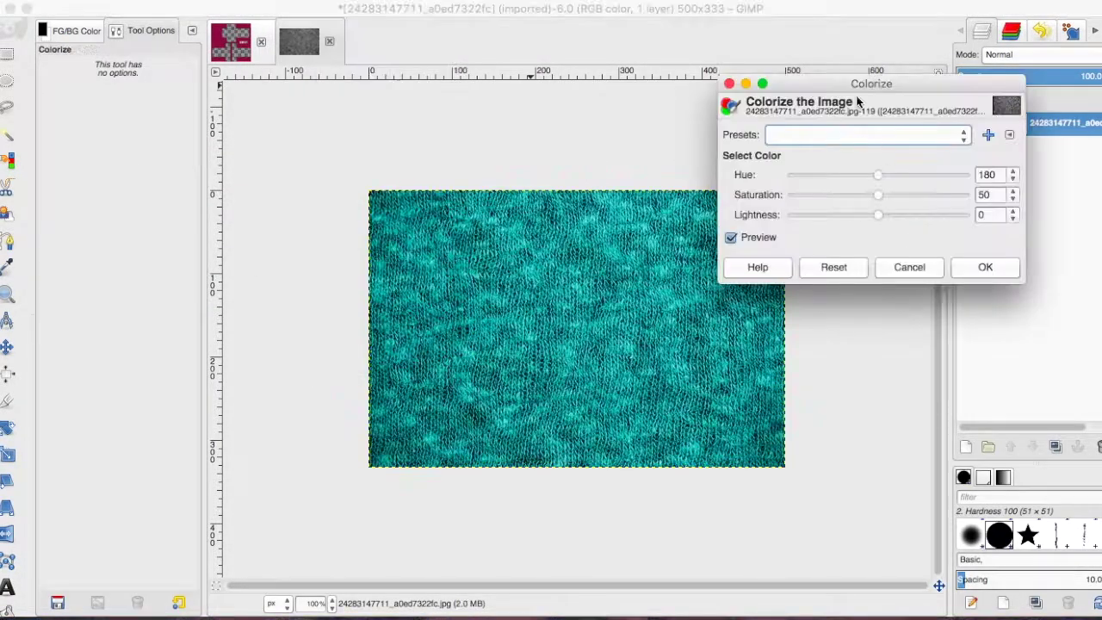
# Step: Colorize the knit texture to a light salmon pink by adjusting hue, saturation and lightness
pyautogui.moveTo(879, 175); pyautogui.dragTo(952, 175)
pyautogui.moveTo(879, 195); pyautogui.dragTo(925, 214)
pyautogui.press('Return')
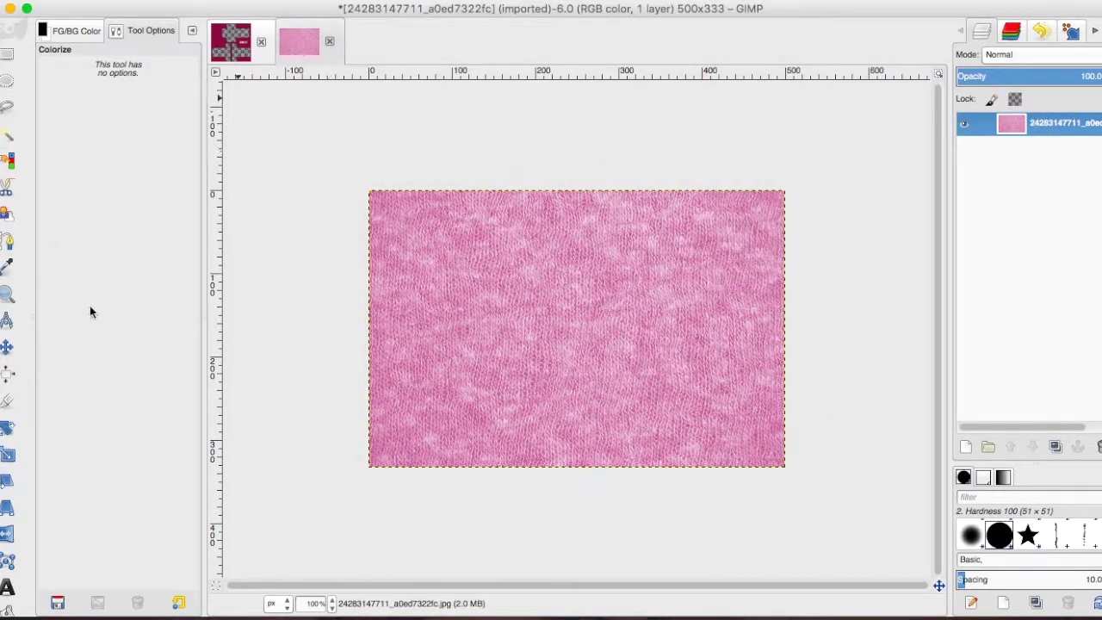
pyautogui.click(370, 40)
pyautogui.moveTo(947, 158); pyautogui.dragTo(927, 161)
# Step: Make a highlighted rectangular selection on the knit texture and bring back the Tool Options
pyautogui.moveTo(389, 196); pyautogui.dragTo(677, 471)
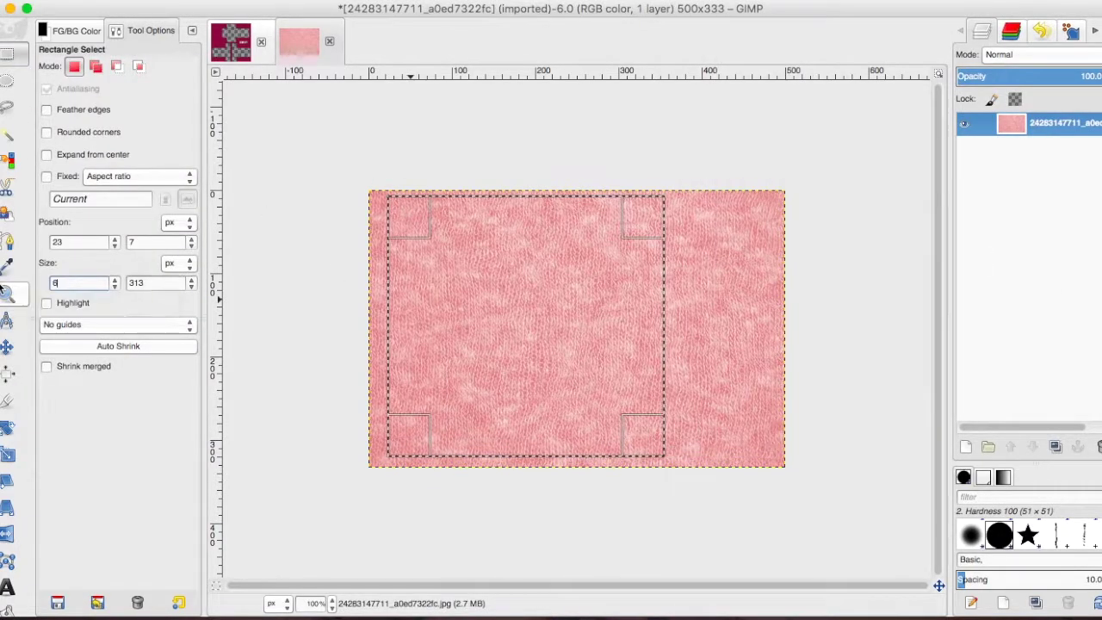
pyautogui.click(46, 302)
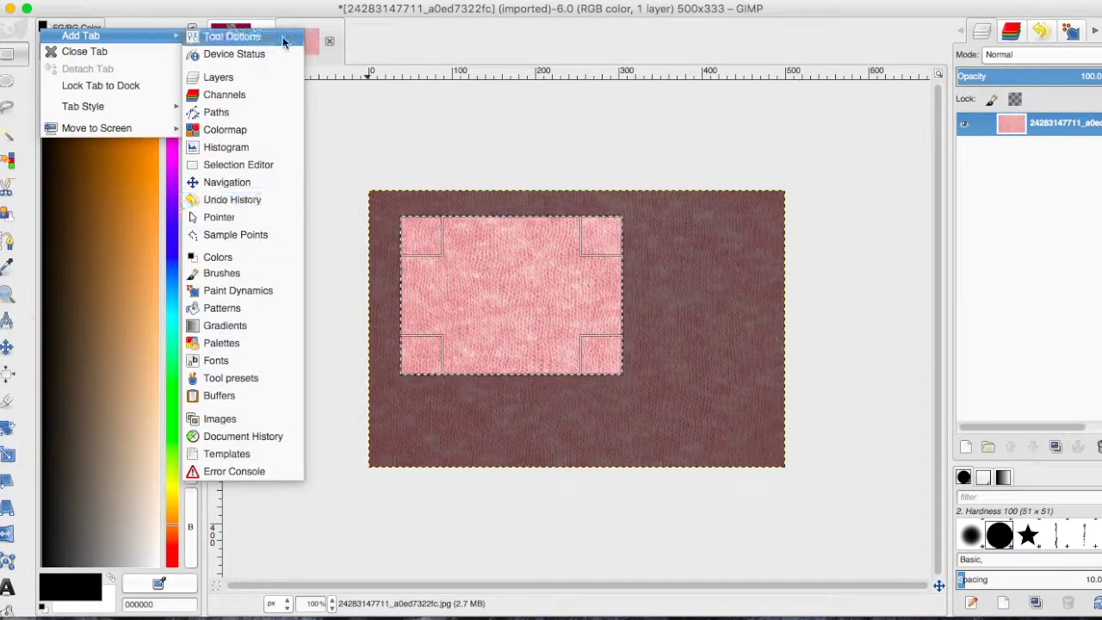
pyautogui.click(284, 42)
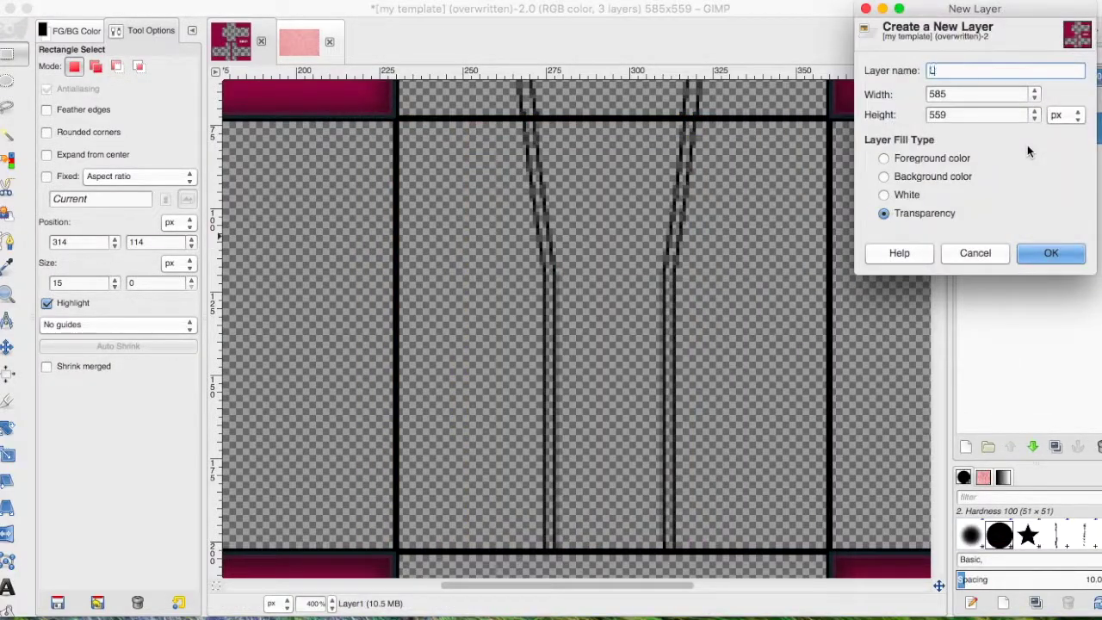
# Step: Paste the pink texture over the template's torso front with a new transparent 585 × 559 px layer, and scale it to cover the panel
pyautogui.press('Return')
pyautogui.hotkey('ctrl', 'v')
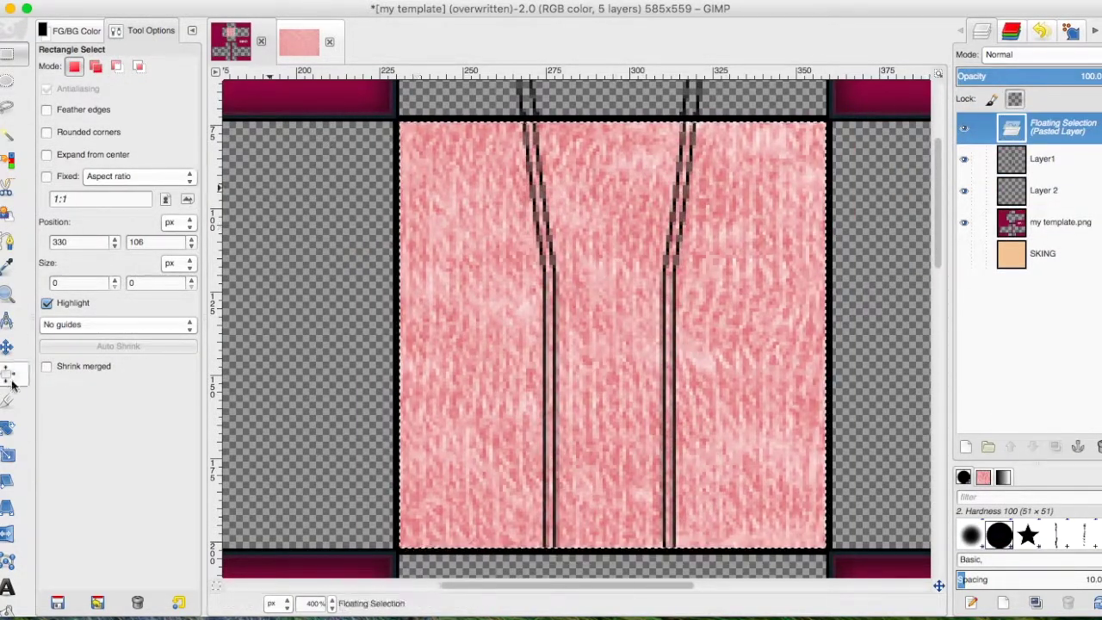
pyautogui.click(7, 454)
pyautogui.click(588, 504)
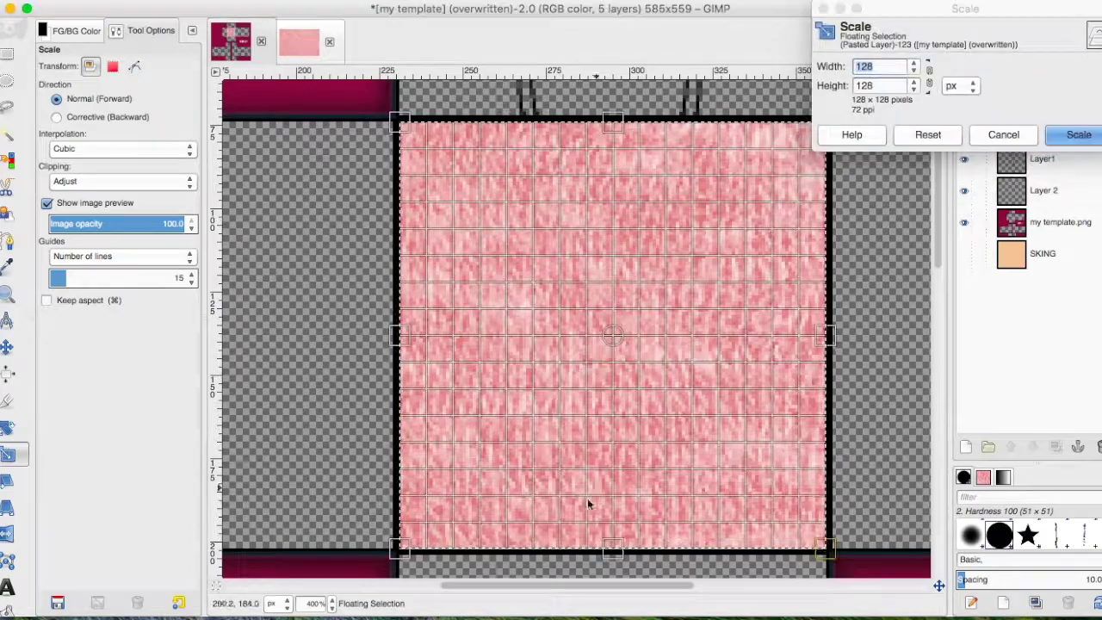
pyautogui.moveTo(588, 503); pyautogui.dragTo(613, 504)
pyautogui.click(1079, 134)
# Step: Anchor the texture and mirror its left half, about 65 × 130 px, onto the right half of the torso panel
pyautogui.hotkey('ctrl', 'h')
pyautogui.press('r')
pyautogui.moveTo(401, 123); pyautogui.dragTo(611, 551)
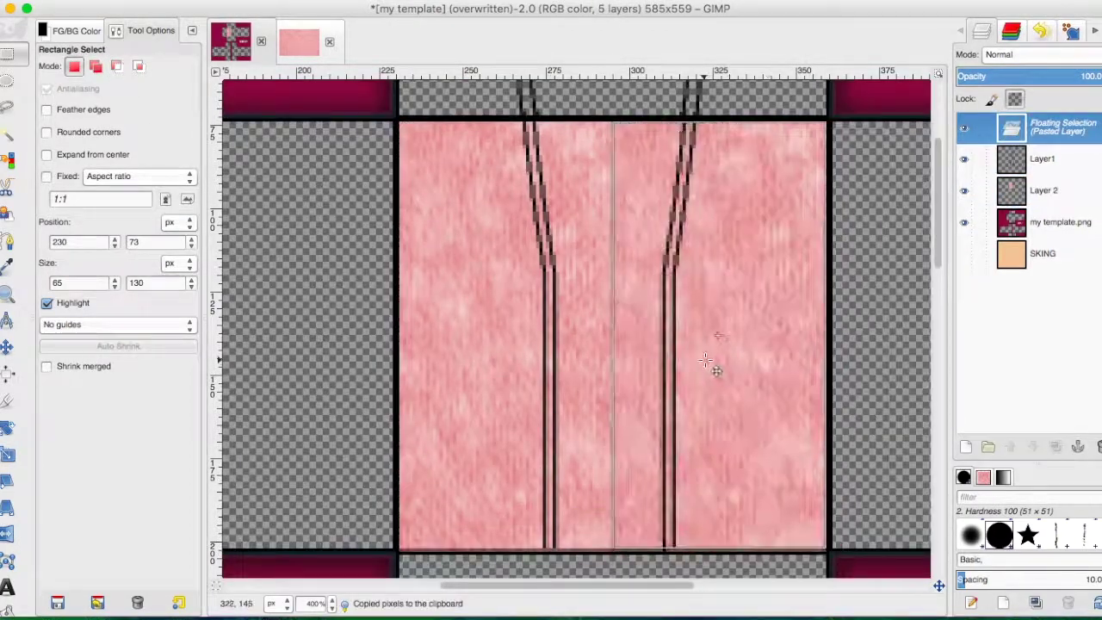
pyautogui.hotkey('ctrl', 'h')
pyautogui.hscroll(5, 448, 253)
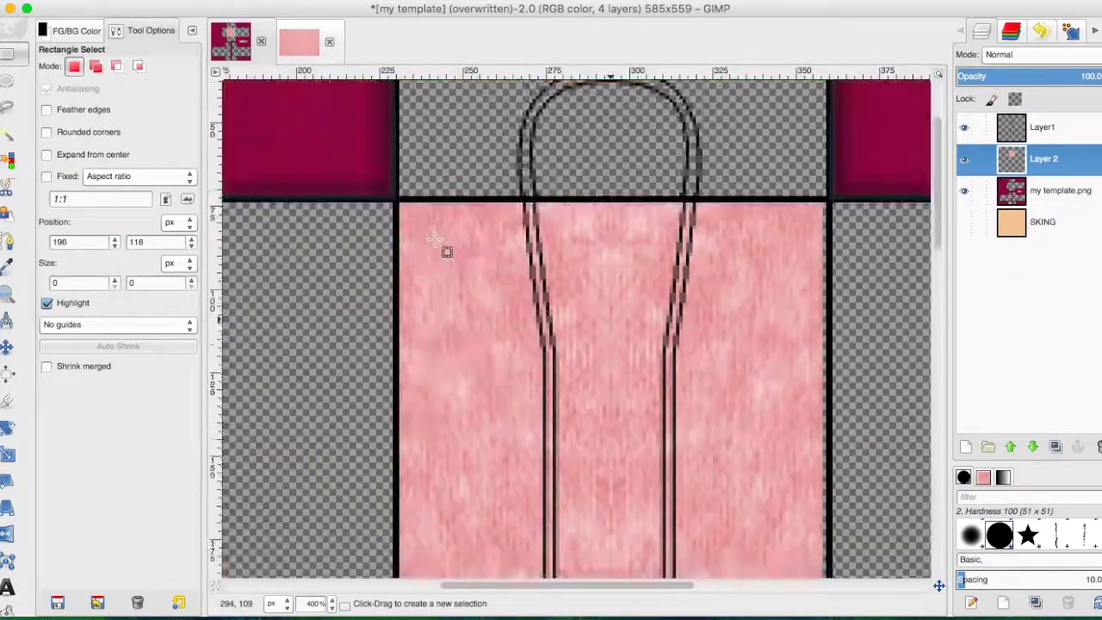
pyautogui.hotkey('ctrl', 'v')
pyautogui.hotkey('ctrl', 'h')
pyautogui.hotkey('ctrl', 'z')
pyautogui.hotkey('ctrl', 'h')
pyautogui.click(316, 530)
pyautogui.click(316, 603)
pyautogui.click(317, 494)
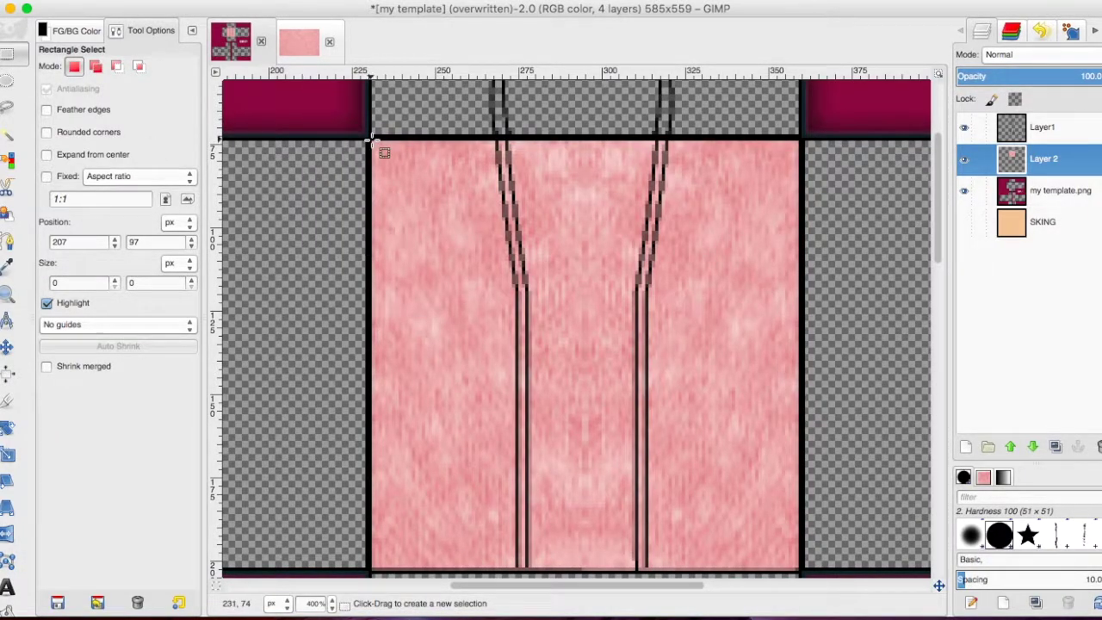
# Step: Select the pink knit area on the torso front with Fuzzy Select
pyautogui.click(99, 1)
pyautogui.click(443, 261)
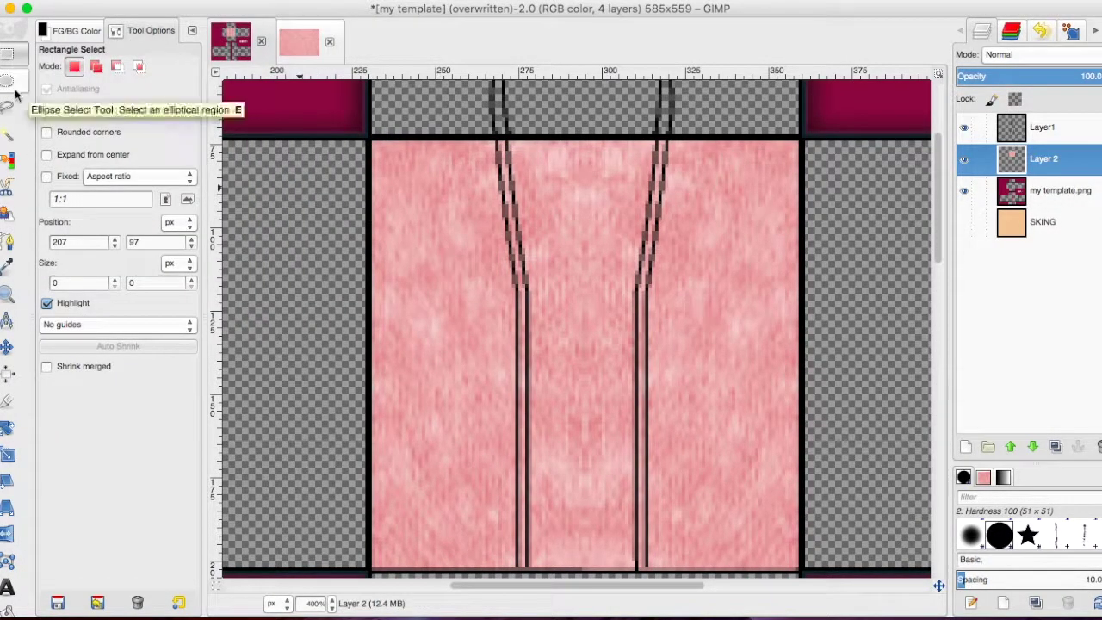
pyautogui.click(7, 133)
pyautogui.click(562, 213)
pyautogui.press('r')
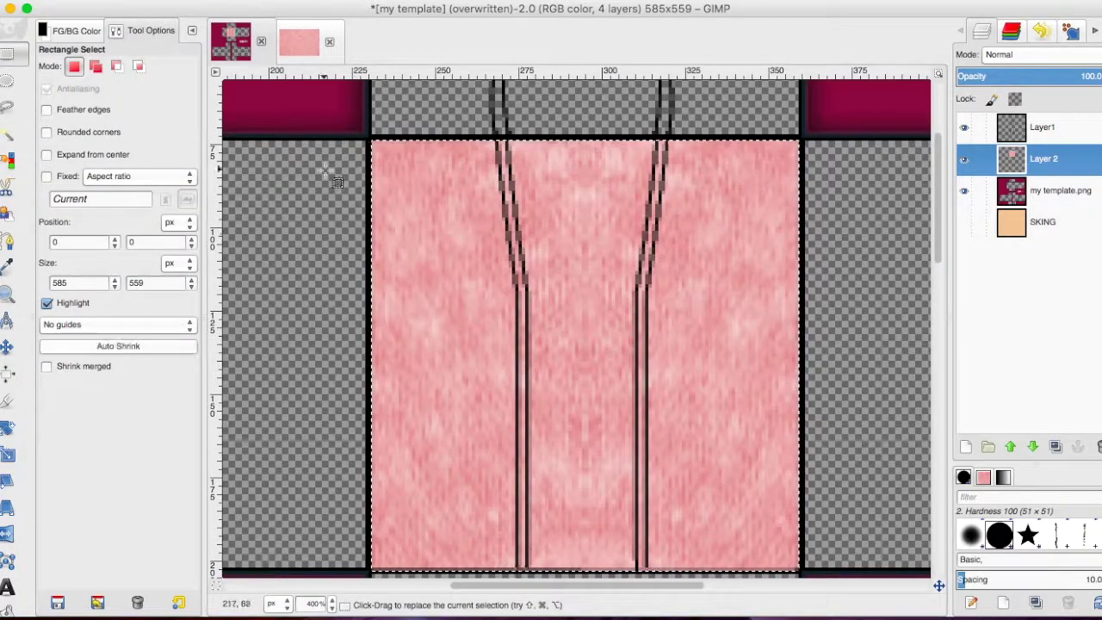
# Step: Search the program's commands for "sharp" to find the sharpening options, and clear the selection
pyautogui.click(387, 0)
pyautogui.moveTo(551, 0)
pyautogui.write('sharp')
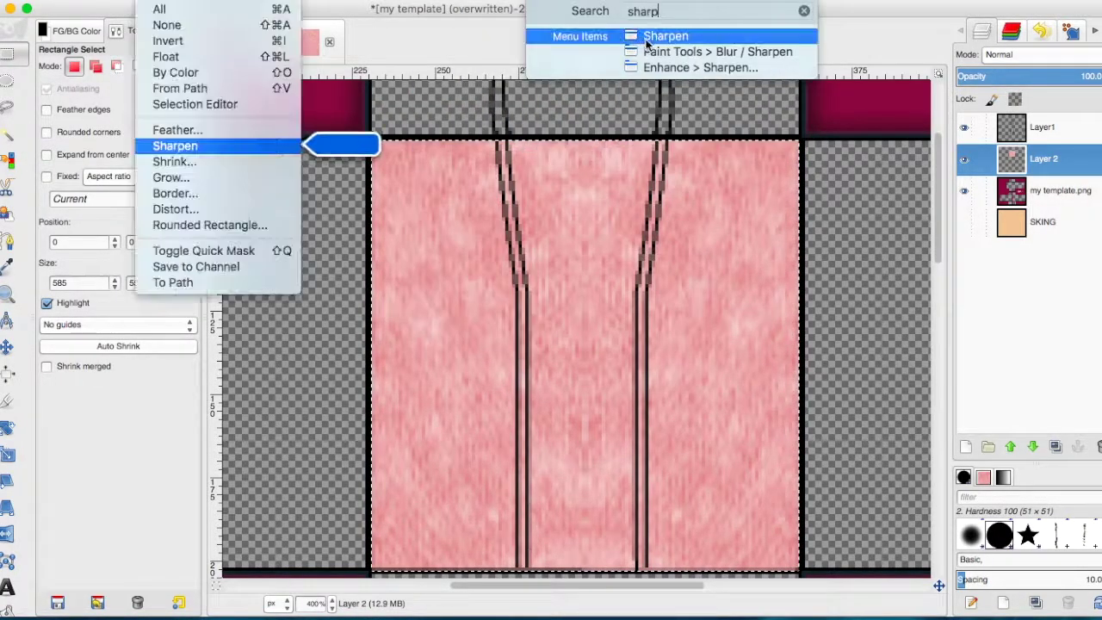
pyautogui.click(426, 211)
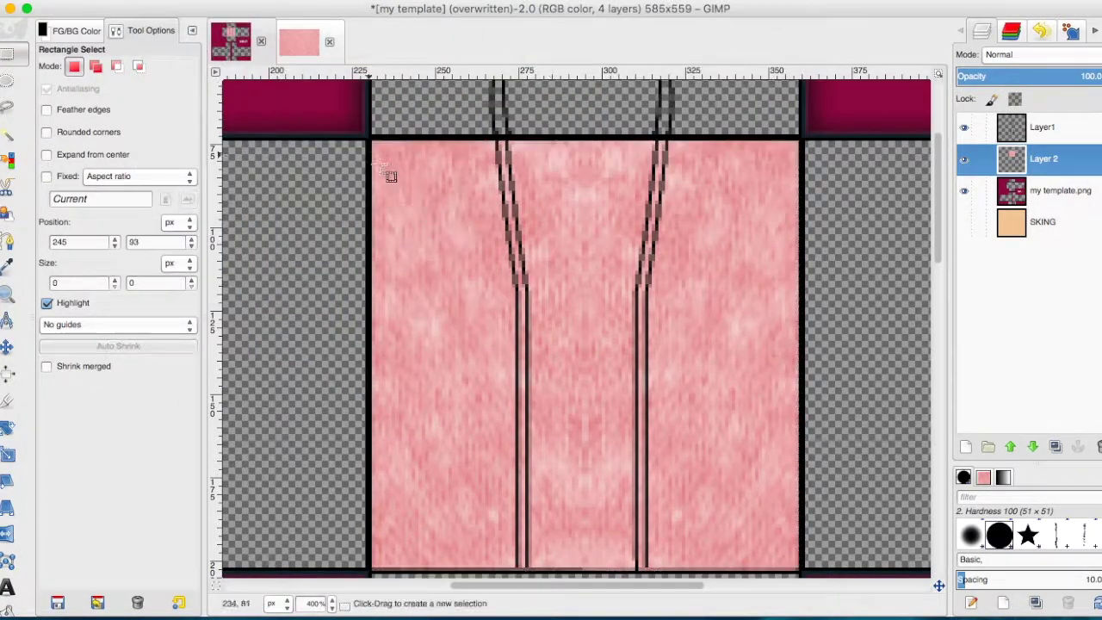
# Step: Select the torso front's knit texture with a rectangle, apply the Sharpen filter and deselect
pyautogui.moveTo(801, 568); pyautogui.dragTo(801, 570)
pyautogui.click(413, 0)
pyautogui.click(680, 180)
pyautogui.press('Return')
pyautogui.click(310, 180)
# Step: Erase the upper part of the Layer 2 texture inside the cardigan opening with a 7.75 px eraser and show the SKING layer
pyautogui.scroll(2, 517, 344)
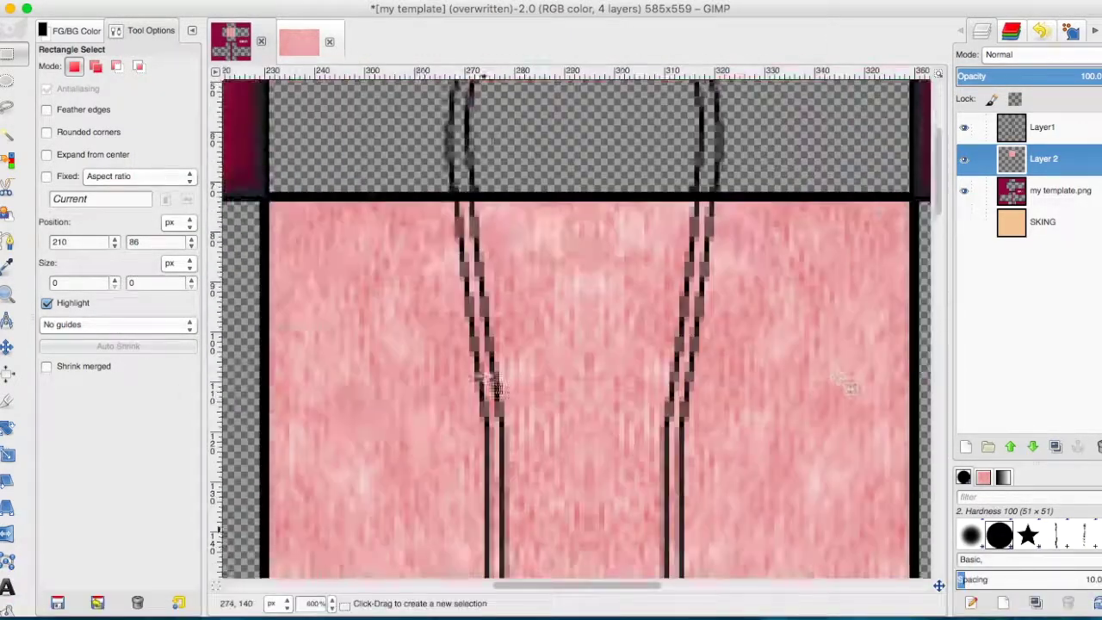
pyautogui.hotkey('shift', 'e')
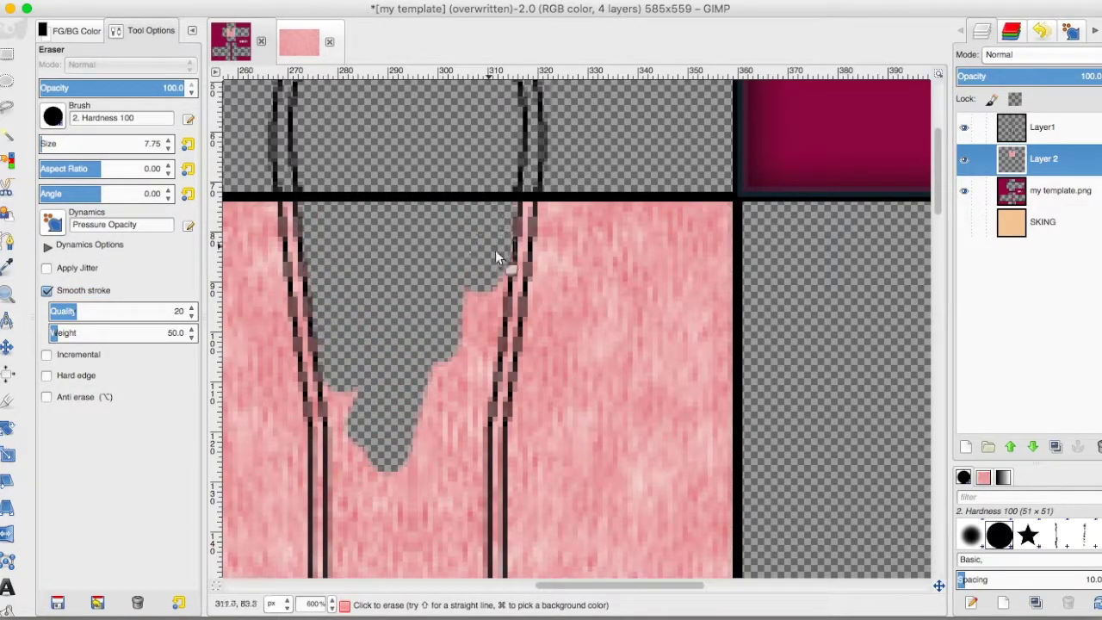
pyautogui.scroll(5, 491, 244)
pyautogui.hscroll(-4, 490, 243)
pyautogui.scroll(-6, 516, 319)
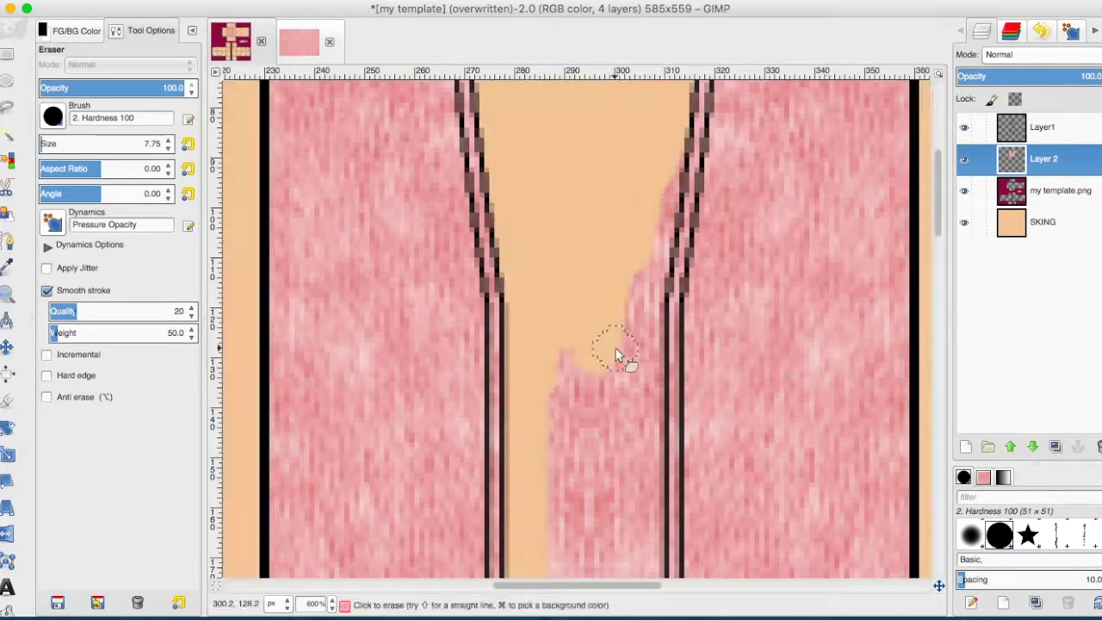
# Step: Erase the remaining pink texture between the two inner front edges down the torso panel
pyautogui.scroll(-5, 526, 430)
pyautogui.moveTo(529, 431)
pyautogui.mouseDown()
pyautogui.moveTo(627, 209)
pyautogui.moveTo(648, 336)
pyautogui.mouseUp()
pyautogui.scroll(5, 647, 379)
pyautogui.scroll(-5, 648, 379)
pyautogui.hscroll(-4, 615, 536)
pyautogui.hscroll(4, 770, 462)
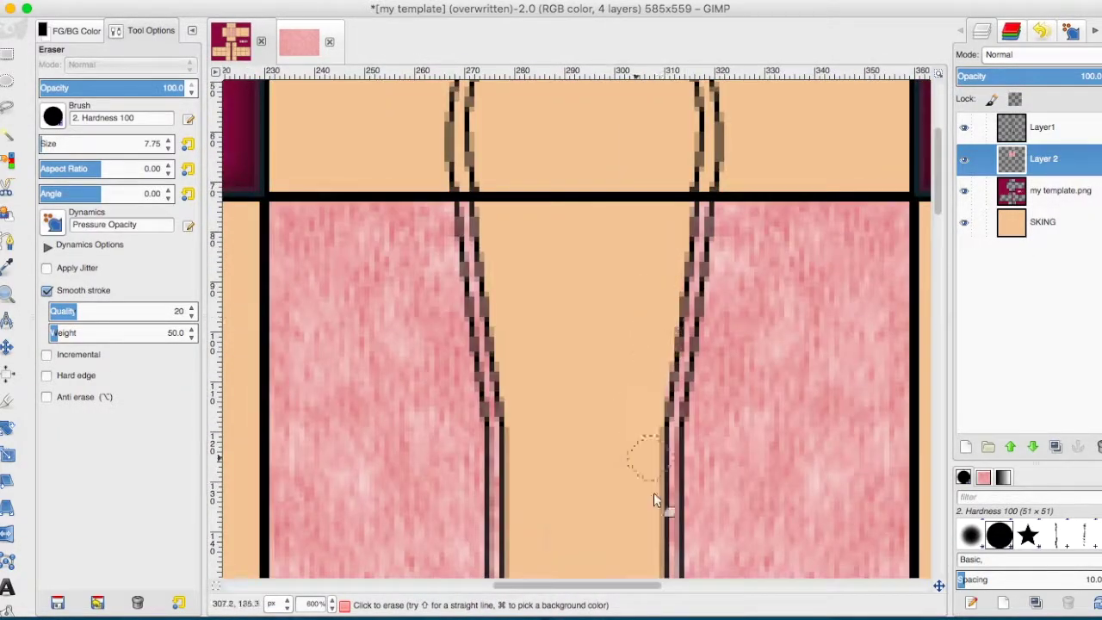
# Step: Fill the torso's right side panel and the back panel beside it with pasted copies of the knit texture
pyautogui.scroll(-4, 657, 502)
pyautogui.hscroll(-4, 657, 502)
pyautogui.click(316, 602)
pyautogui.click(317, 548)
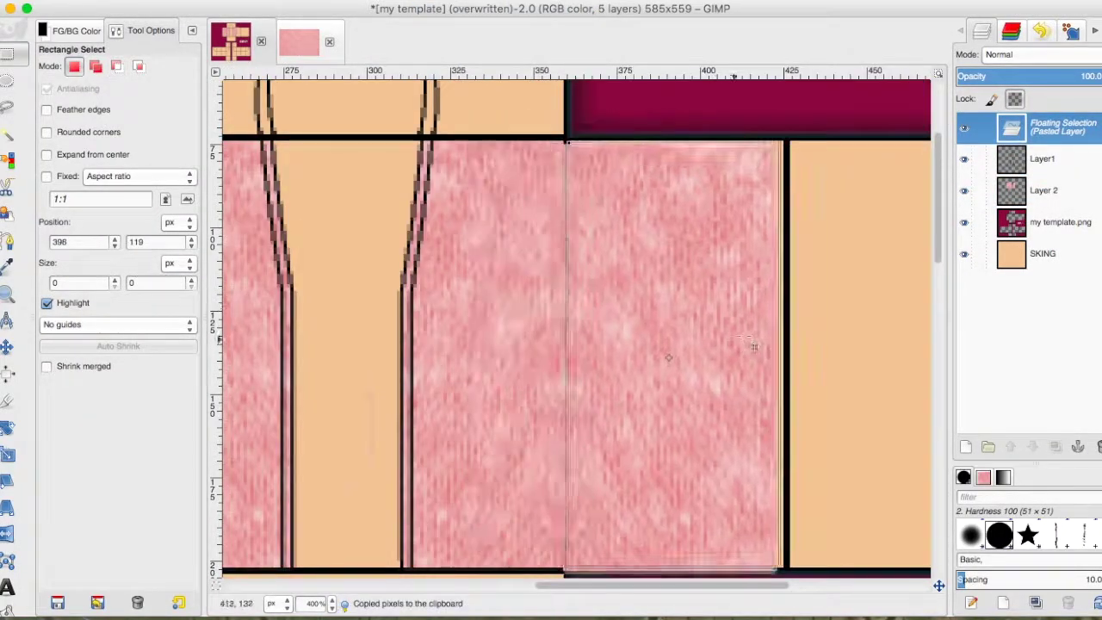
pyautogui.hscroll(5, 755, 346)
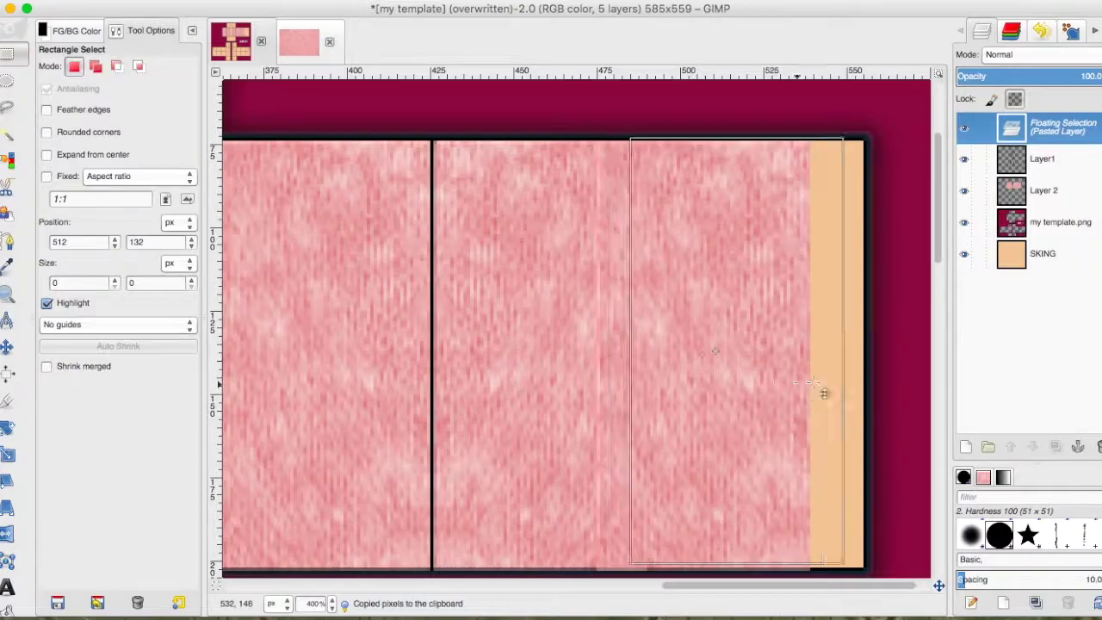
pyautogui.moveTo(824, 393); pyautogui.dragTo(836, 394)
pyautogui.moveTo(905, 434); pyautogui.dragTo(870, 430)
# Step: Place a copy of the knit texture over the torso's left side panel
pyautogui.hscroll(-5, 868, 431)
pyautogui.moveTo(750, 320)
pyautogui.mouseDown()
pyautogui.moveTo(750, 591)
pyautogui.moveTo(629, 465)
pyautogui.mouseUp()
pyautogui.rightClick(755, 350)
pyautogui.click(892, 354)
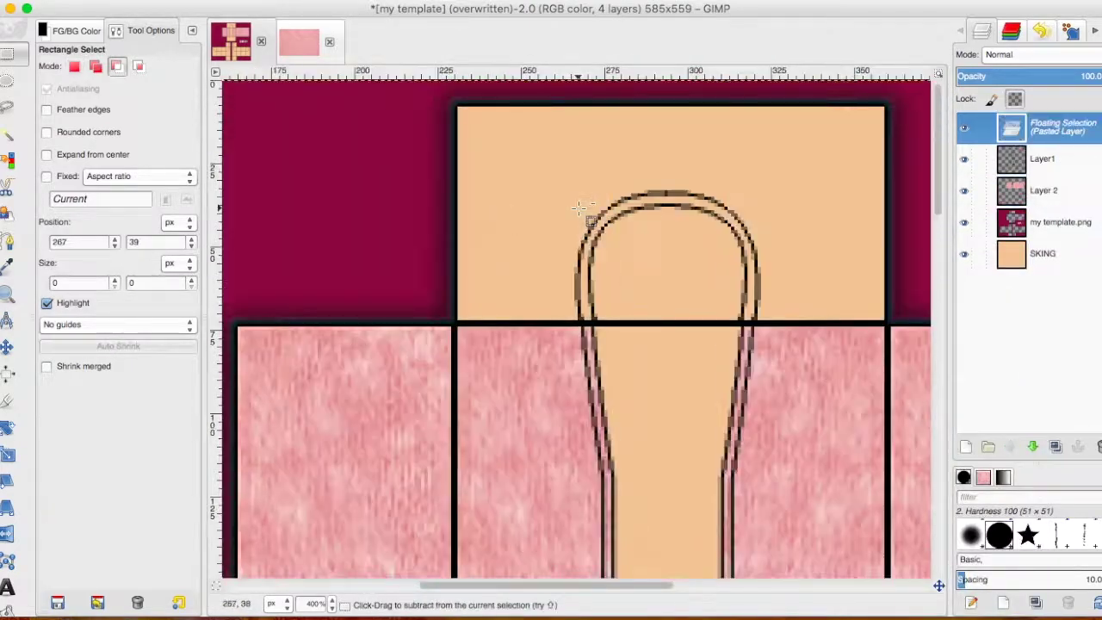
# Step: Try to cover the panel above the torso front with a rotated copy of the knit texture
pyautogui.click(9, 428)
pyautogui.click(573, 327)
pyautogui.click(684, 155)
pyautogui.press('r')
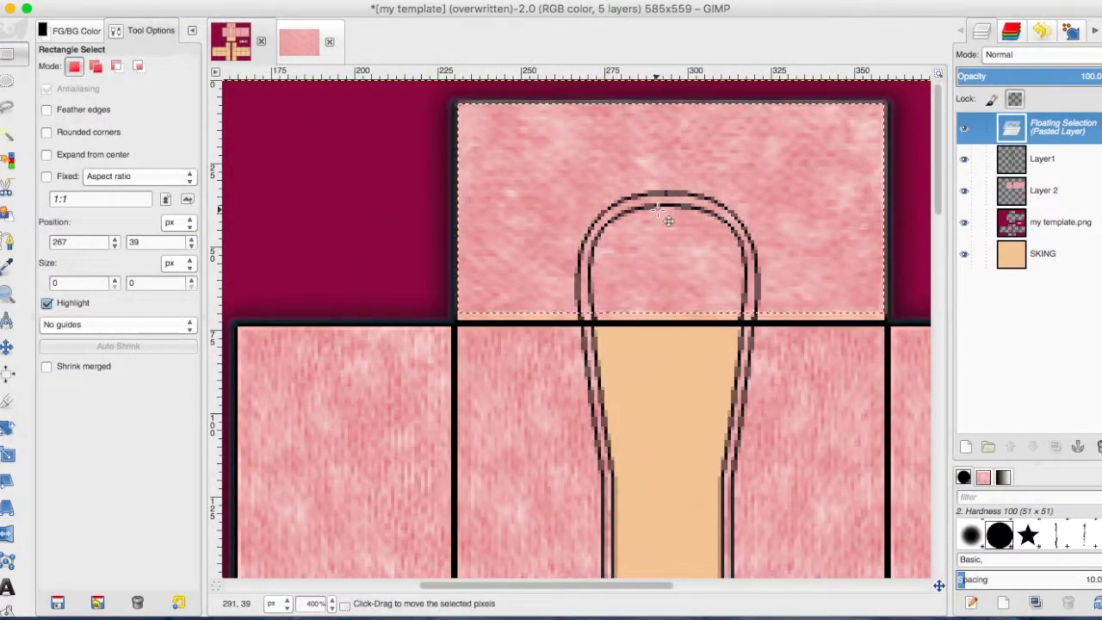
pyautogui.hotkey('ctrl', 'z')
pyautogui.hotkey('shift', 'r')
pyautogui.click(654, 258)
pyautogui.click(683, 155)
pyautogui.press('r')
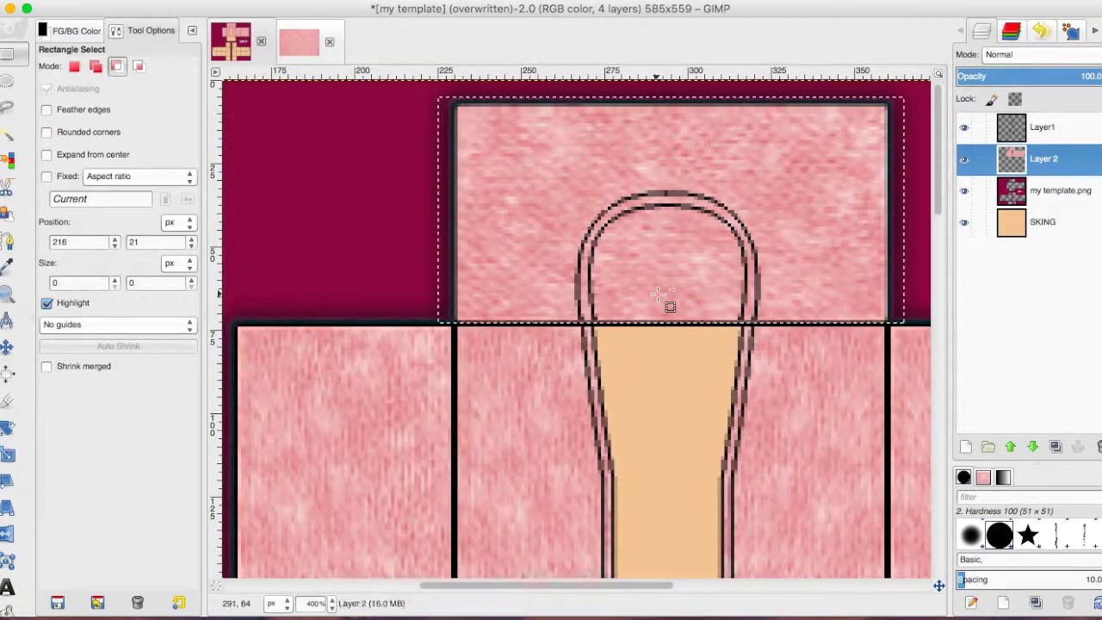
pyautogui.hotkey('ctrl', 'x')
# Step: Cover the panel above the torso front with an upright knit texture piece and a flipped copy beside it
pyautogui.hotkey('ctrl', 'v')
pyautogui.moveTo(669, 305); pyautogui.dragTo(588, 179)
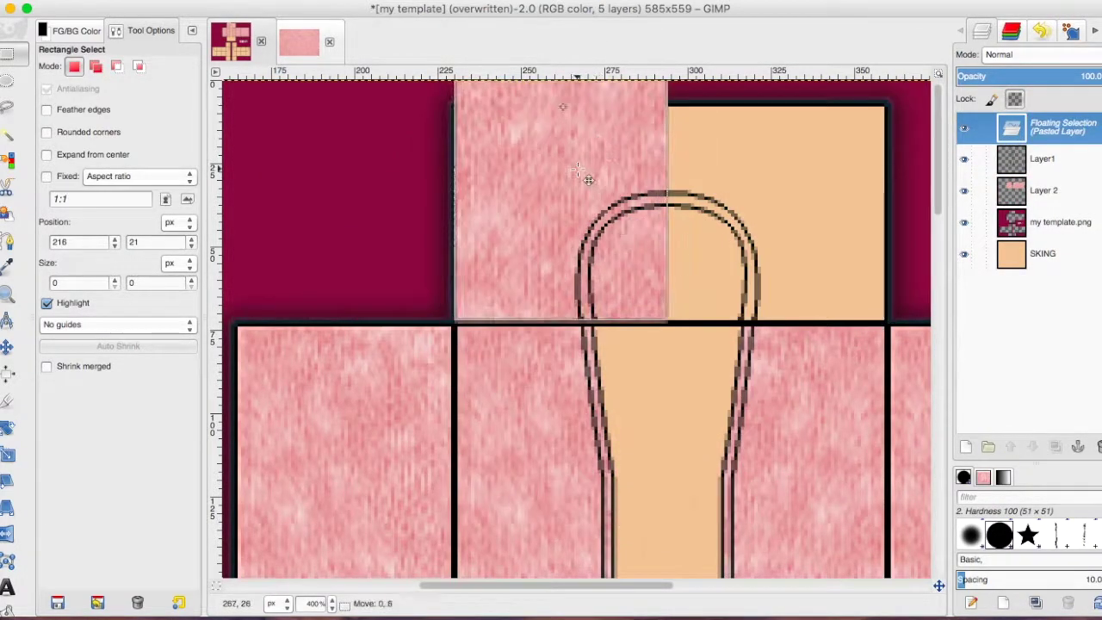
pyautogui.hotkey('shift', 'r')
pyautogui.click(647, 211)
pyautogui.click(692, 155)
pyautogui.press('r')
pyautogui.hotkey('shift', 'f')
pyautogui.click(763, 172)
pyautogui.hotkey('ctrl', 'h')
pyautogui.press('r')
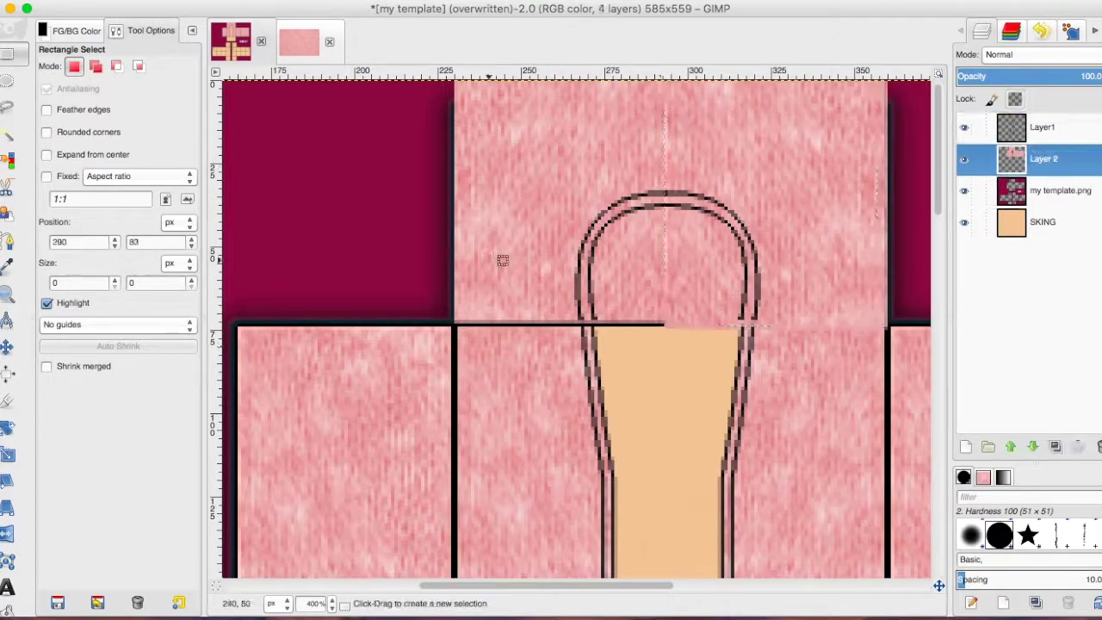
# Step: Move Layer 2 below the my template.png layer and erase its texture inside the neckline with the SKING layer hidden
pyautogui.moveTo(1042, 219); pyautogui.dragTo(1042, 216)
pyautogui.hotkey('ctrl', 'v')
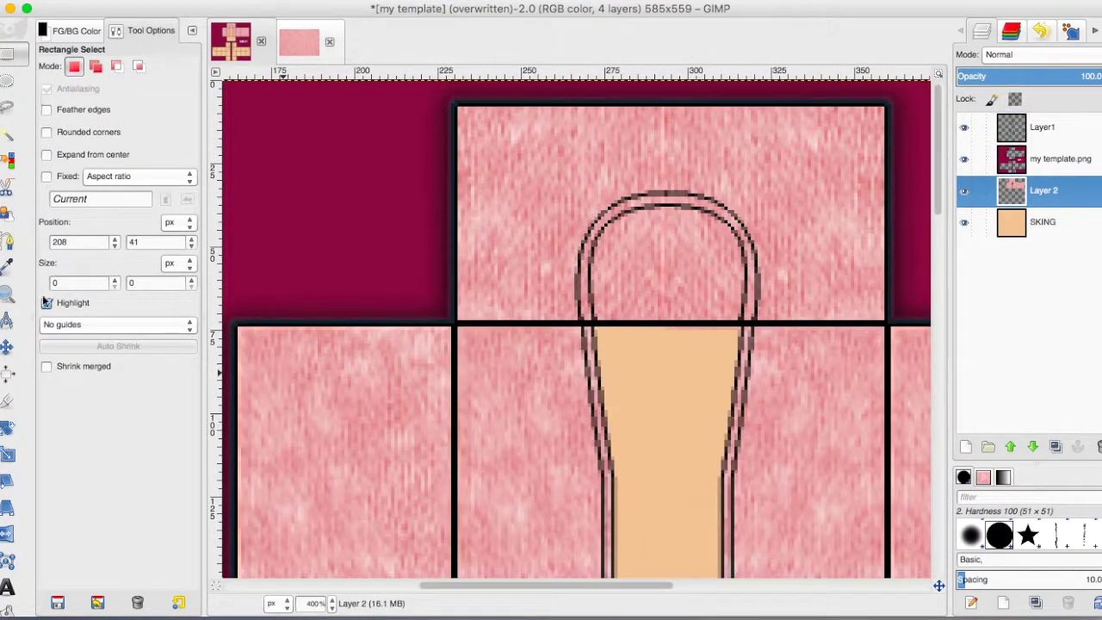
pyautogui.hotkey('shift', 'e')
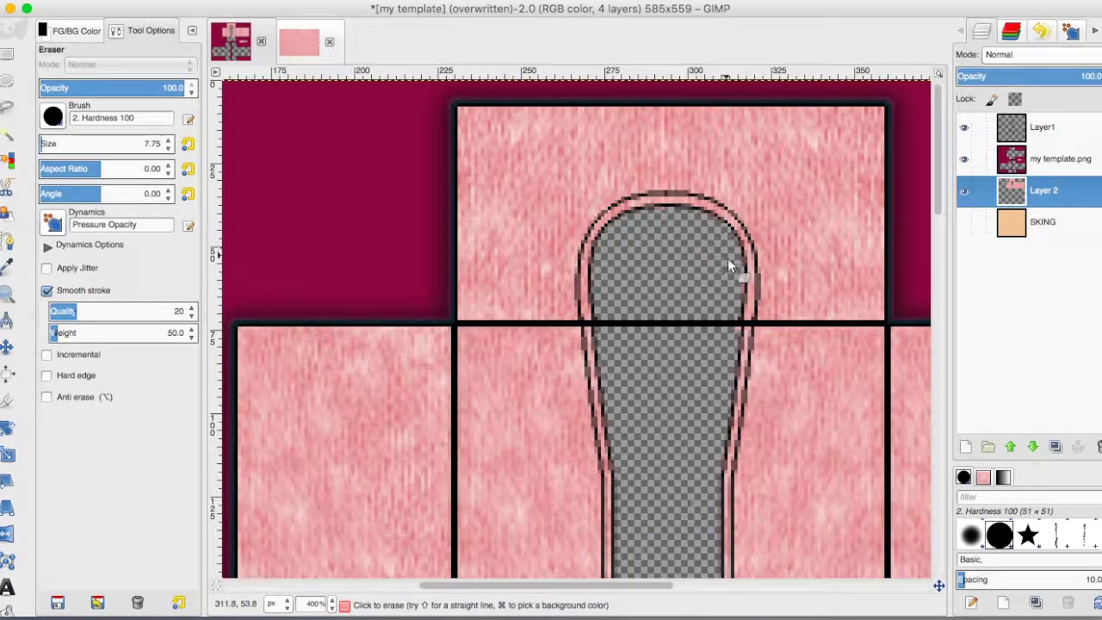
# Step: Draw a U-shaped pocket outline on Layer1 with the Paths tool, close its upper edge and paste a copy
pyautogui.scroll(-3, 728, 258)
pyautogui.hscroll(4, 728, 258)
pyautogui.press('b')
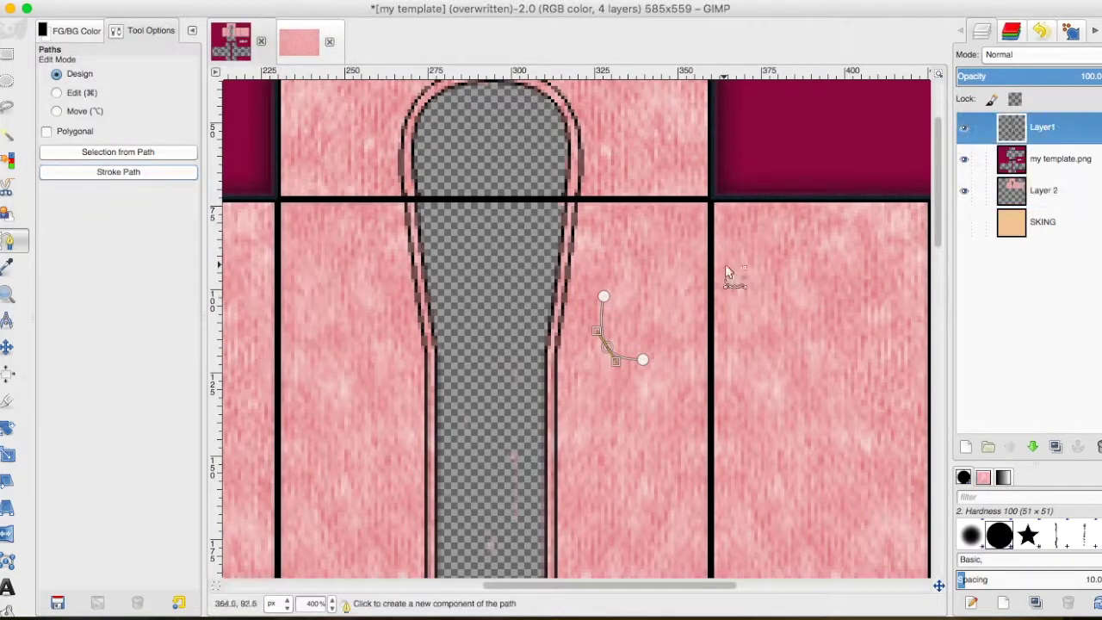
pyautogui.press('r')
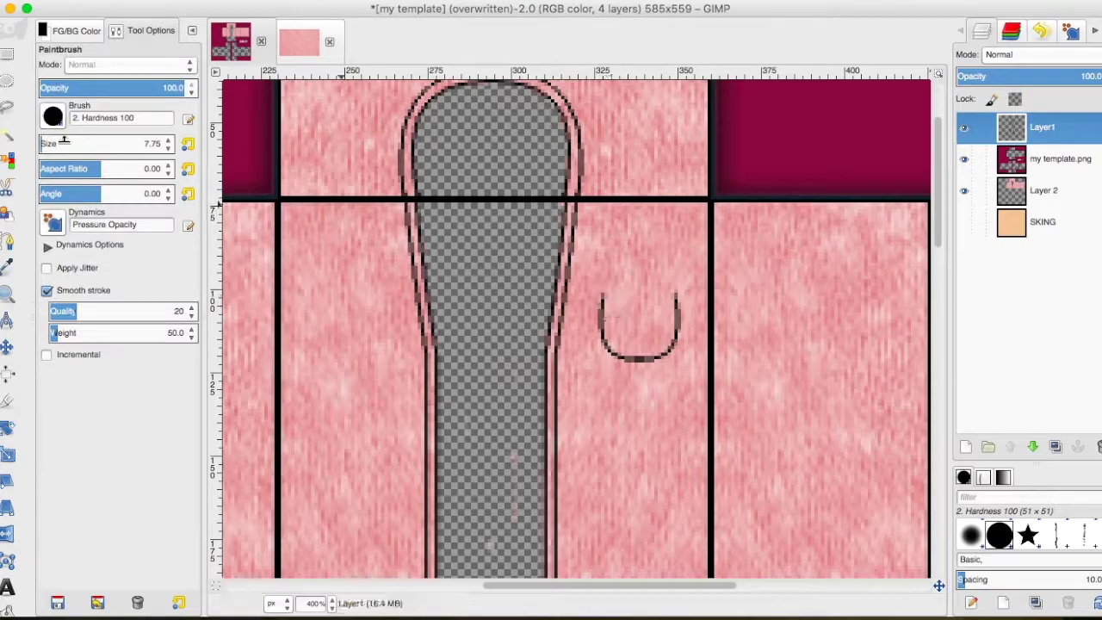
pyautogui.scroll(-5, 677, 317)
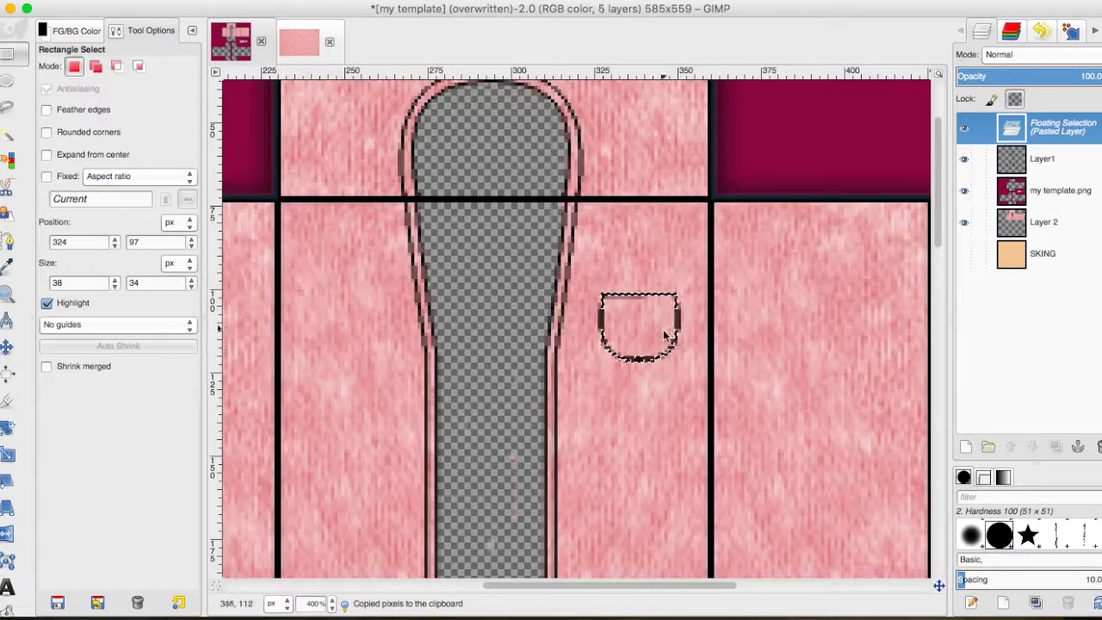
pyautogui.hotkey('ctrl', 'h')
# Step: Outline the cardigan opening as a double U-shaped line on the panel below the torso front
pyautogui.scroll(-8, 577, 327)
pyautogui.press('b')
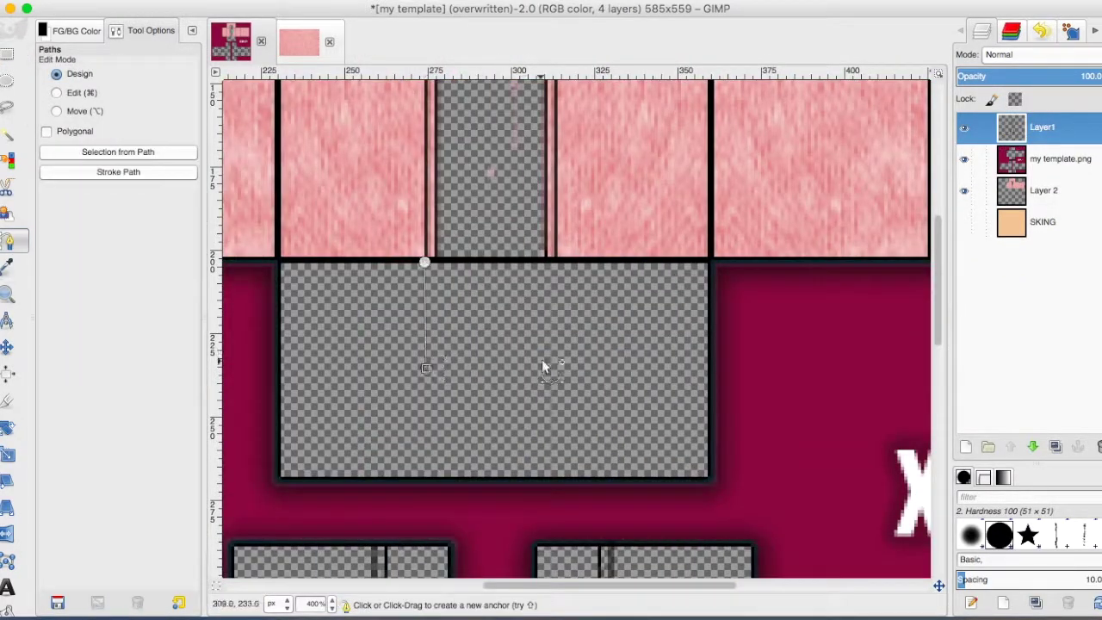
pyautogui.moveTo(542, 367); pyautogui.dragTo(545, 368)
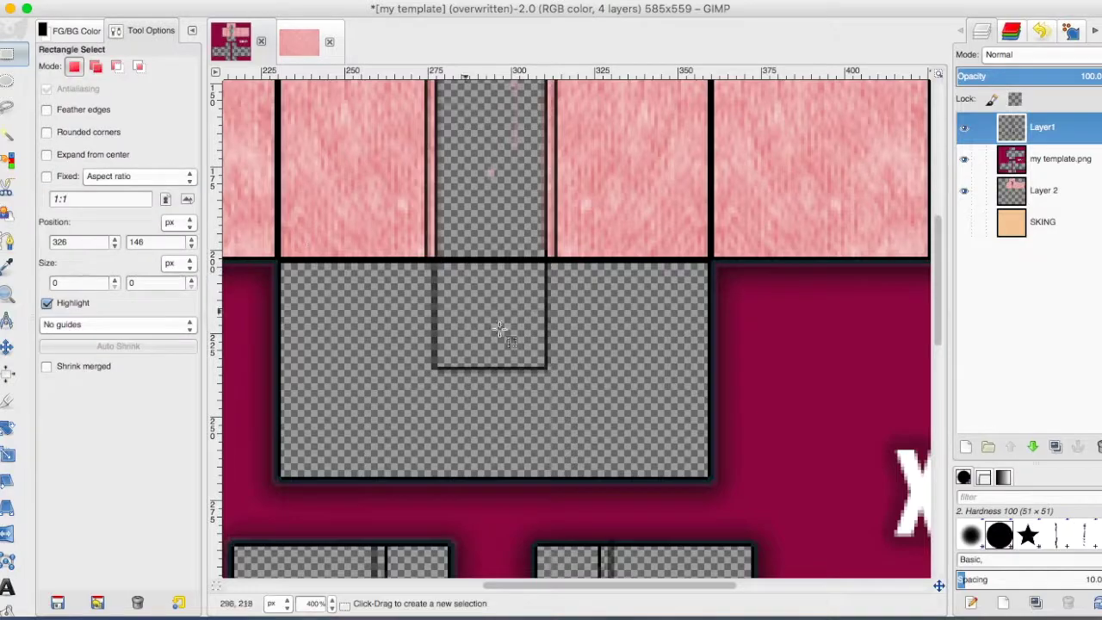
pyautogui.press('p')
# Step: Fill the panel below the torso front and the top panels of both sleeves with knit texture up to the cardigan outlines
pyautogui.press('r')
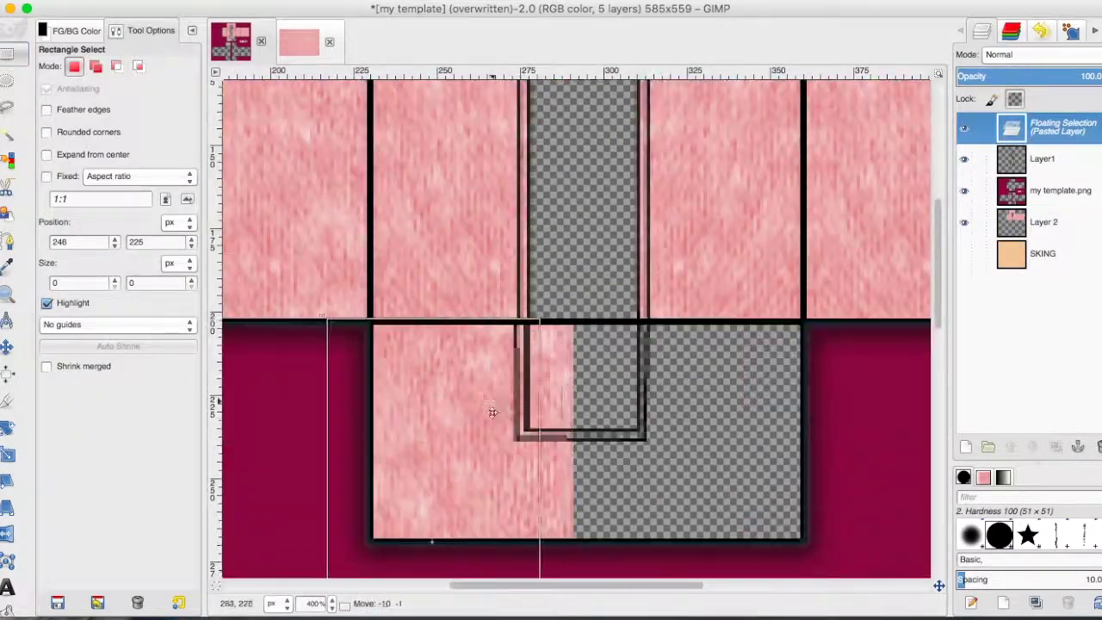
pyautogui.moveTo(492, 413); pyautogui.dragTo(479, 418)
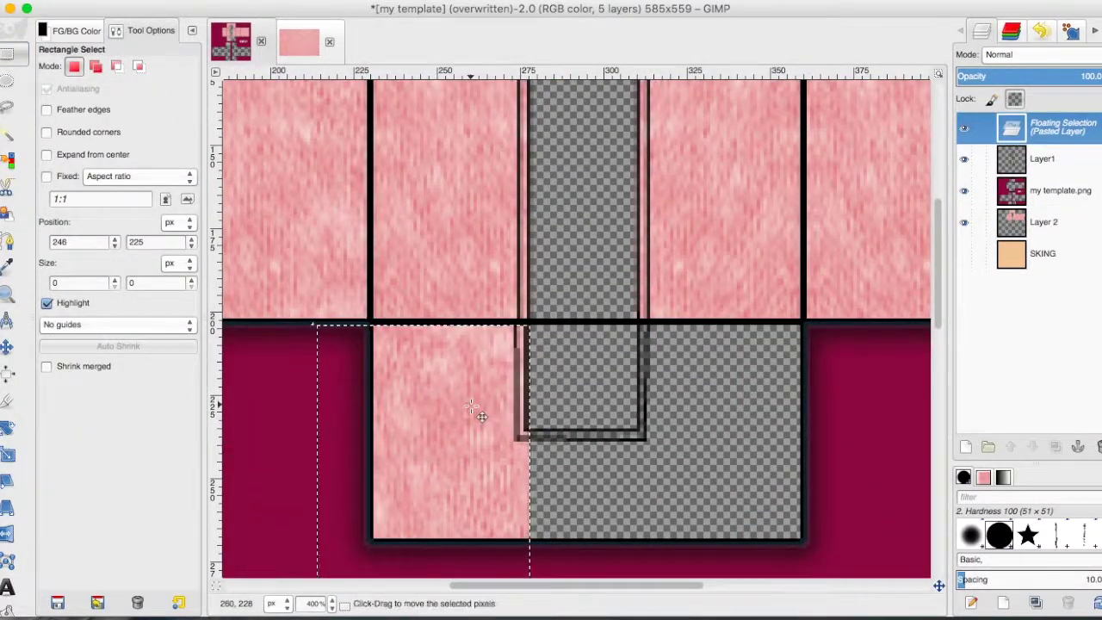
pyautogui.scroll(-10, 591, 302)
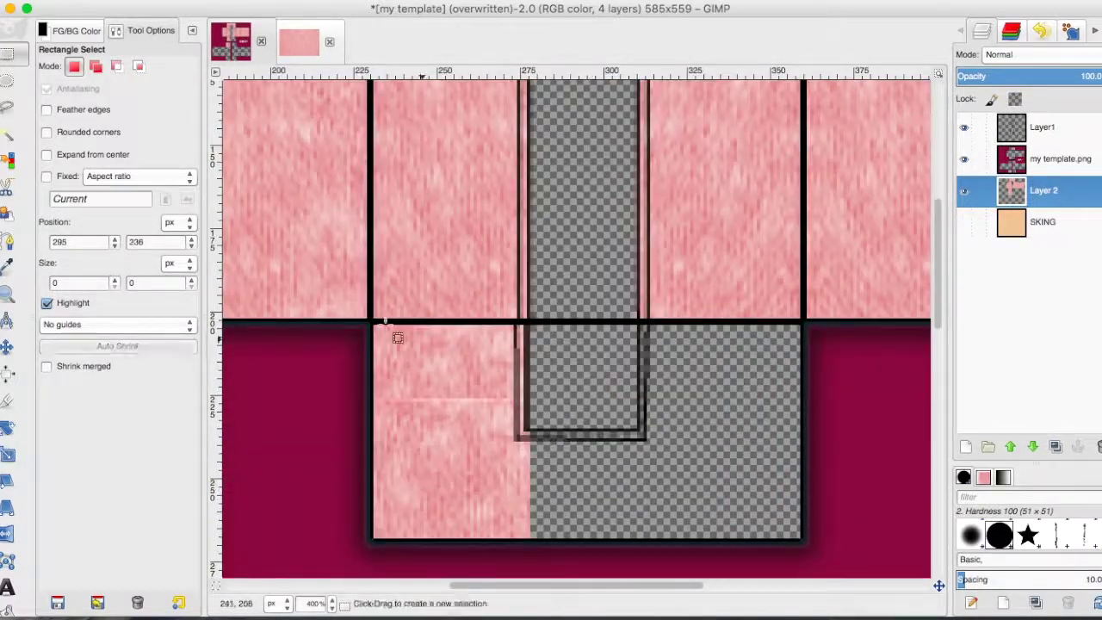
pyautogui.moveTo(371, 323); pyautogui.dragTo(544, 554)
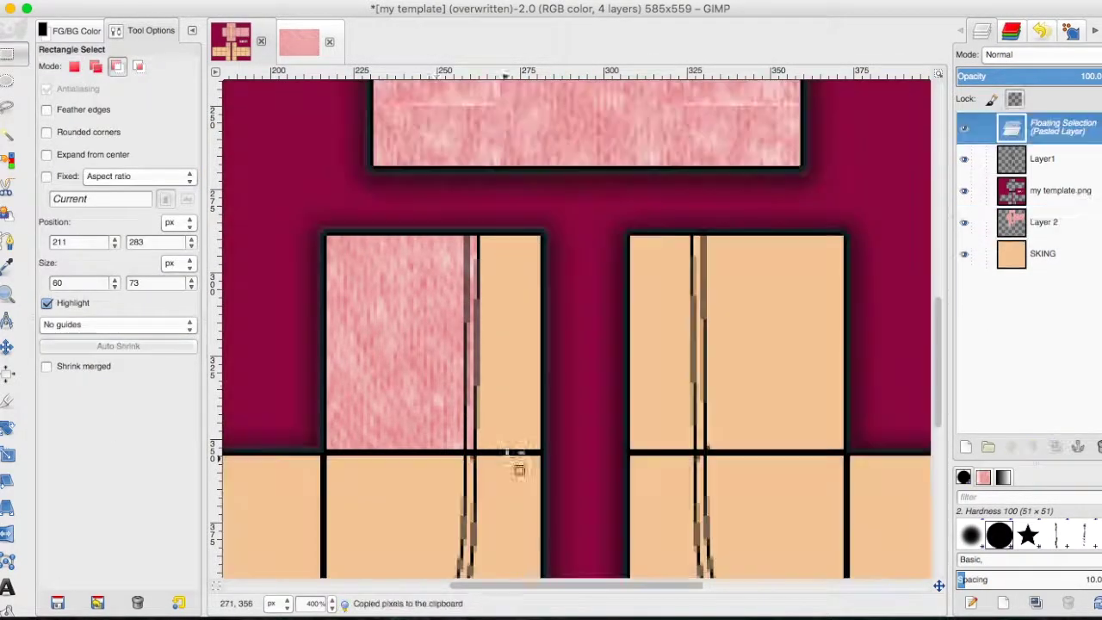
pyautogui.moveTo(516, 455); pyautogui.dragTo(810, 414)
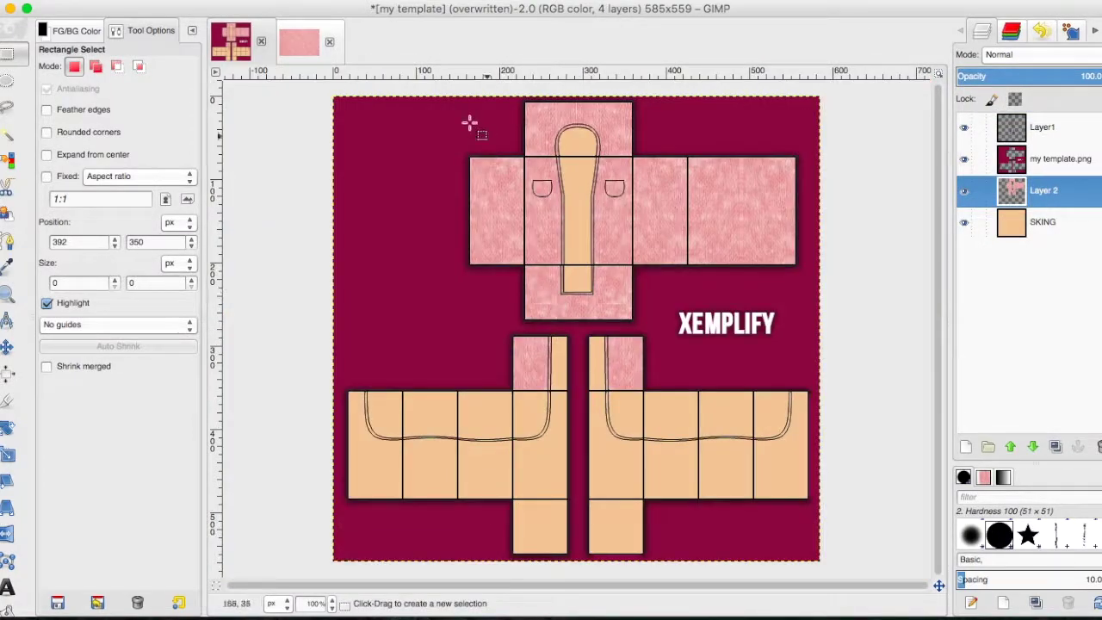
# Step: Try a Gaussian Blur with a 1.0 px radius on Layer 2 inside a 445 × 399 px rectangle around the cardigan
pyautogui.moveTo(446, 100); pyautogui.dragTo(595, 143)
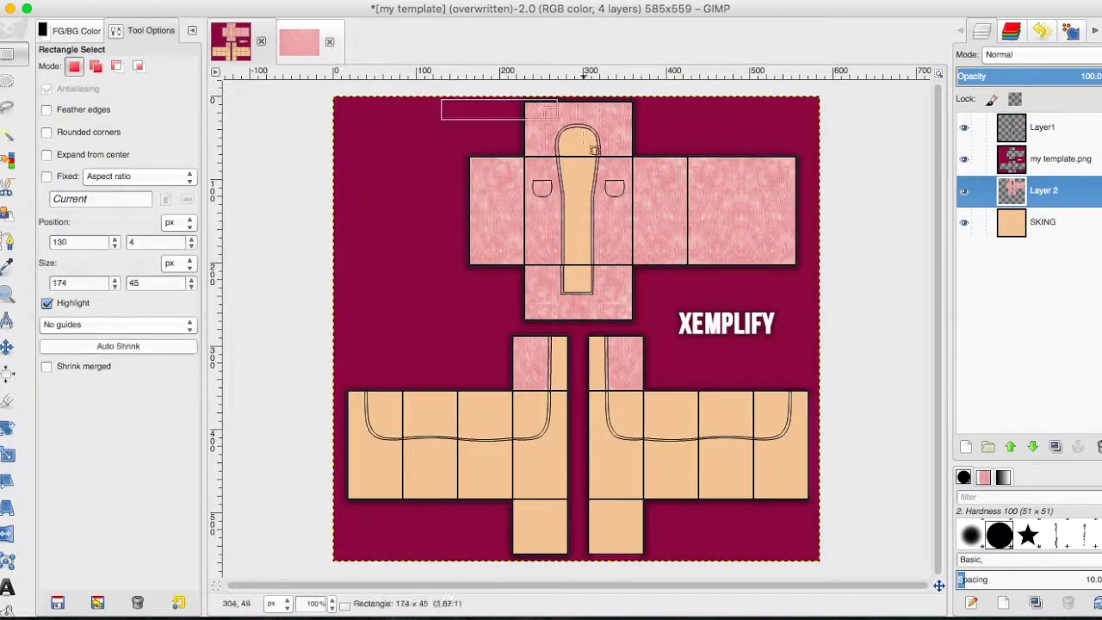
pyautogui.click(365, 243)
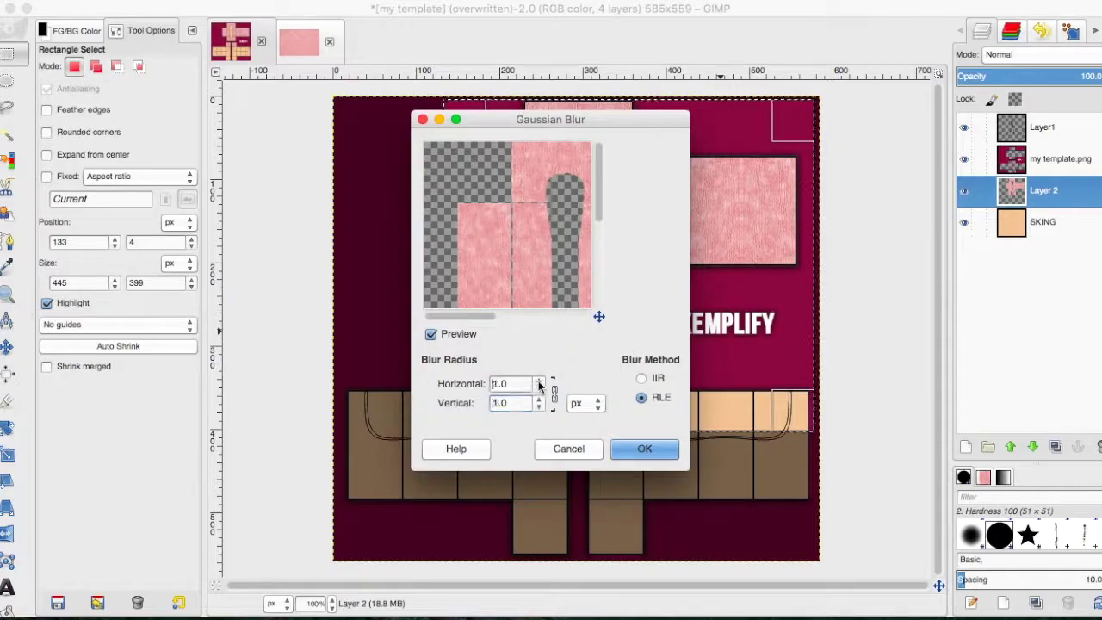
pyautogui.click(637, 449)
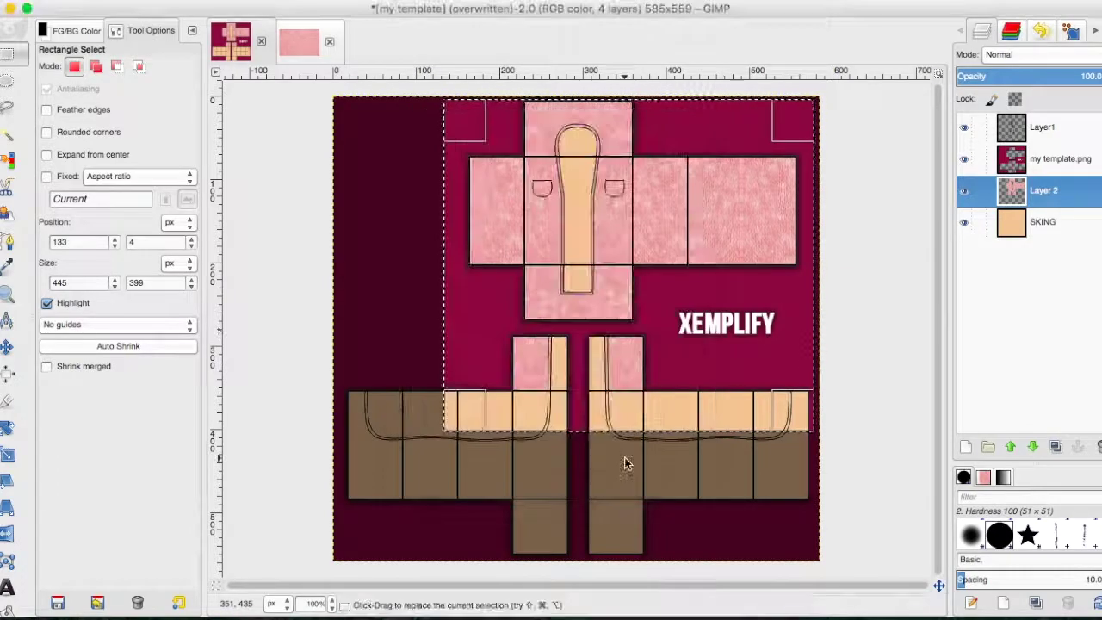
pyautogui.click(400, 195)
pyautogui.press('4')
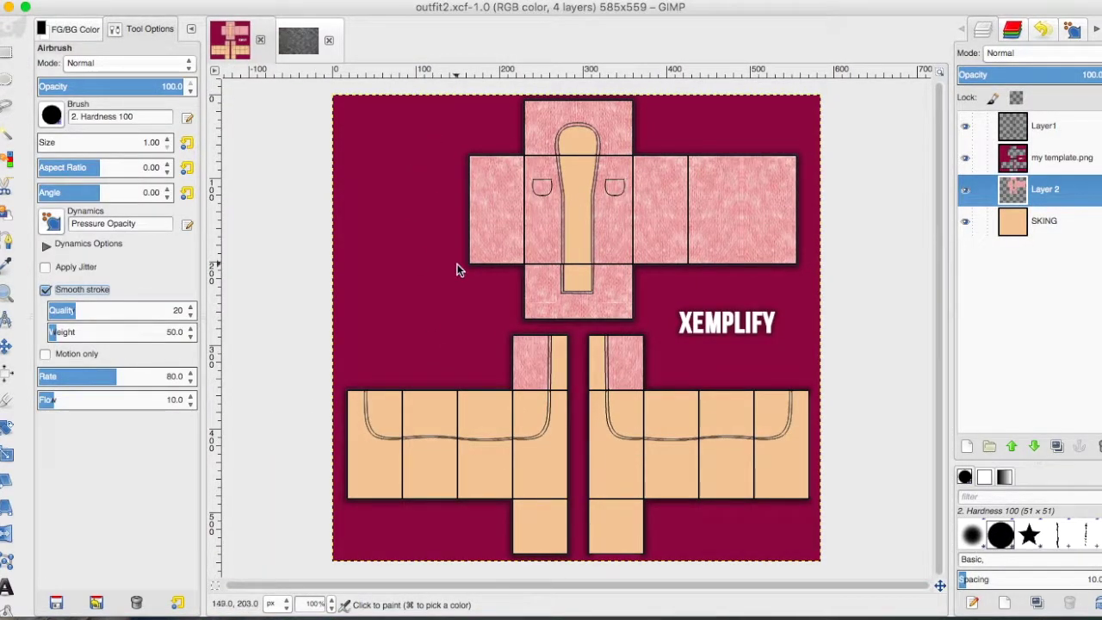
# Step: Select the knit texture of the torso's left side panel with a 64 × 128 px rectangle and copy it
pyautogui.click(330, 603)
pyautogui.click(315, 423)
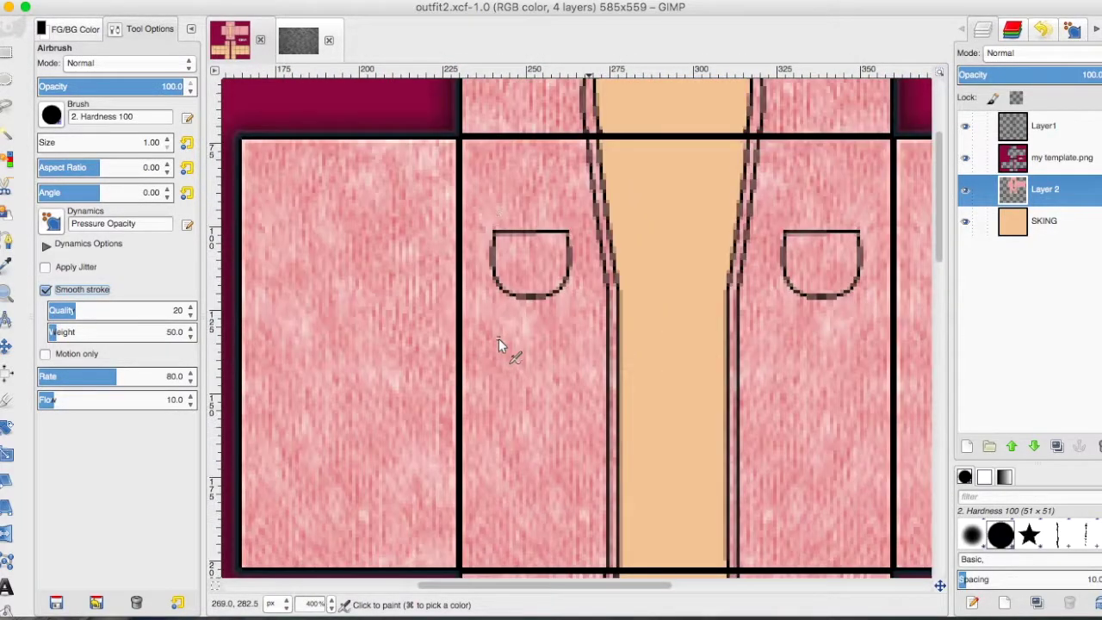
pyautogui.click(7, 53)
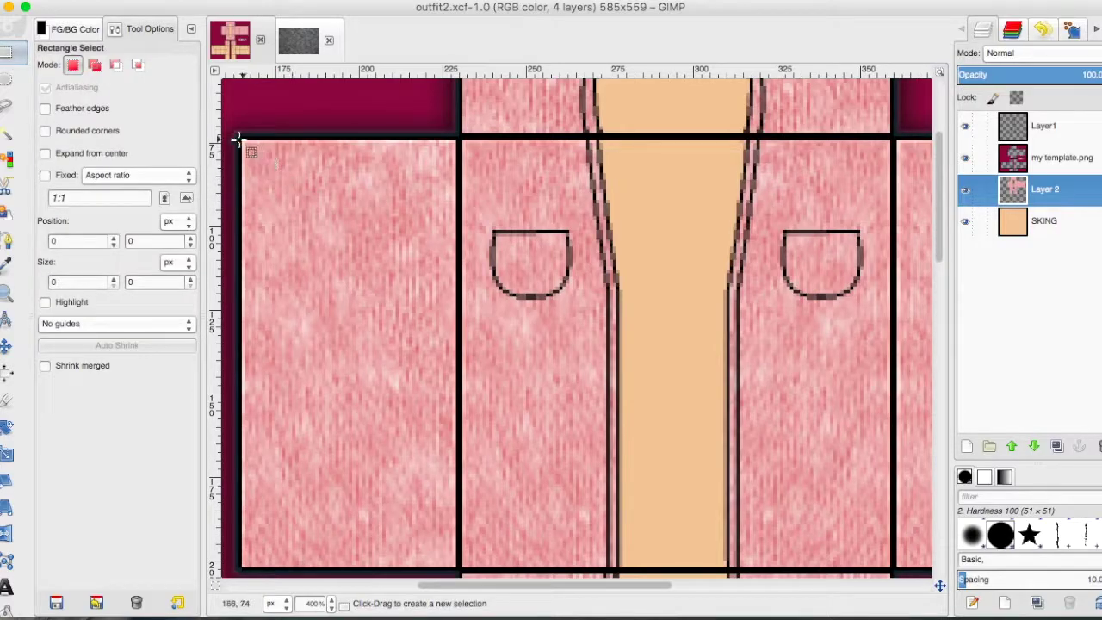
pyautogui.moveTo(243, 138); pyautogui.dragTo(457, 563)
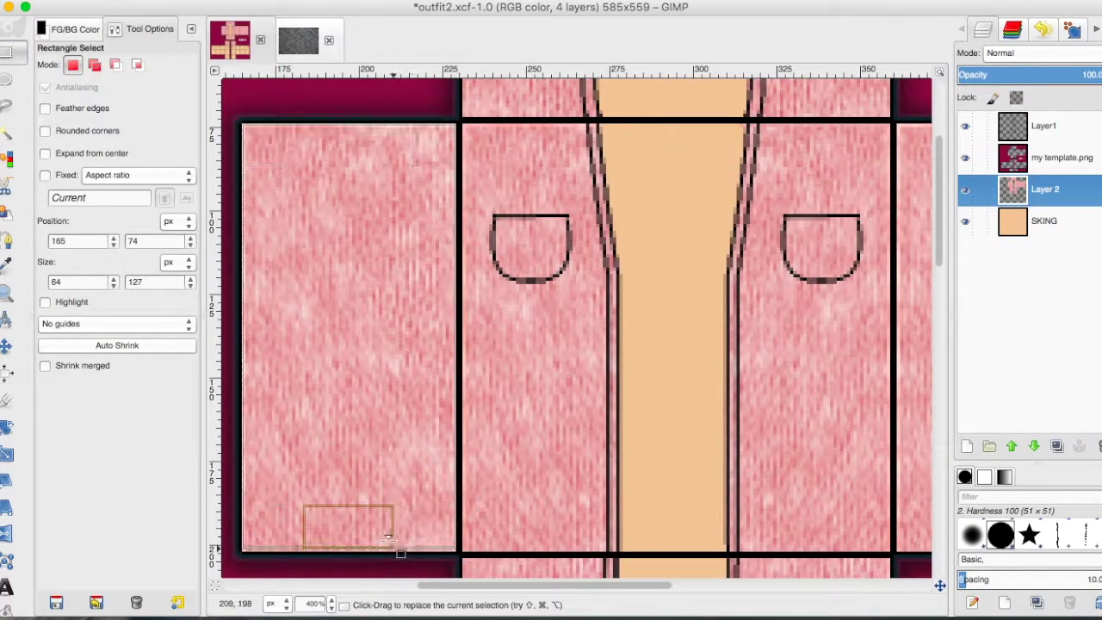
pyautogui.moveTo(386, 543); pyautogui.dragTo(380, 540)
pyautogui.press('super+c')
# Step: Paste the copied texture onto the left sleeve panel directly below its textured top panel and anchor it
pyautogui.scroll(-10, 512, 452)
pyautogui.hscroll(-2, 511, 452)
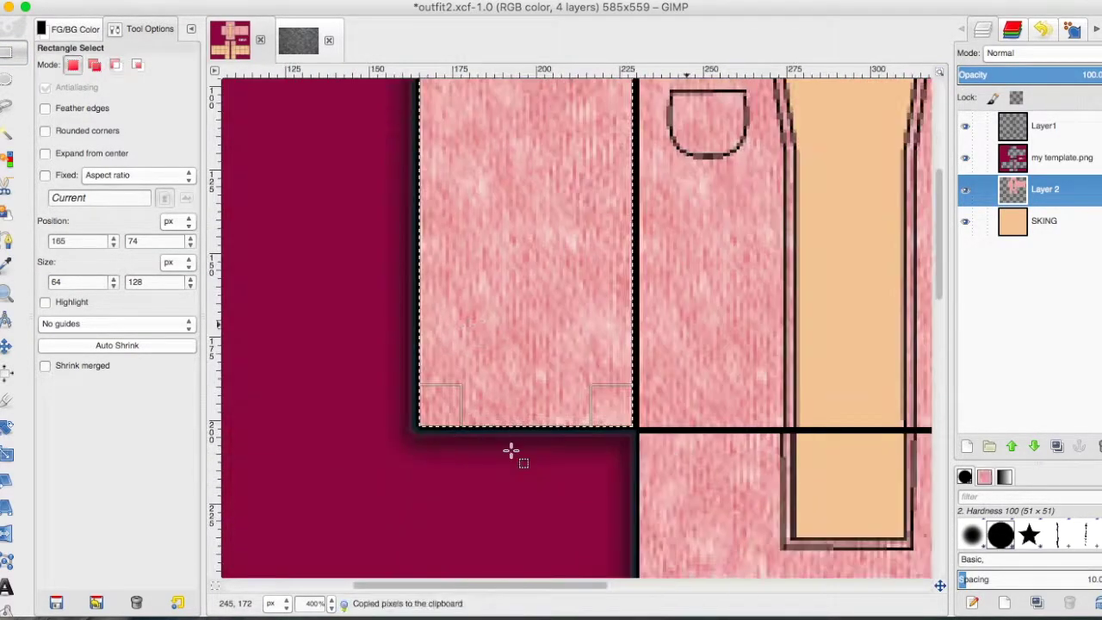
pyautogui.press('super+v')
pyautogui.moveTo(578, 381); pyautogui.dragTo(697, 406)
pyautogui.scroll(-3, 696, 405)
pyautogui.click(552, 265)
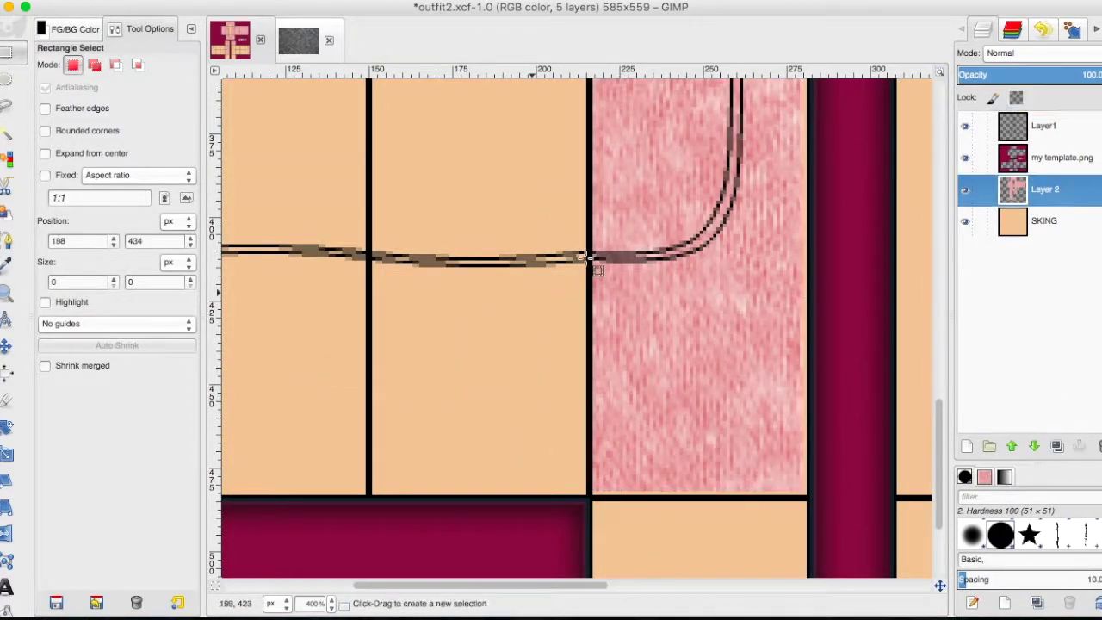
# Step: Remove the texture below the cardigan's hem outline on that sleeve panel with a 64 × 73 px selection, and deselect
pyautogui.moveTo(658, 281); pyautogui.dragTo(831, 509)
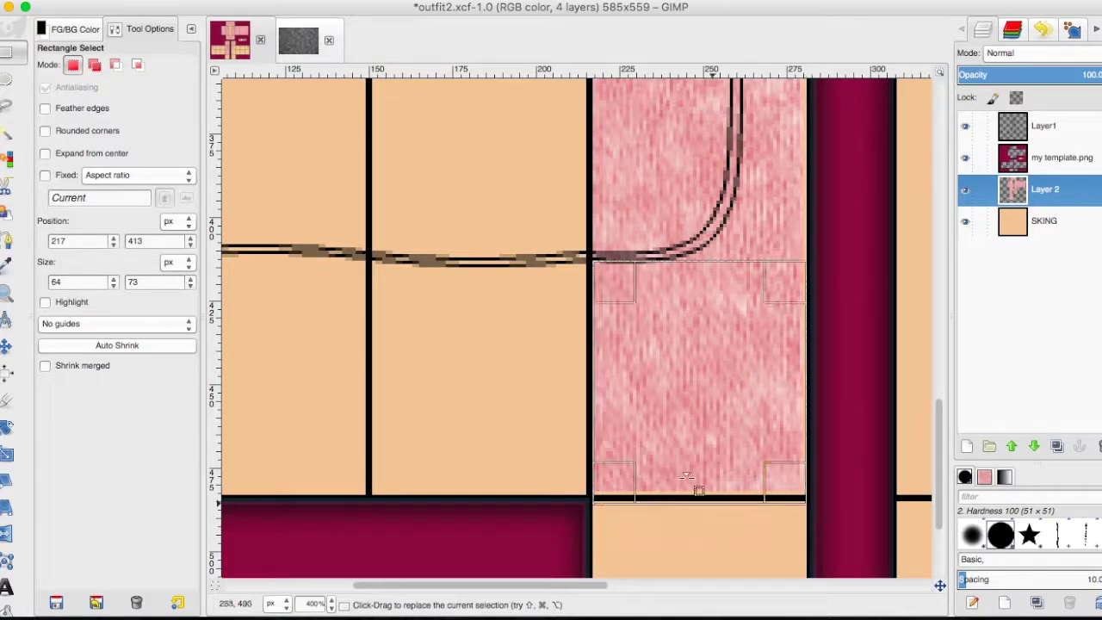
pyautogui.moveTo(676, 330); pyautogui.dragTo(679, 339)
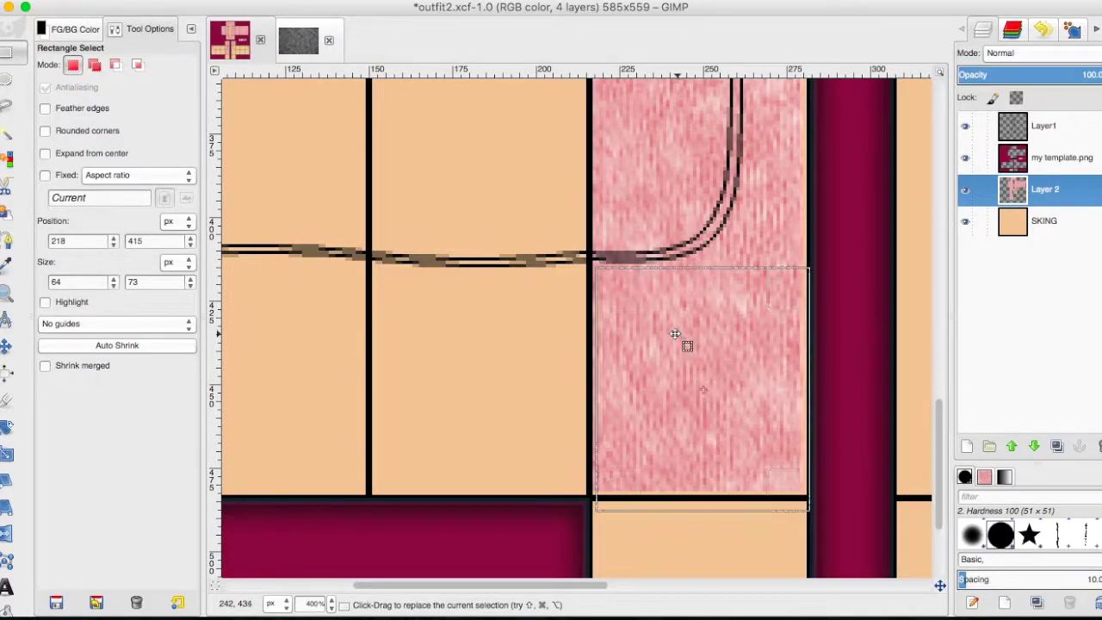
pyautogui.rightClick(672, 333)
pyautogui.moveTo(714, 377)
pyautogui.click(809, 425)
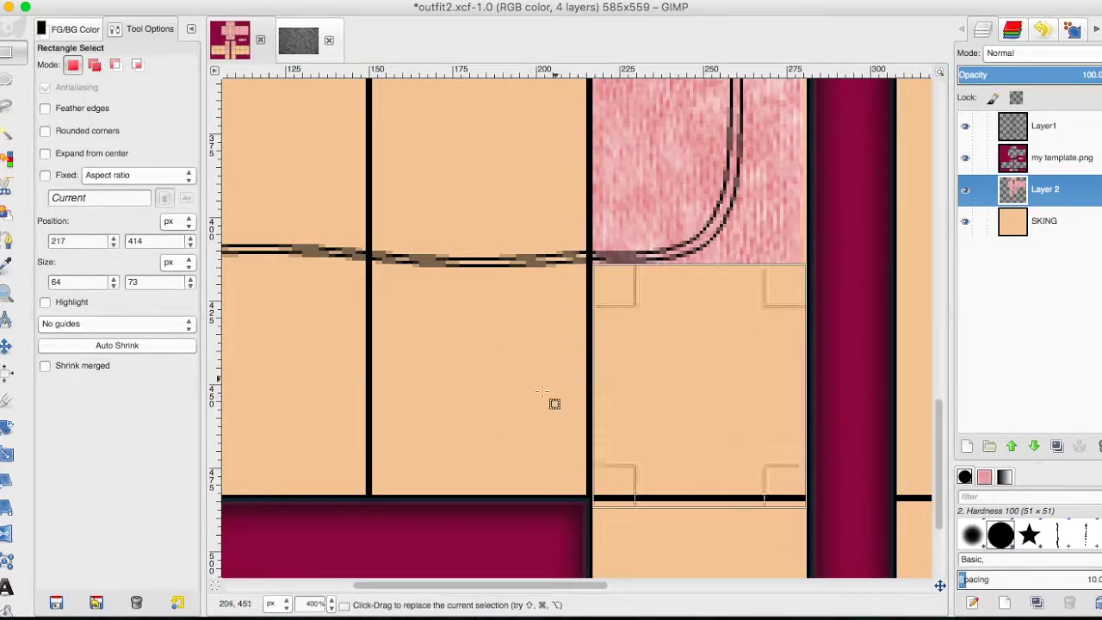
pyautogui.click(551, 398)
# Step: Copy the remaining texture block of that sleeve panel onto the upper part of the panel to its left and anchor it
pyautogui.scroll(3, 521, 385)
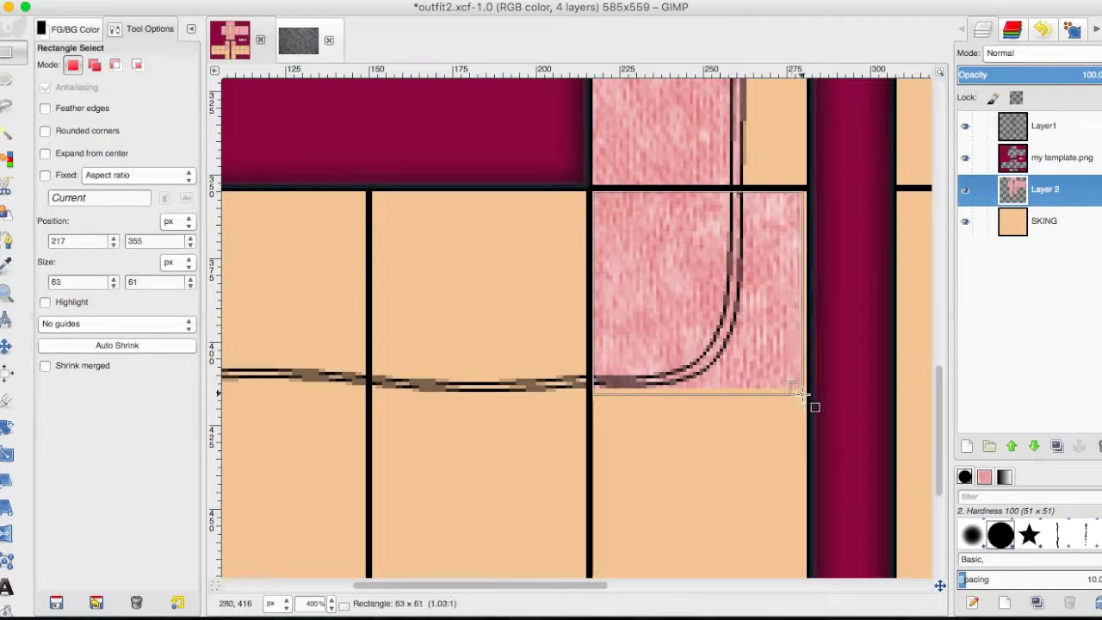
pyautogui.hotkey('ctrl', 'v')
pyautogui.moveTo(695, 303); pyautogui.dragTo(473, 305)
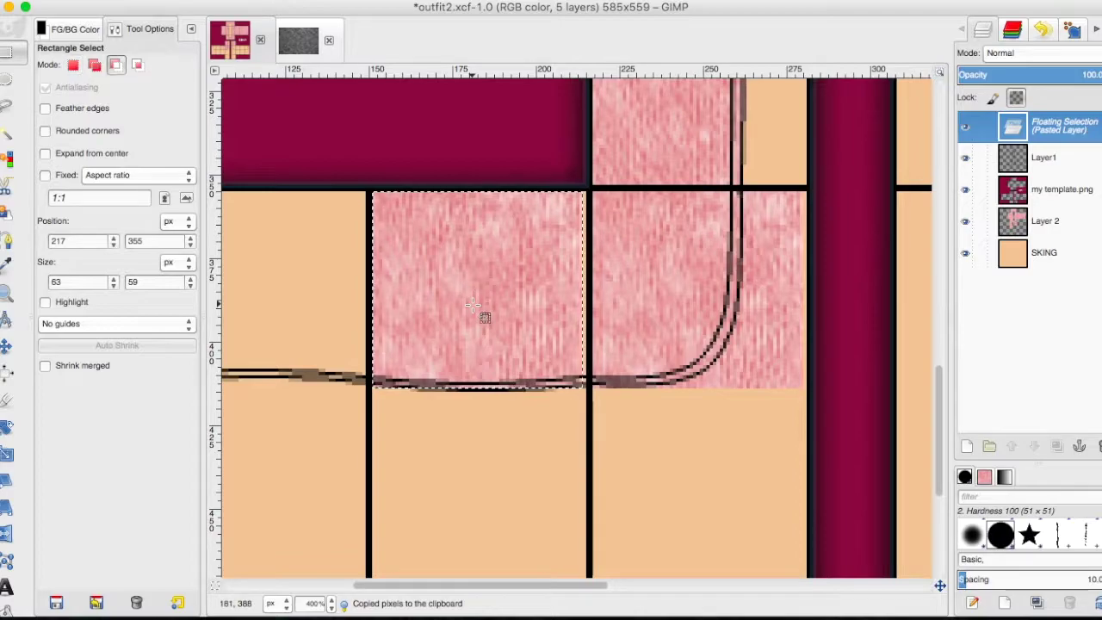
pyautogui.hscroll(-3, 478, 293)
pyautogui.click(415, 265)
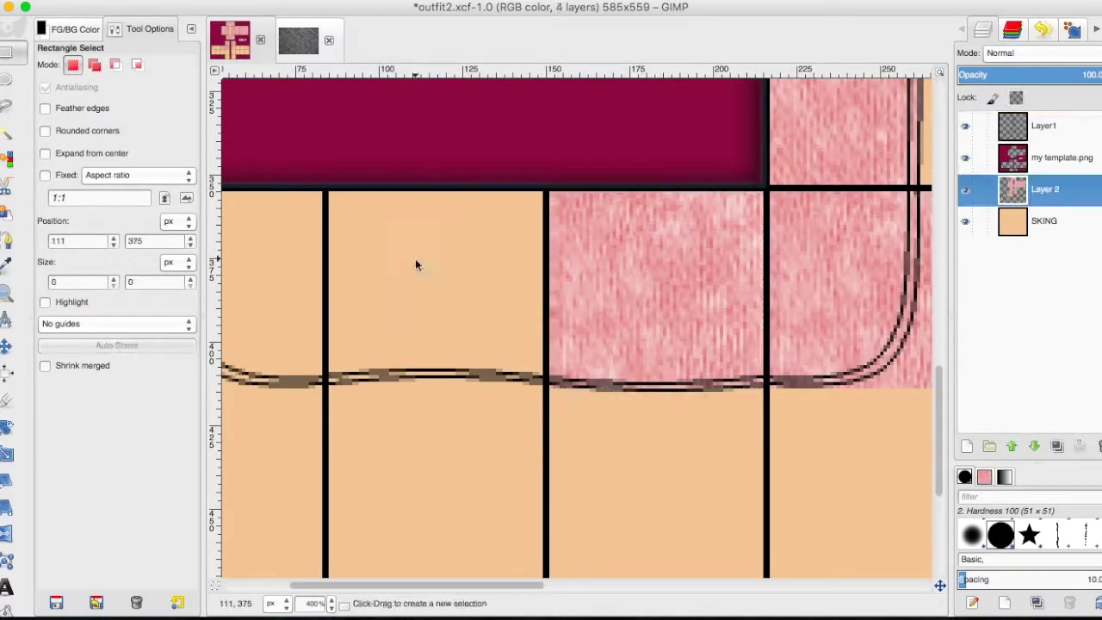
# Step: Copy the 64 × 58 px knit texture block onto the untextured leg panel to its left and flip it horizontally
pyautogui.moveTo(772, 402); pyautogui.dragTo(770, 394)
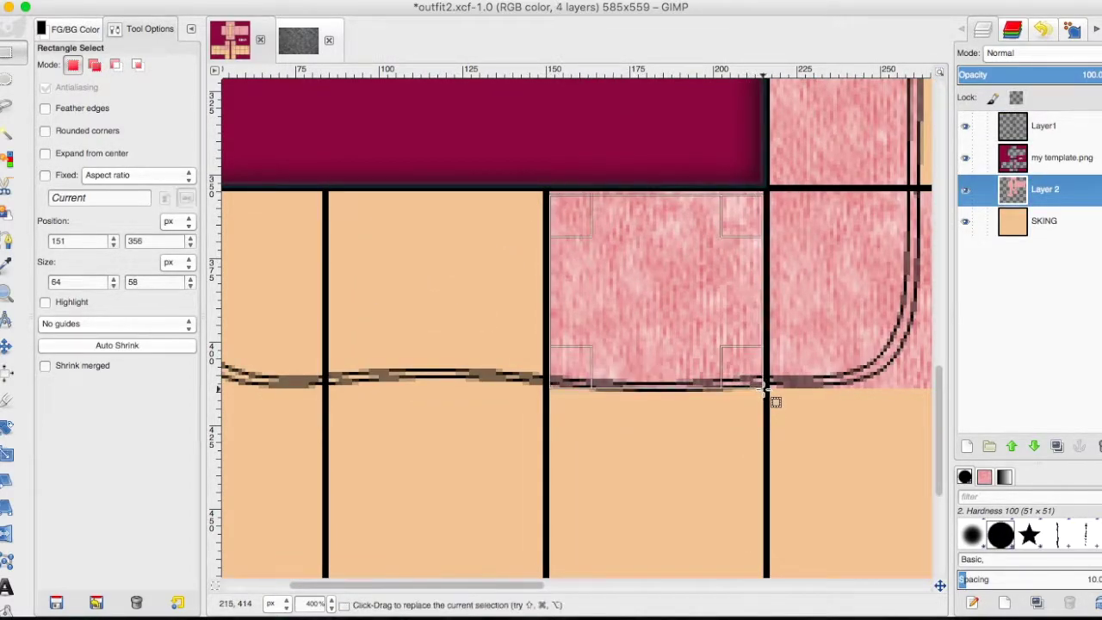
pyautogui.hotkey('ctrl', 'c')
pyautogui.hotkey('ctrl', 'v')
pyautogui.moveTo(612, 344); pyautogui.dragTo(400, 344)
pyautogui.hotkey('shift', 'f')
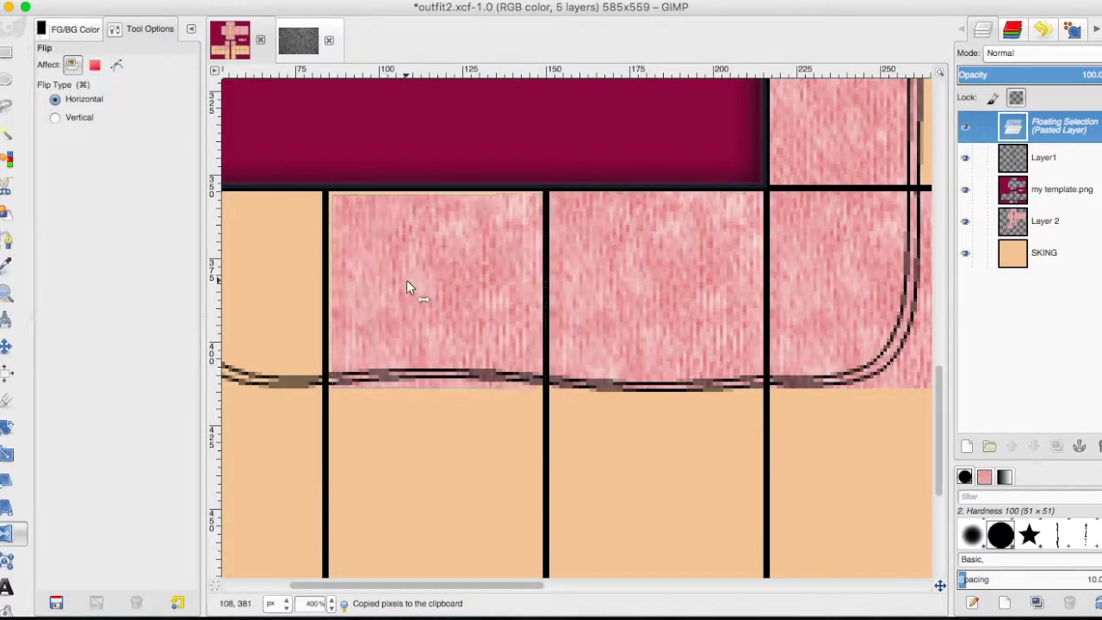
pyautogui.click(406, 280)
# Step: Fill the upper part of the left leg's outermost panel with the same knit texture and anchor it
pyautogui.press('r')
pyautogui.hscroll(-3, 404, 276)
pyautogui.moveTo(547, 319); pyautogui.dragTo(371, 270)
pyautogui.click(412, 397)
pyautogui.hscroll(5, 411, 399)
pyautogui.hscroll(-3, 412, 398)
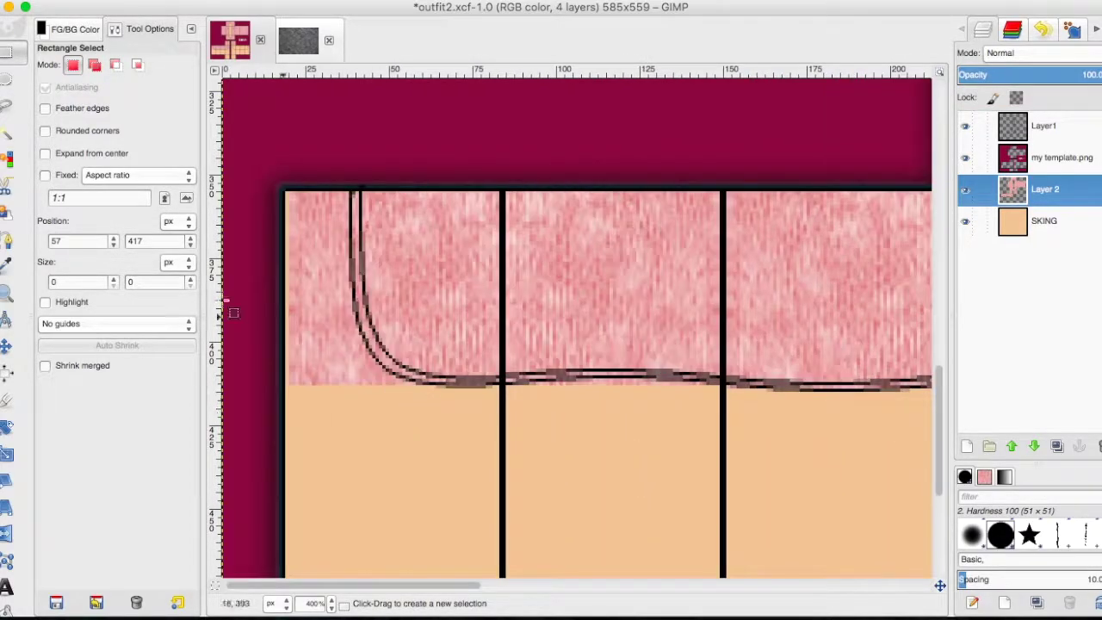
# Step: Erase the knit texture outside the curved outline on the left leg's outermost panel with a 21.25 px smooth-stroke eraser
pyautogui.hotkey('shift', 'e')
pyautogui.click(45, 290)
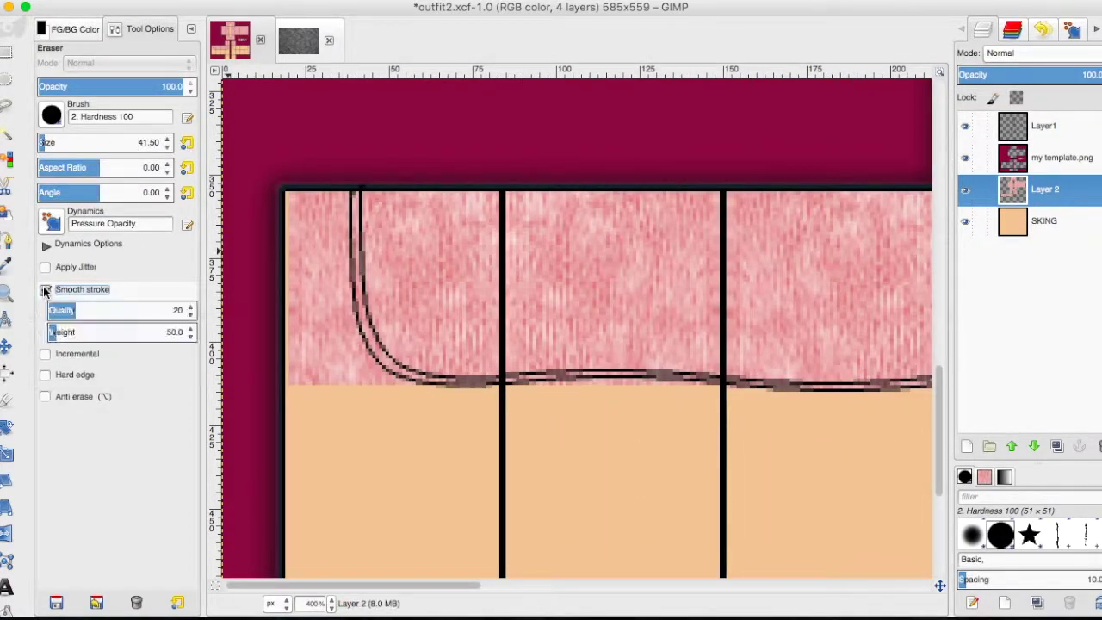
pyautogui.click(323, 362)
pyautogui.hotkey('ctrl', 'z')
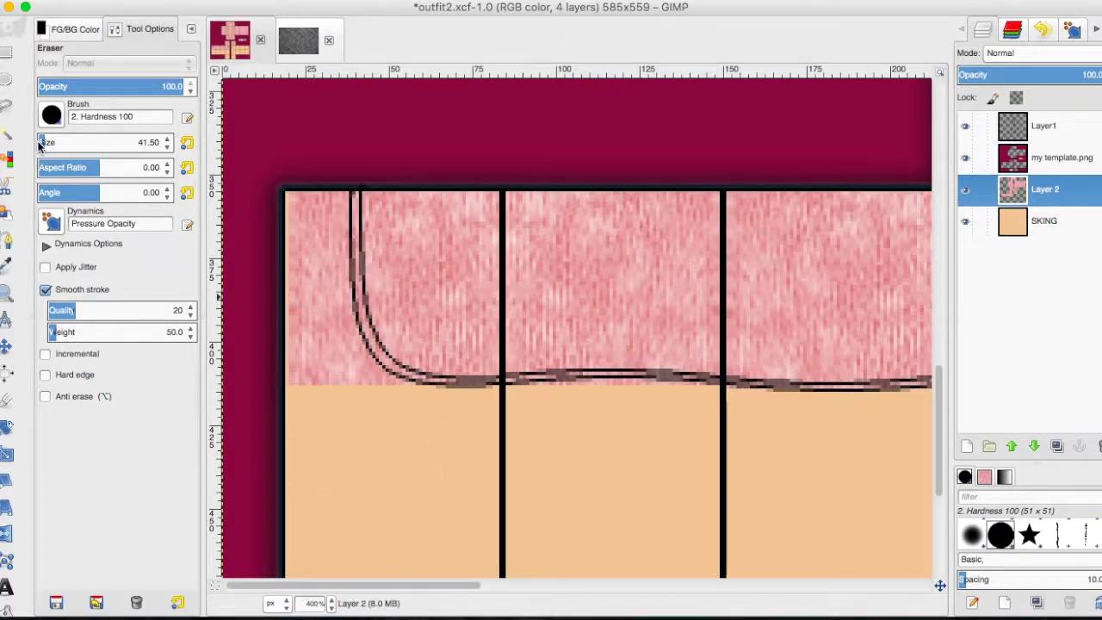
pyautogui.click(315, 202)
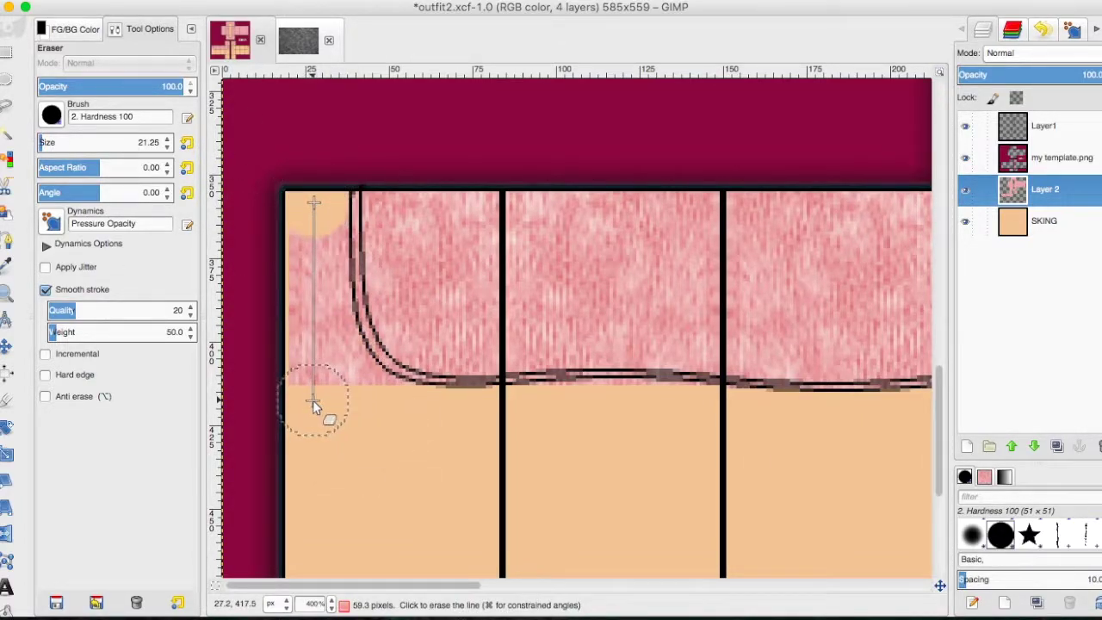
pyautogui.keyDown('shift'); pyautogui.click(315, 405); pyautogui.keyUp('shift')
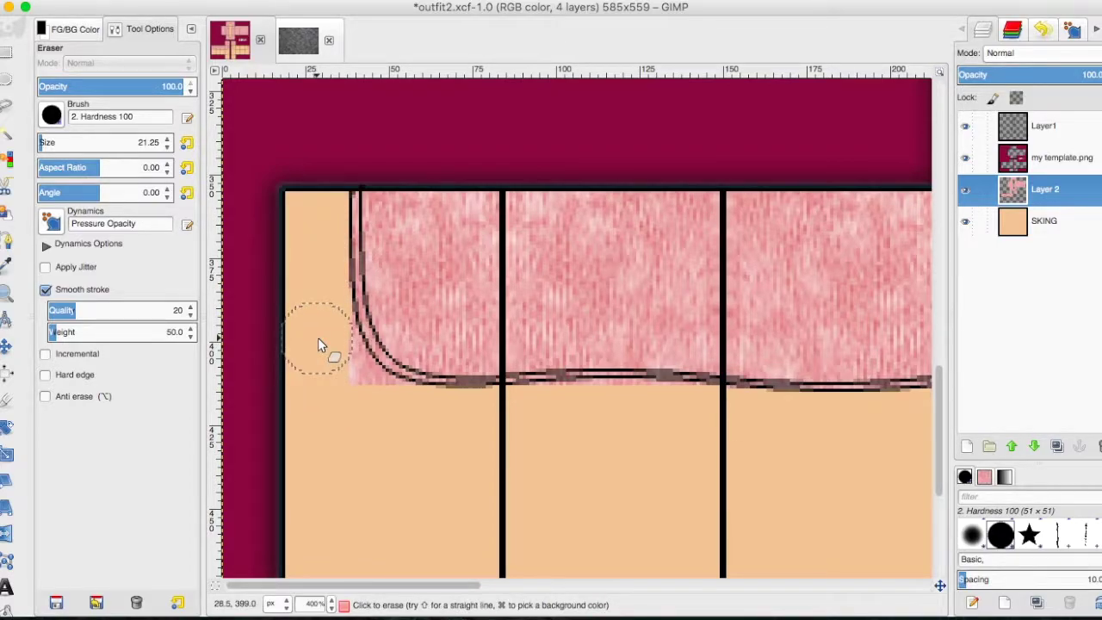
pyautogui.moveTo(317, 338); pyautogui.dragTo(336, 376)
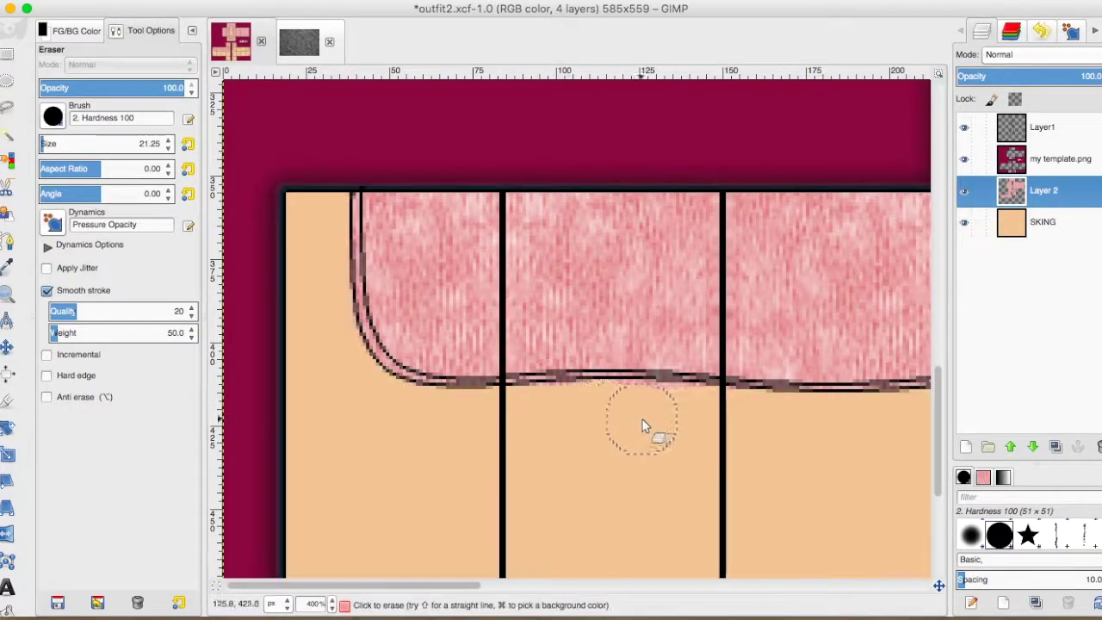
# Step: Erase the knit texture outside the curved cardigan outline on the left leg's innermost panel
pyautogui.hscroll(10, 542, 427)
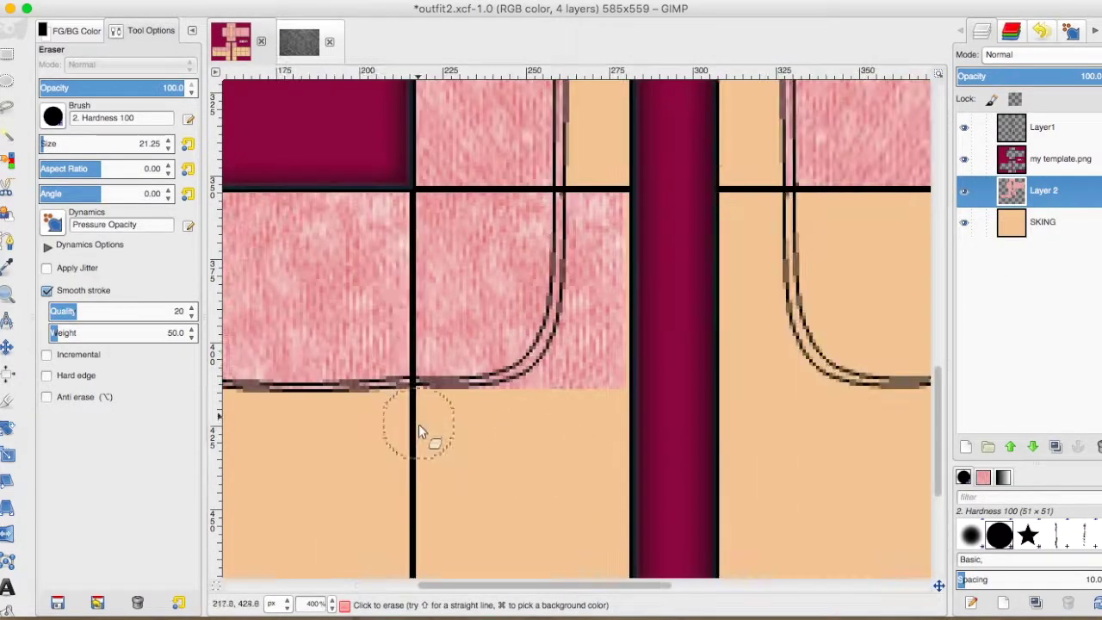
pyautogui.click(963, 126)
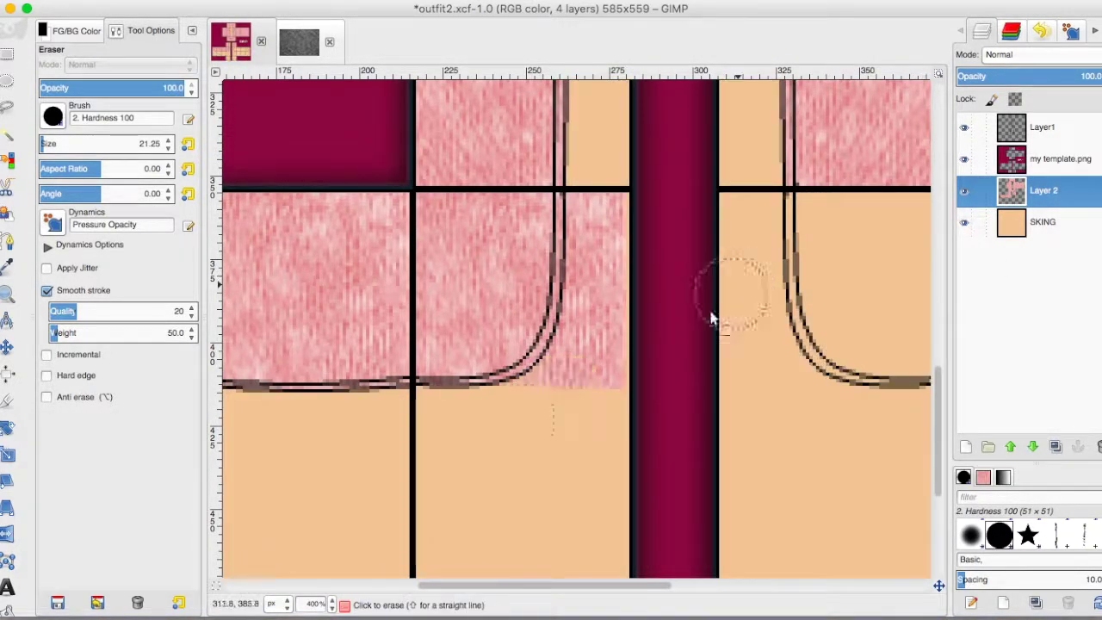
pyautogui.moveTo(600, 213); pyautogui.dragTo(611, 320)
pyautogui.scroll(-5, 579, 367)
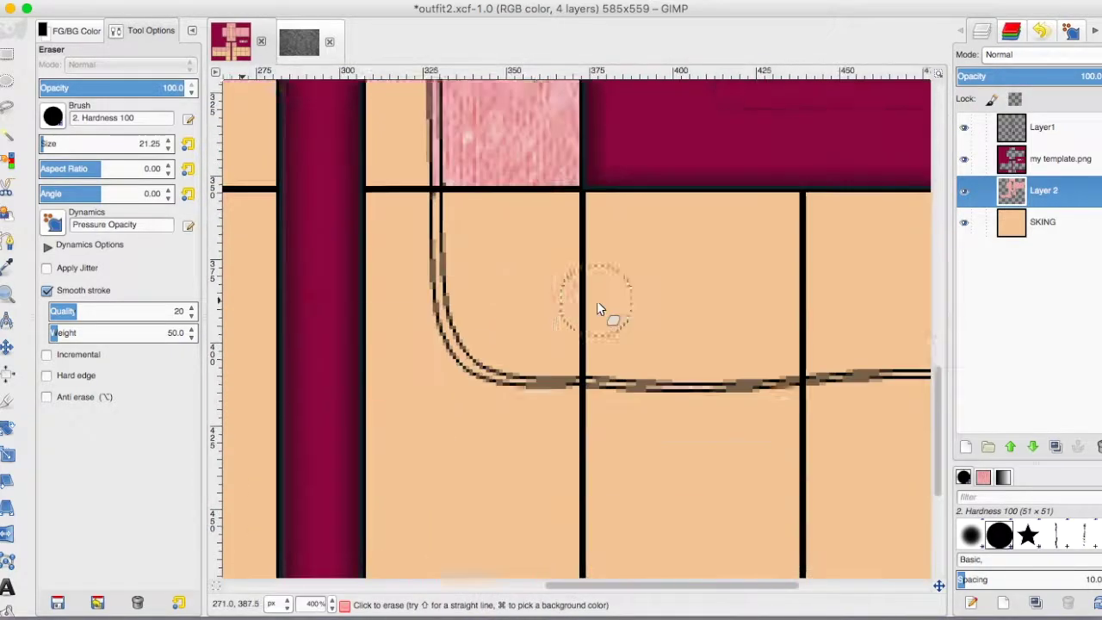
# Step: Copy the left leg's knit texture with a 262 × 125 px selection onto the matching right leg panels and anchor it
pyautogui.press('-')
pyautogui.press('r')
pyautogui.moveTo(377, 259); pyautogui.dragTo(750, 394)
pyautogui.hotkey('ctrl', 'c')
pyautogui.hotkey('ctrl', 'v')
pyautogui.hscroll(5, 577, 327)
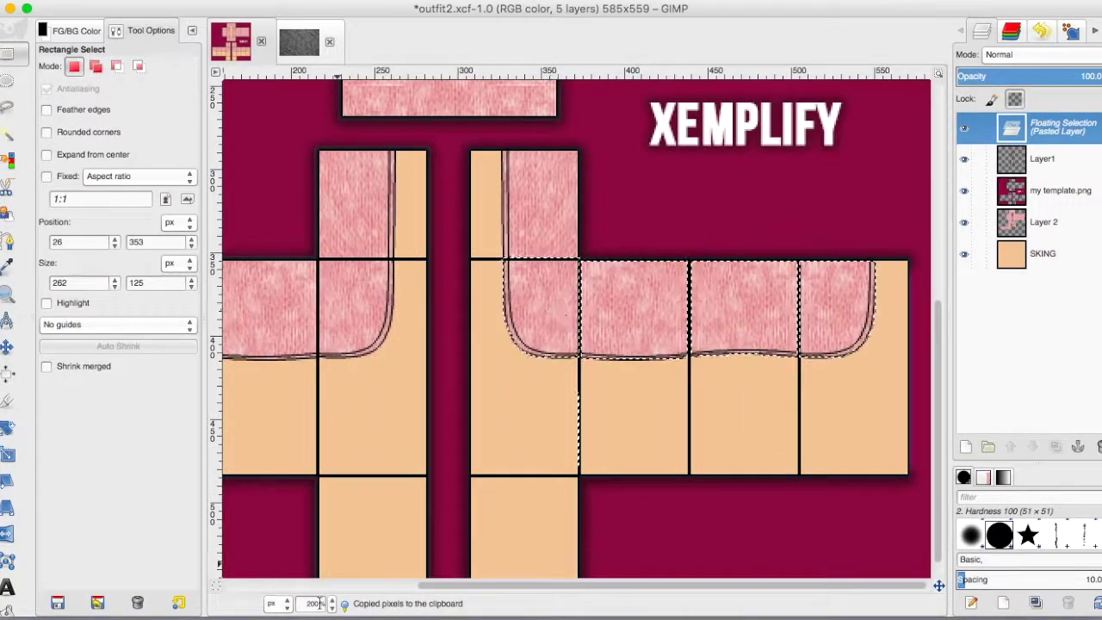
pyautogui.press('+')
pyautogui.click(529, 468)
pyautogui.hscroll(5, 517, 460)
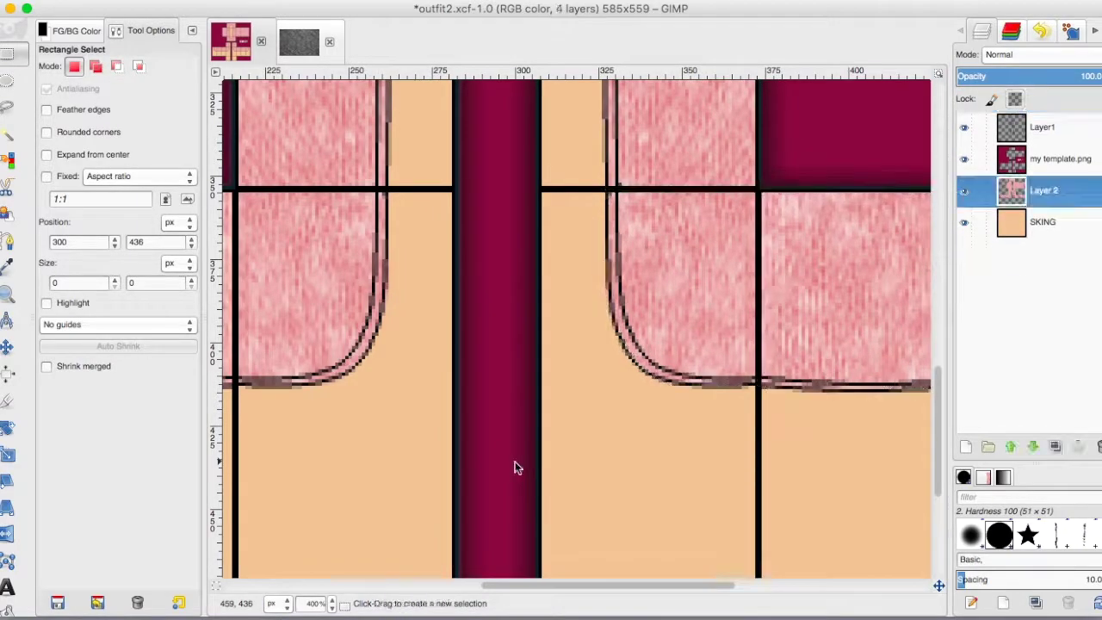
# Step: Create a new transparent layer named 3
pyautogui.scroll(-5, 515, 462)
pyautogui.click(309, 603)
pyautogui.click(320, 529)
pyautogui.press('3')
pyautogui.scroll(-5, 521, 441)
pyautogui.hotkey('ctrl', 'shift', 'n')
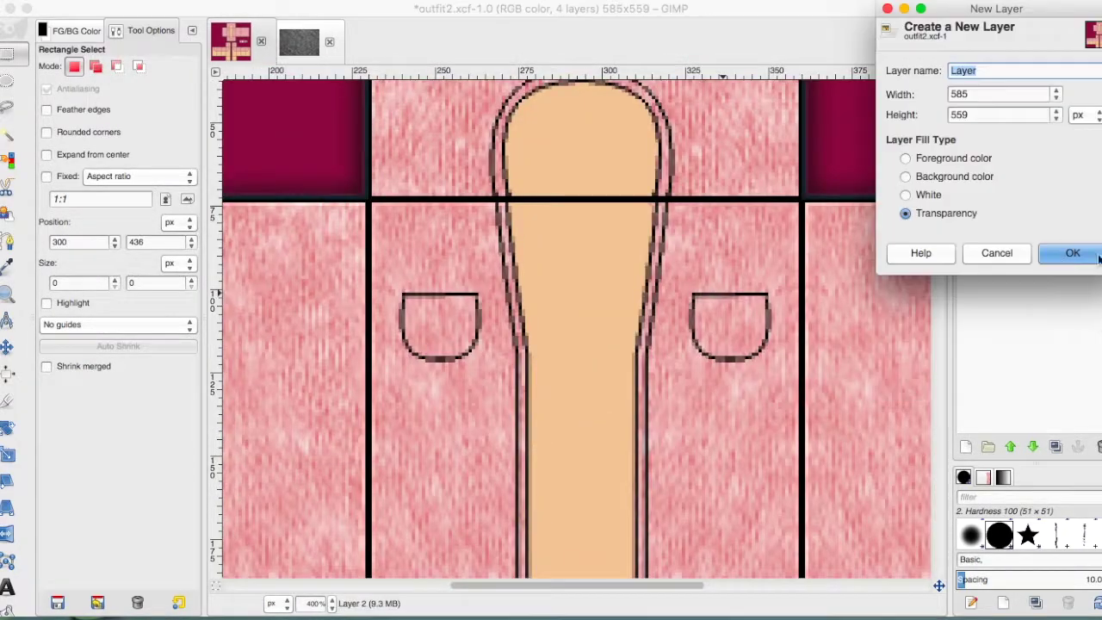
pyautogui.write('3')
pyautogui.press('Return')
# Step: Open the denim shorts image hmprod-2.jpeg from the Downloads folder at 400% zoom
pyautogui.scroll(-2, 707, 399)
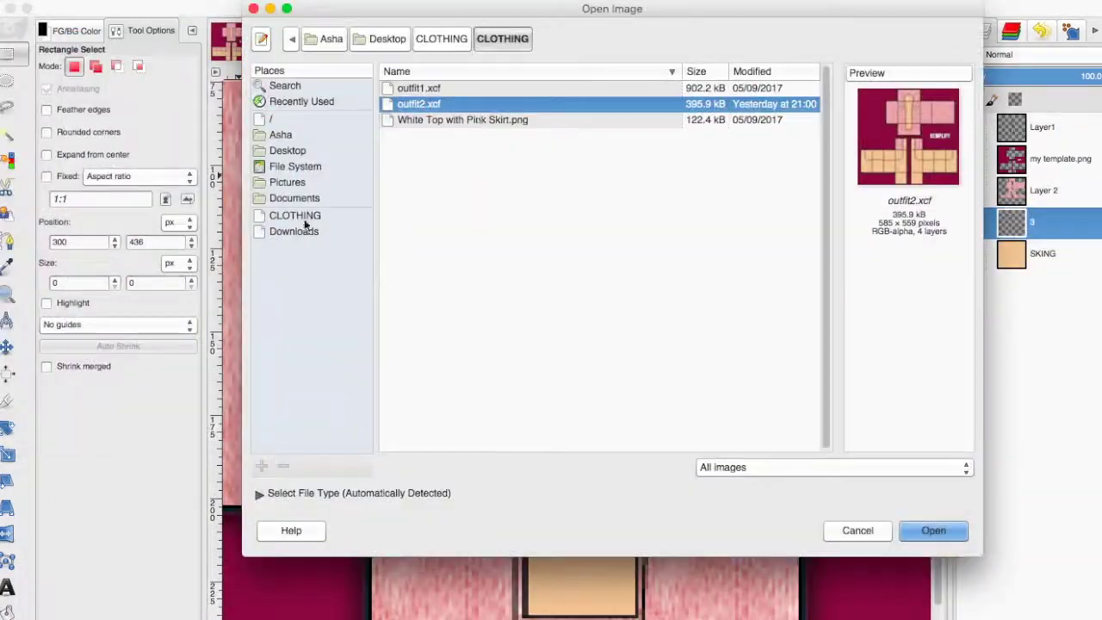
pyautogui.click(293, 231)
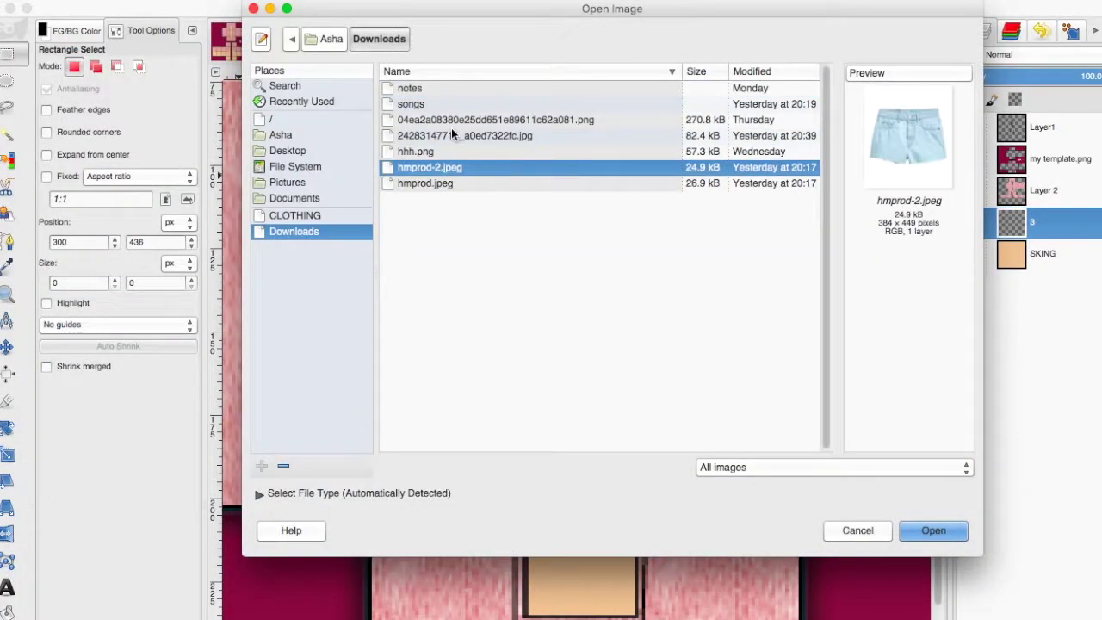
pyautogui.doubleClick(452, 165)
pyautogui.click(308, 603)
pyautogui.click(315, 422)
# Step: Delete the white background around the denim shorts using Fuzzy Select
pyautogui.hotkey('shift', 'e')
pyautogui.moveTo(448, 177); pyautogui.dragTo(505, 148)
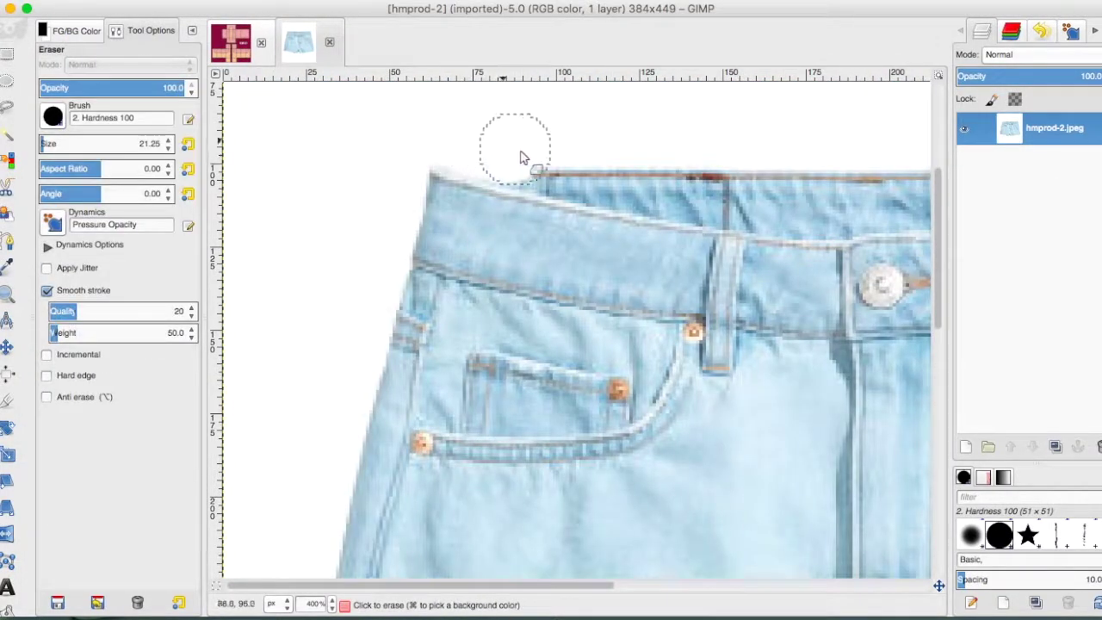
pyautogui.rightClick(474, 142)
pyautogui.press('Escape')
pyautogui.press('u')
pyautogui.click(342, 217)
pyautogui.rightClick(343, 217)
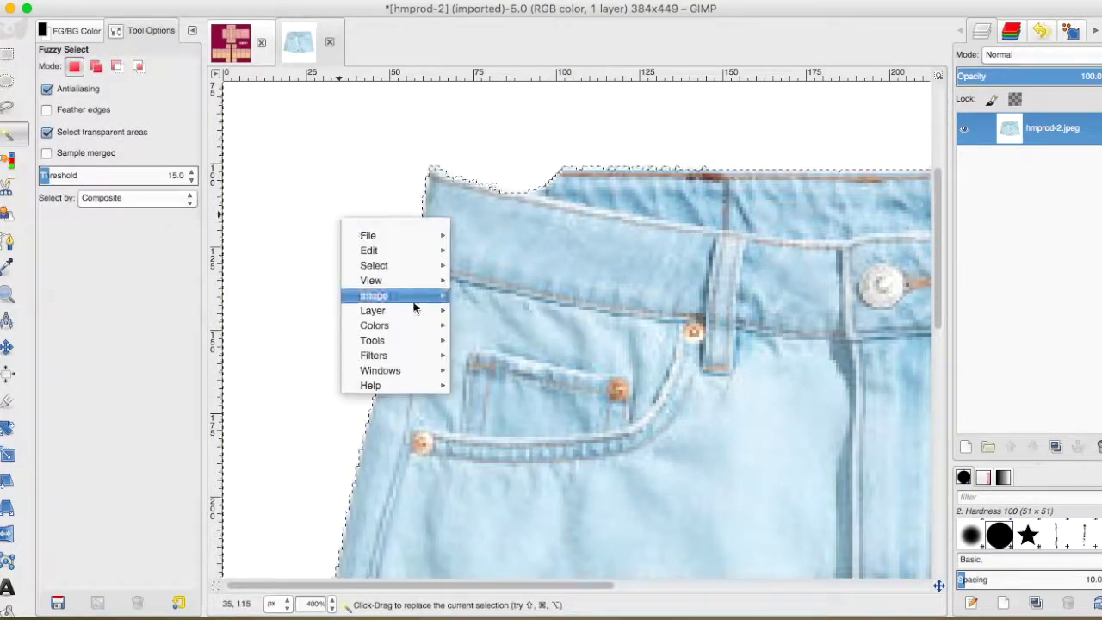
pyautogui.press('Escape')
pyautogui.press('Delete')
# Step: Erase the shorts' inner back waistband, and paste the upper part of the shorts into the outfit2 template
pyautogui.press('r')
pyautogui.hotkey('shift', 'e')
pyautogui.hscroll(10, 560, 180)
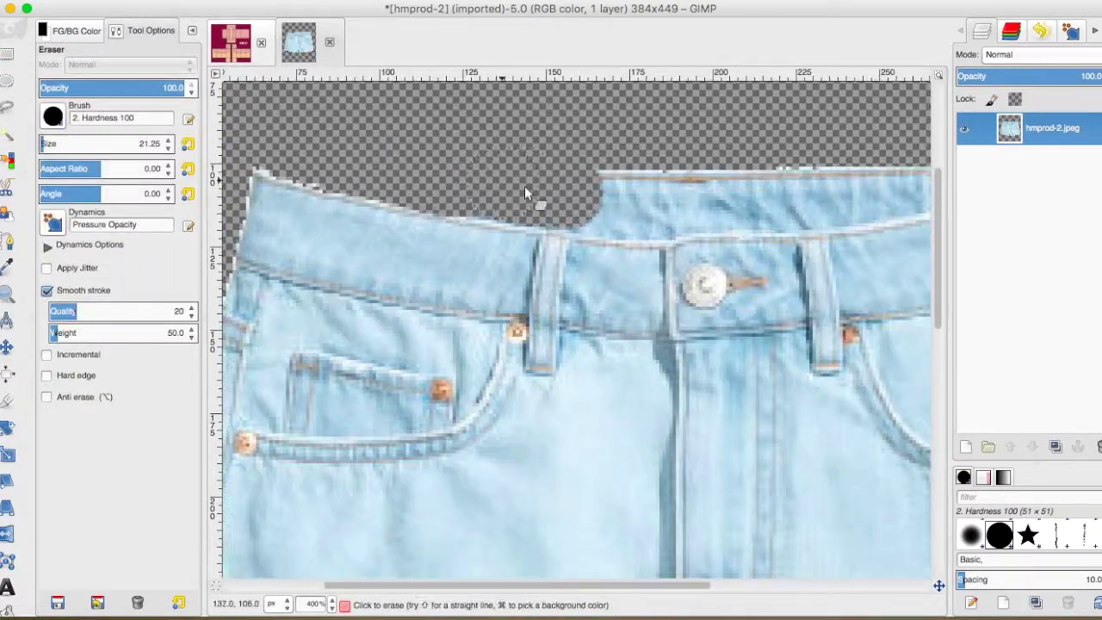
pyautogui.moveTo(536, 191); pyautogui.dragTo(601, 181)
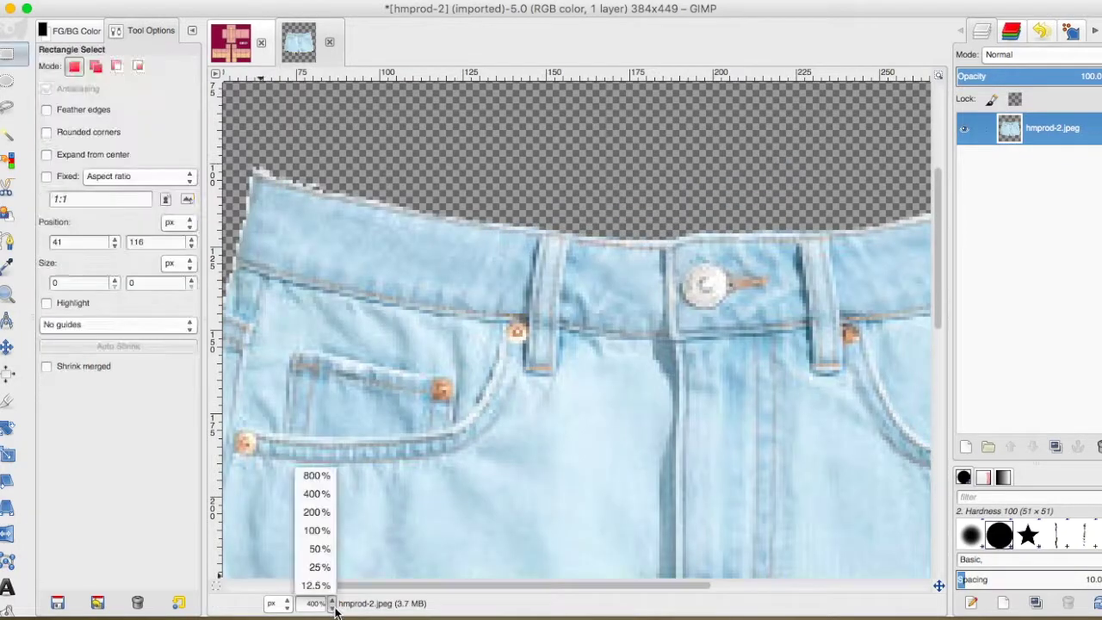
pyautogui.moveTo(337, 233); pyautogui.dragTo(898, 468)
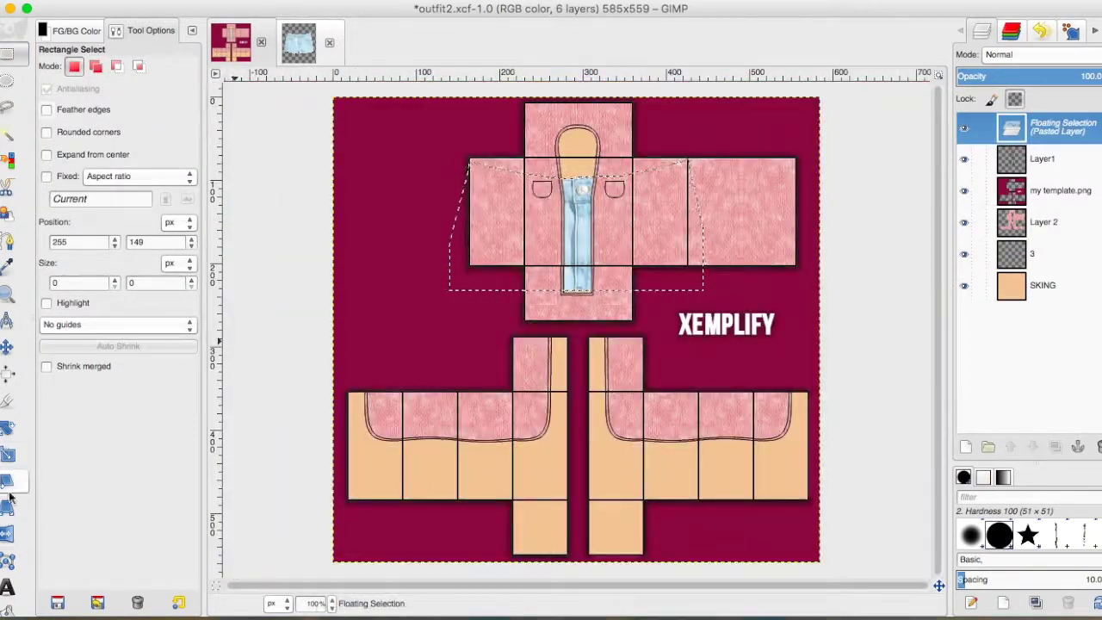
# Step: Try to shrink the pasted shorts to fit the cardigan's front opening
pyautogui.click(10, 498)
pyautogui.click(577, 224)
pyautogui.moveTo(703, 290); pyautogui.dragTo(637, 258)
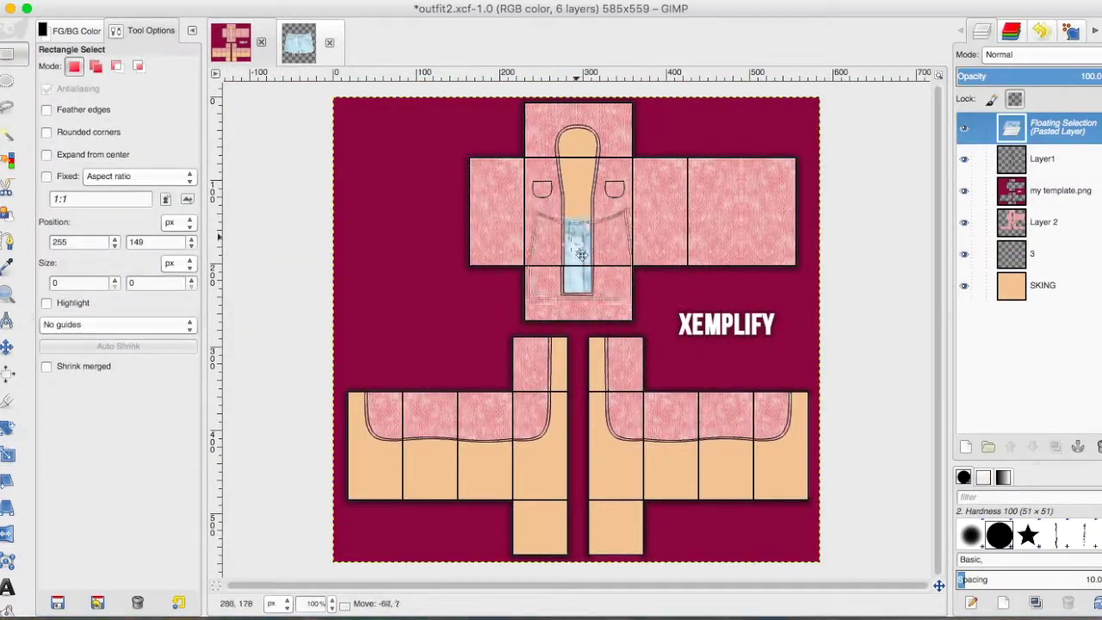
pyautogui.click(7, 482)
pyautogui.click(577, 258)
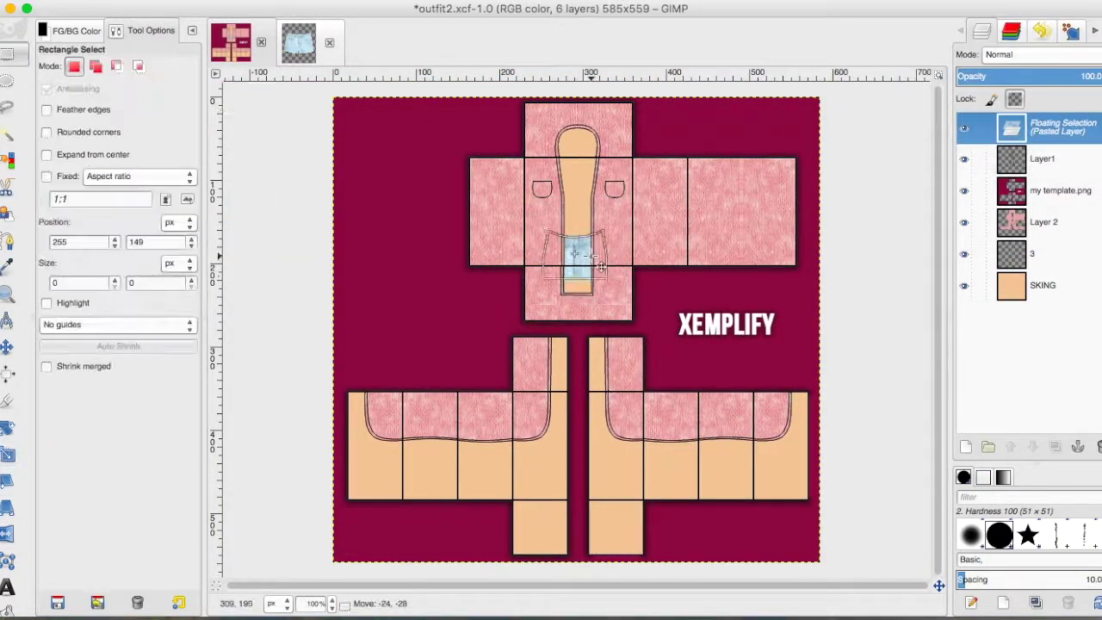
pyautogui.press('3')
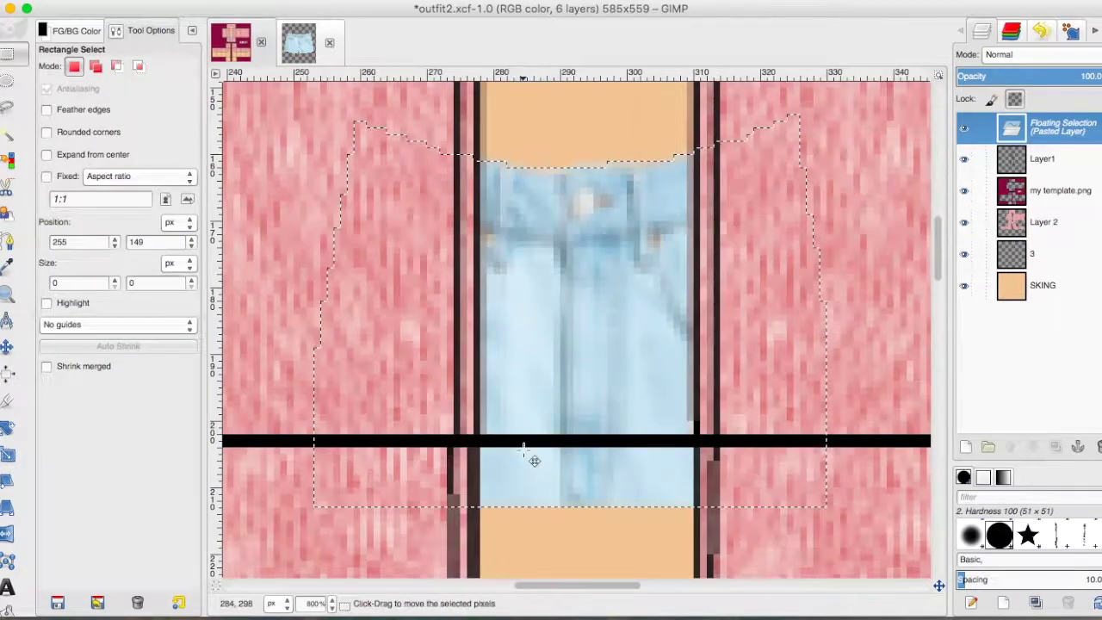
# Step: Scale the pasted shorts down so they cover the lower part of the cardigan's front opening
pyautogui.click(6, 453)
pyautogui.click(577, 319)
pyautogui.moveTo(714, 319); pyautogui.dragTo(788, 320)
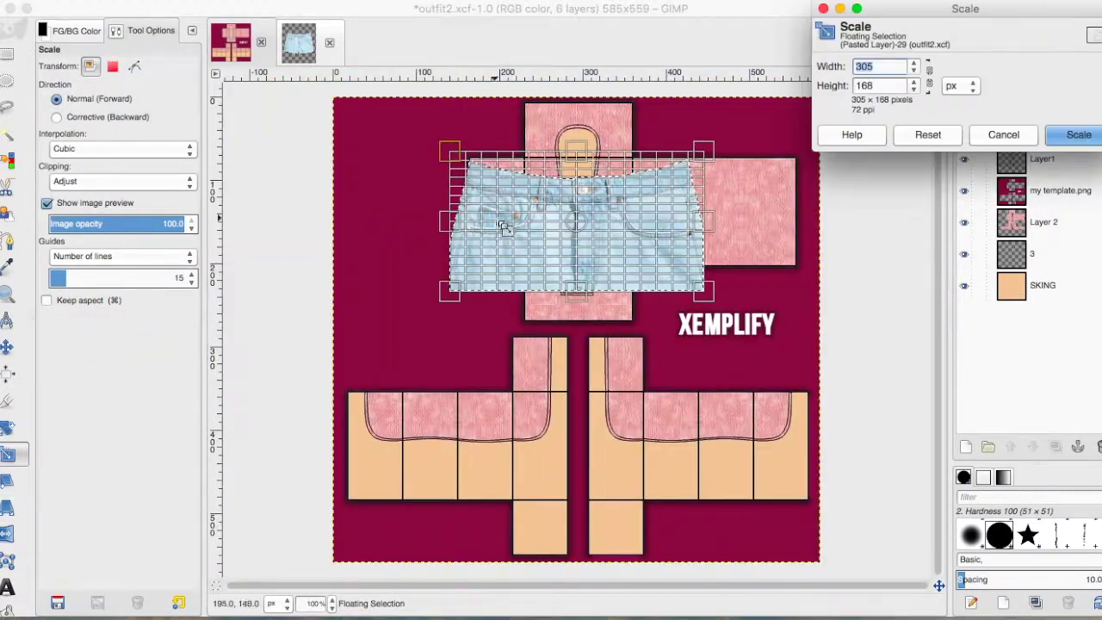
pyautogui.moveTo(681, 207); pyautogui.dragTo(614, 249)
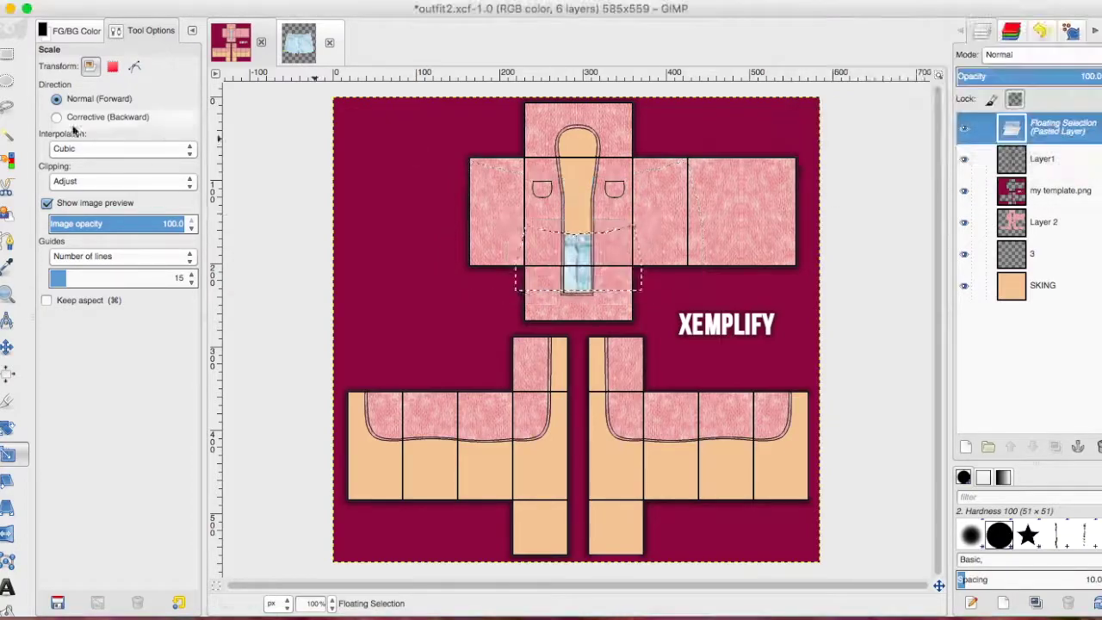
# Step: Anchor the scaled shorts onto layer 3 and apply the Sharpen filter to them
pyautogui.press('r')
pyautogui.press('3')
pyautogui.scroll(5, 577, 327)
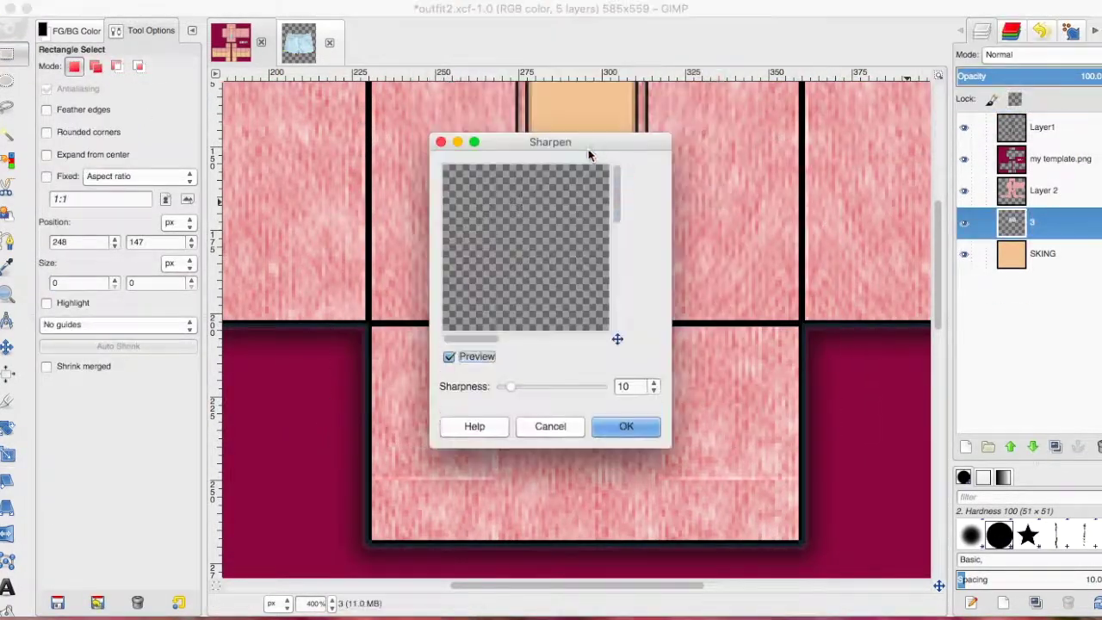
# Step: On a new layer named outlin, draw the shorts' curved hem line beside the cardigan outline and copy it to the other open leg strips
pyautogui.click(890, 385)
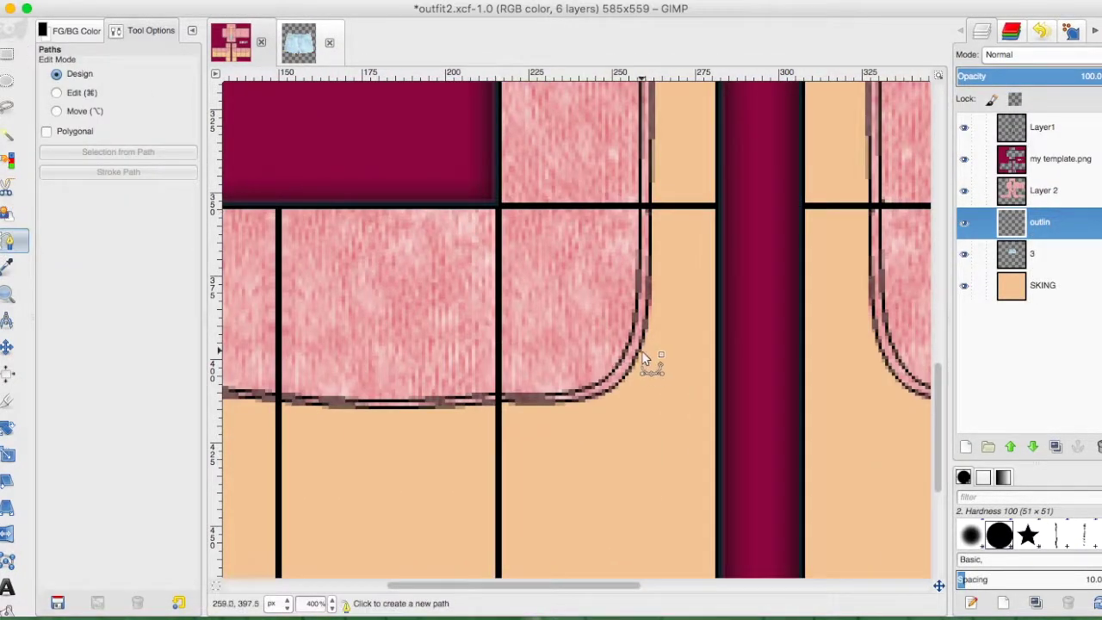
pyautogui.moveTo(645, 334); pyautogui.dragTo(714, 335)
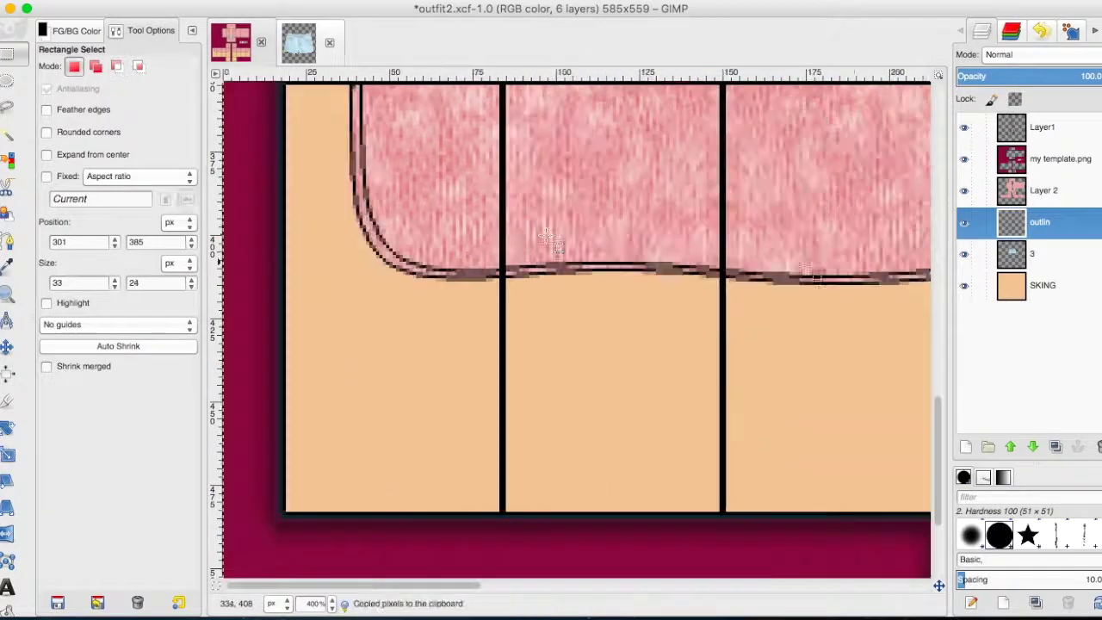
pyautogui.hotkey('ctrl', 'v')
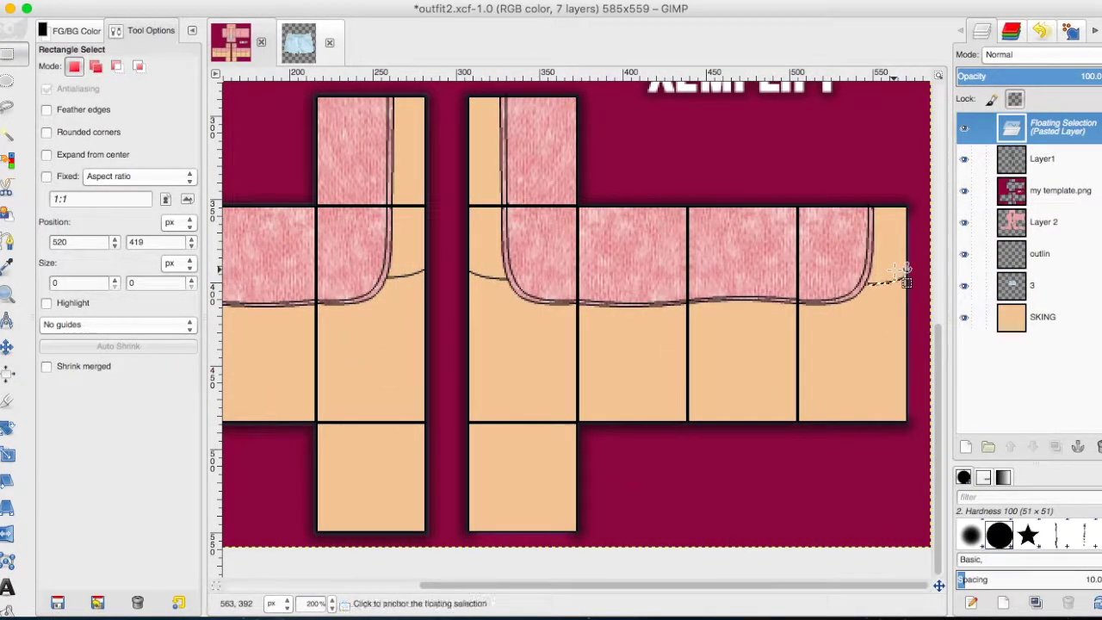
pyautogui.click(899, 276)
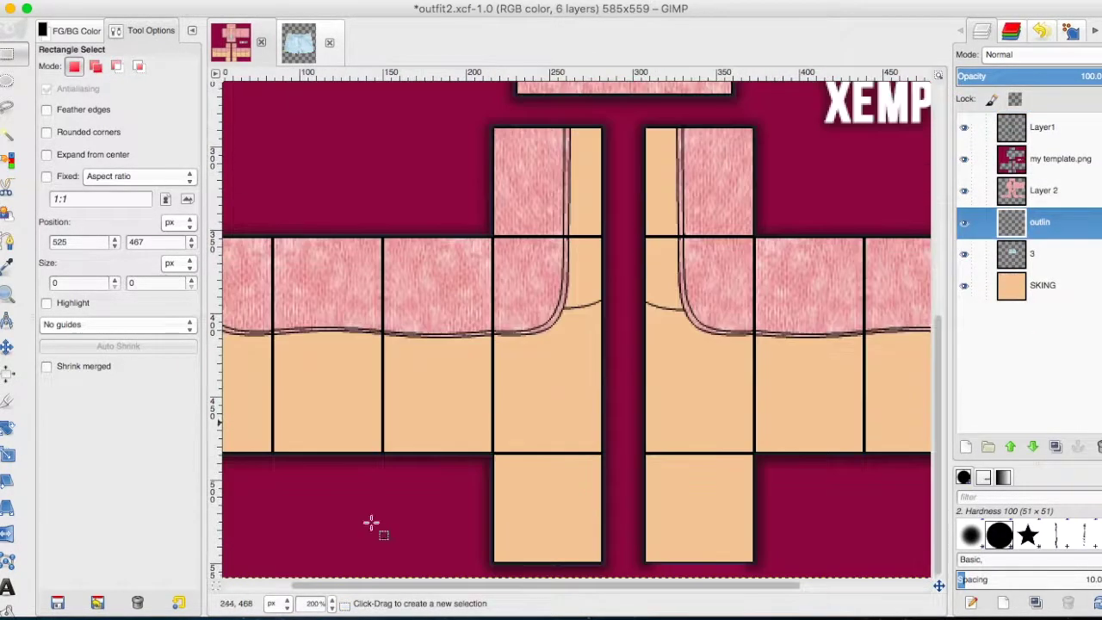
pyautogui.press('4')
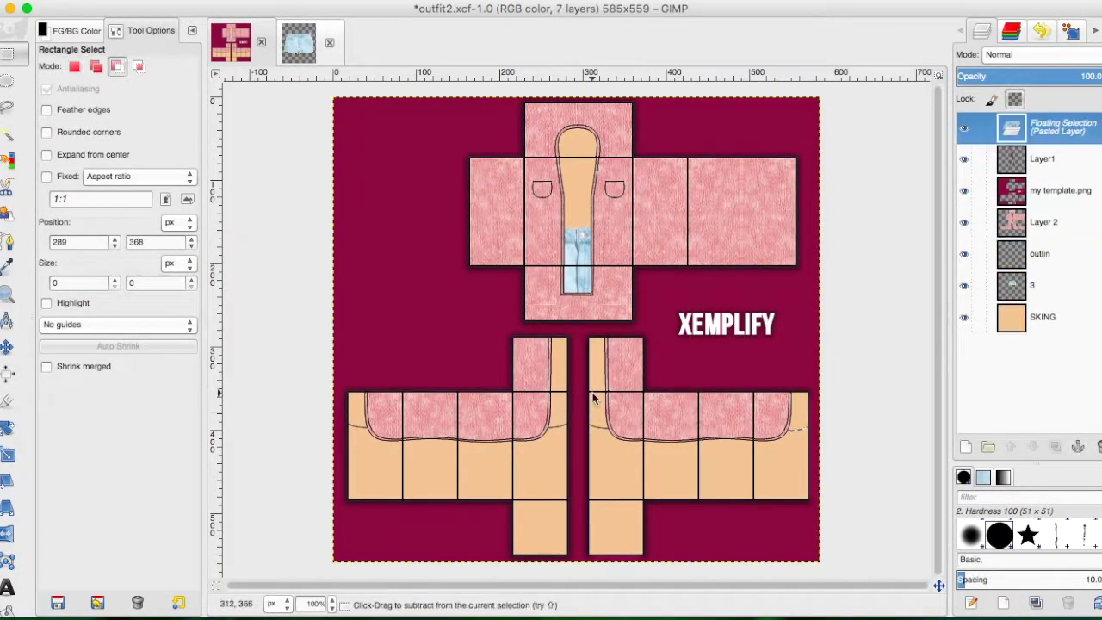
pyautogui.press('super+z')
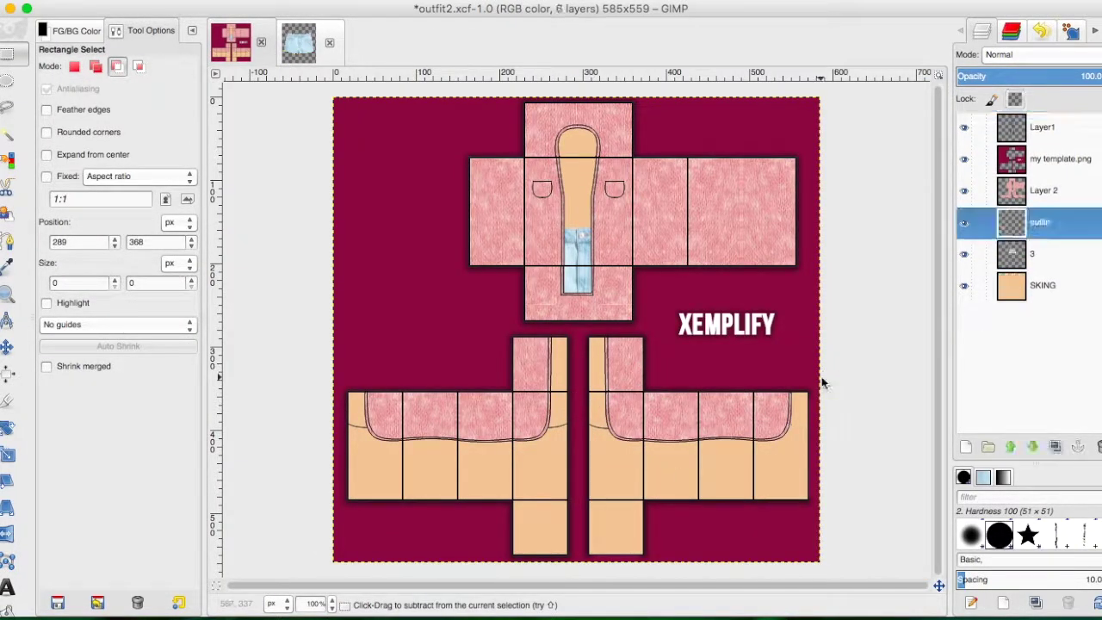
# Step: Fill the open leg strips above the curved hem line with light denim copied from the shorts image, on layer 3
pyautogui.click(246, 128)
pyautogui.click(298, 52)
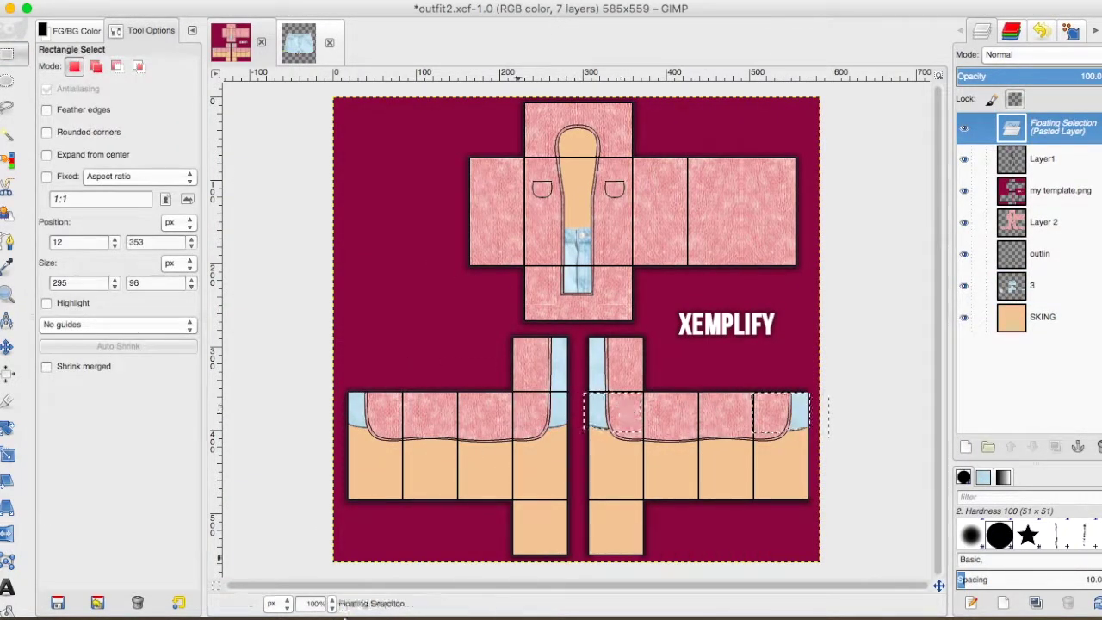
pyautogui.scroll(4, 546, 509)
pyautogui.hscroll(3, 551, 511)
pyautogui.hscroll(3, 551, 511)
pyautogui.hscroll(-5, 551, 512)
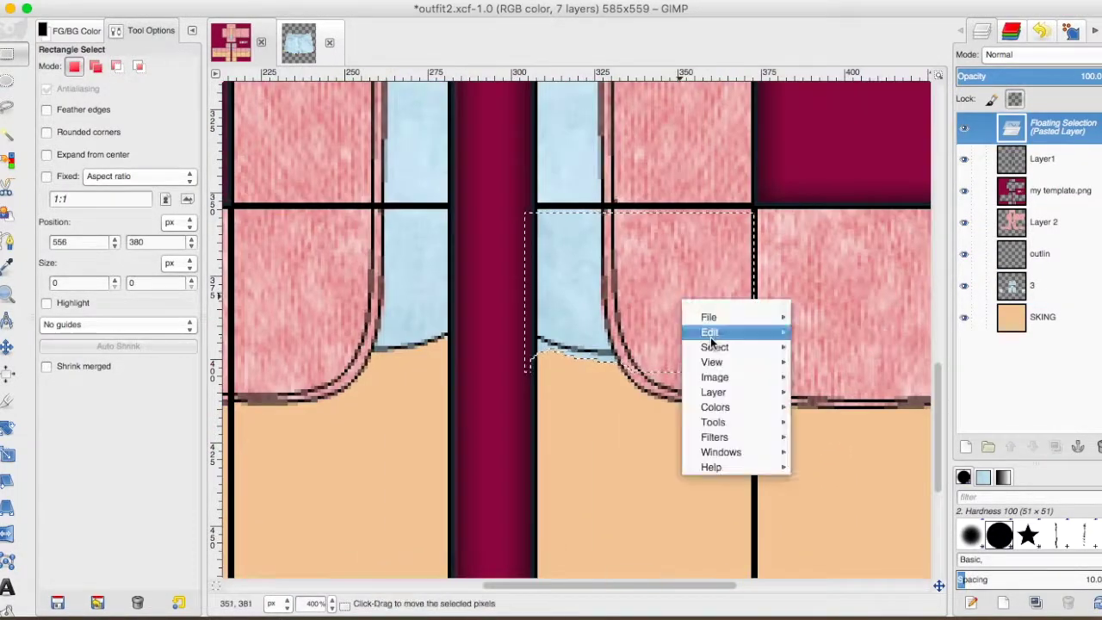
pyautogui.click(766, 388)
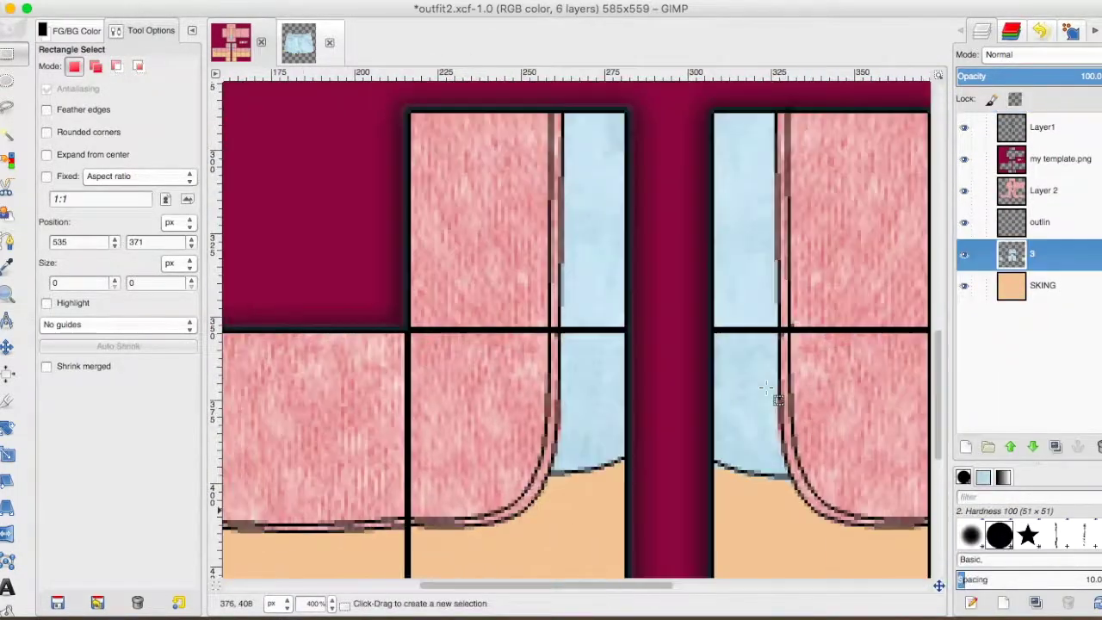
pyautogui.hotkey('ctrl', 'v')
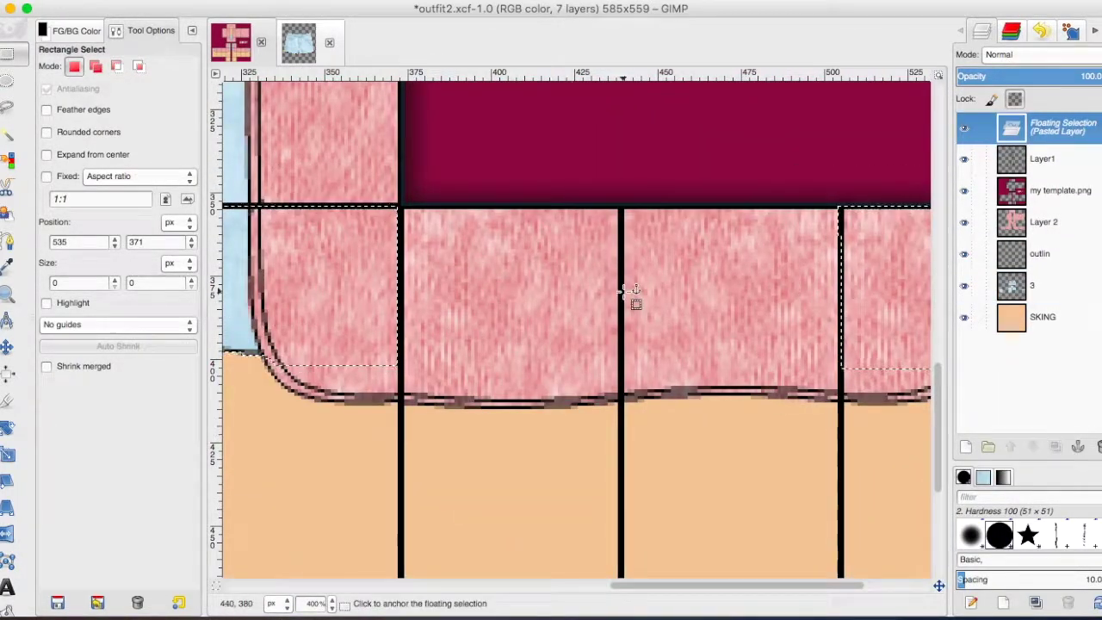
pyautogui.hscroll(-6, 629, 293)
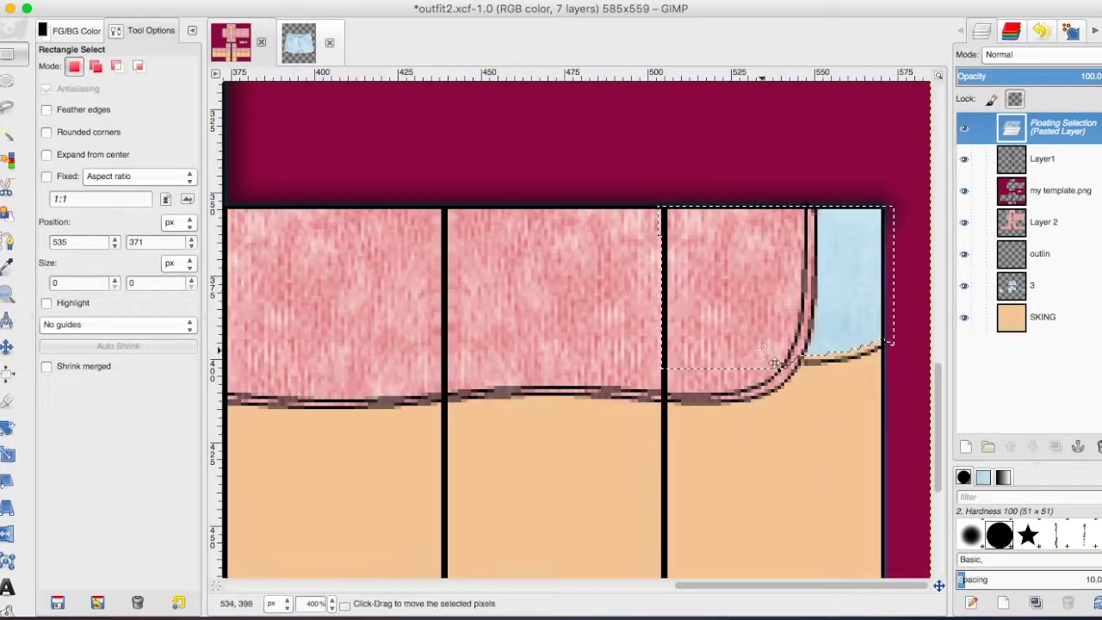
pyautogui.click(910, 405)
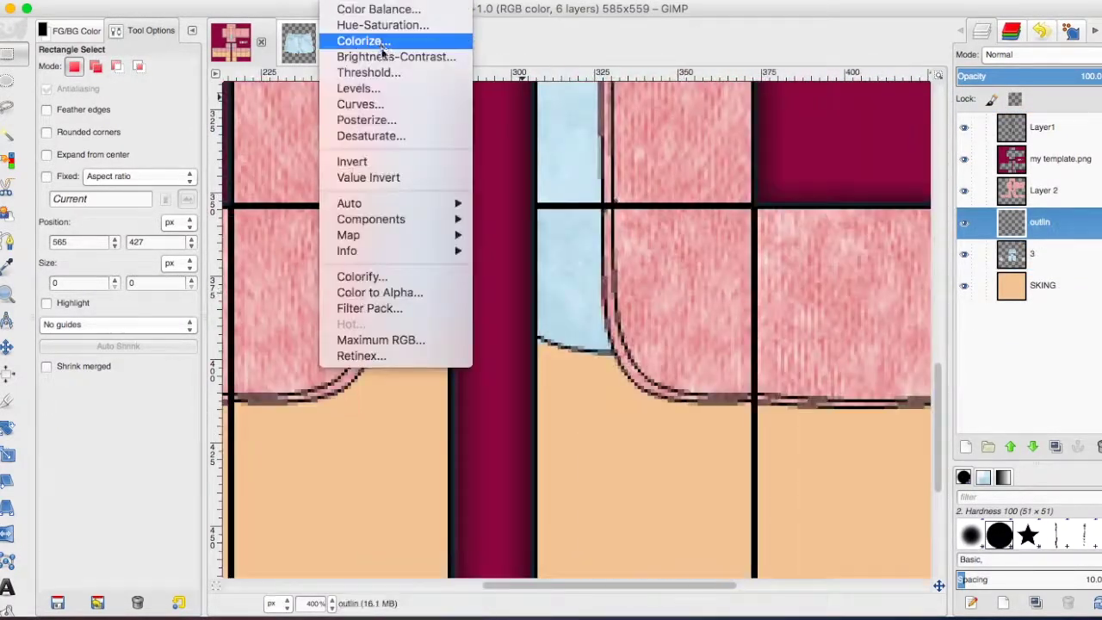
# Step: Colorize the outlin layer's hem lines to a muted grey-blue with hue 180, raising the lightness and reducing the saturation
pyautogui.click(381, 39)
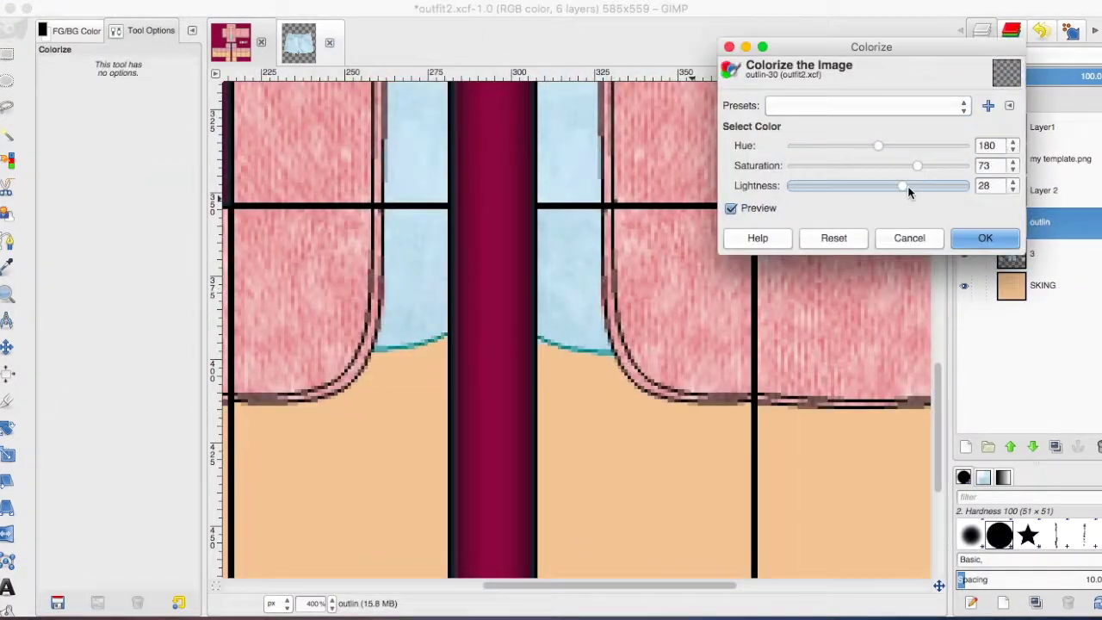
pyautogui.moveTo(904, 186); pyautogui.dragTo(933, 186)
pyautogui.moveTo(846, 165); pyautogui.dragTo(830, 166)
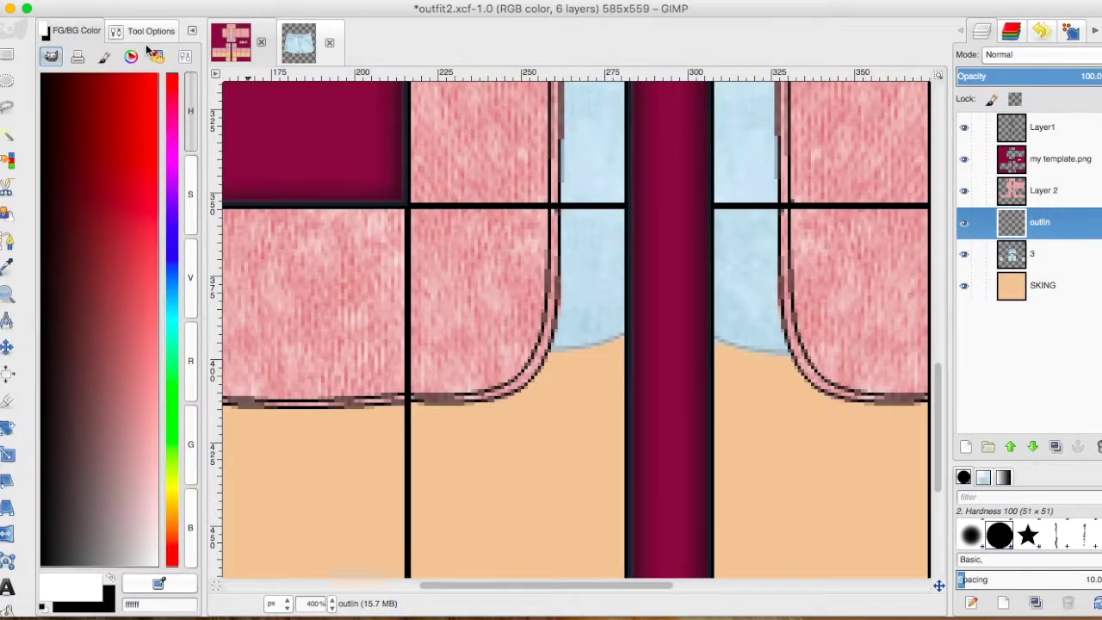
# Step: Paint short white frayed threads below the shorts' hem on the leg strips with a size 1 hard brush
pyautogui.click(150, 30)
pyautogui.click(317, 603)
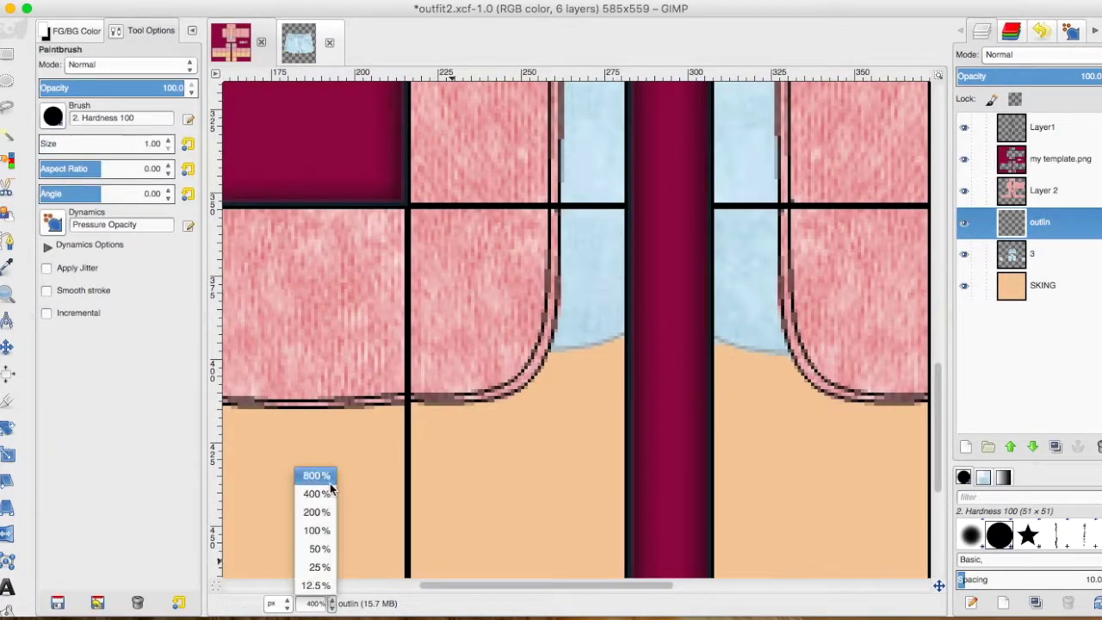
pyautogui.click(320, 477)
pyautogui.hscroll(-10, 656, 369)
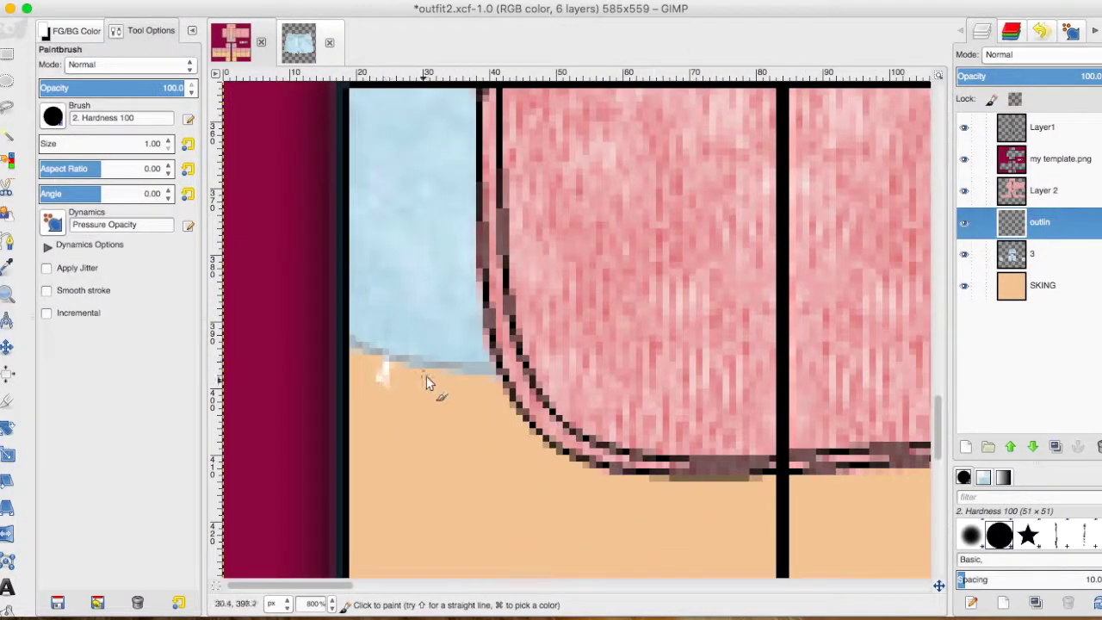
pyautogui.press('r')
pyautogui.moveTo(422, 314); pyautogui.dragTo(336, 400)
pyautogui.click(319, 560)
pyautogui.hscroll(11, 520, 457)
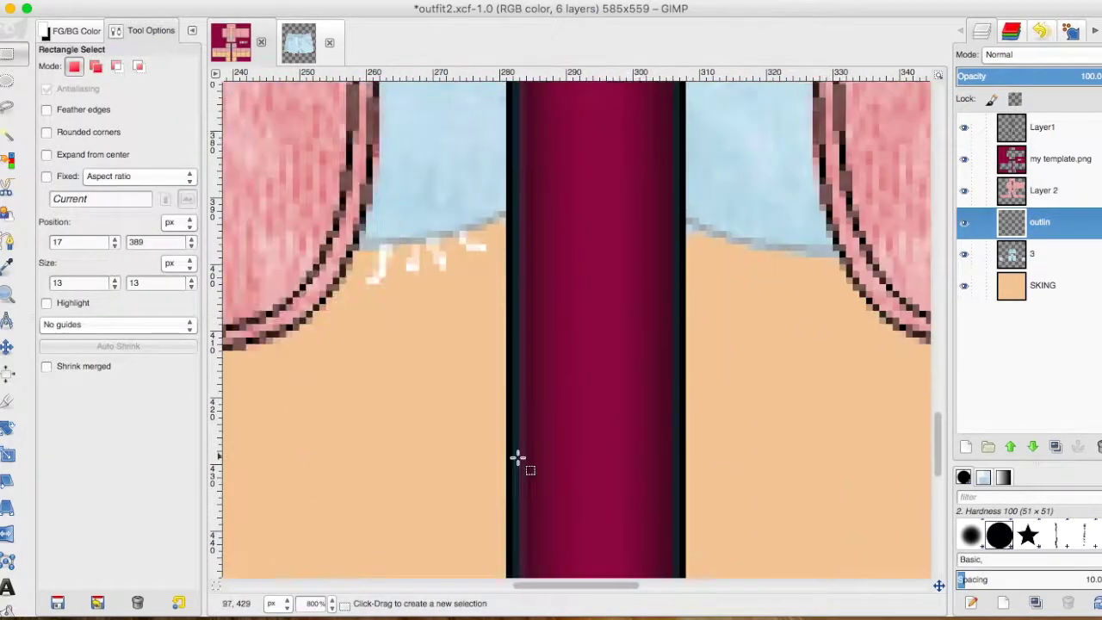
pyautogui.press('p')
pyautogui.hscroll(11, 811, 384)
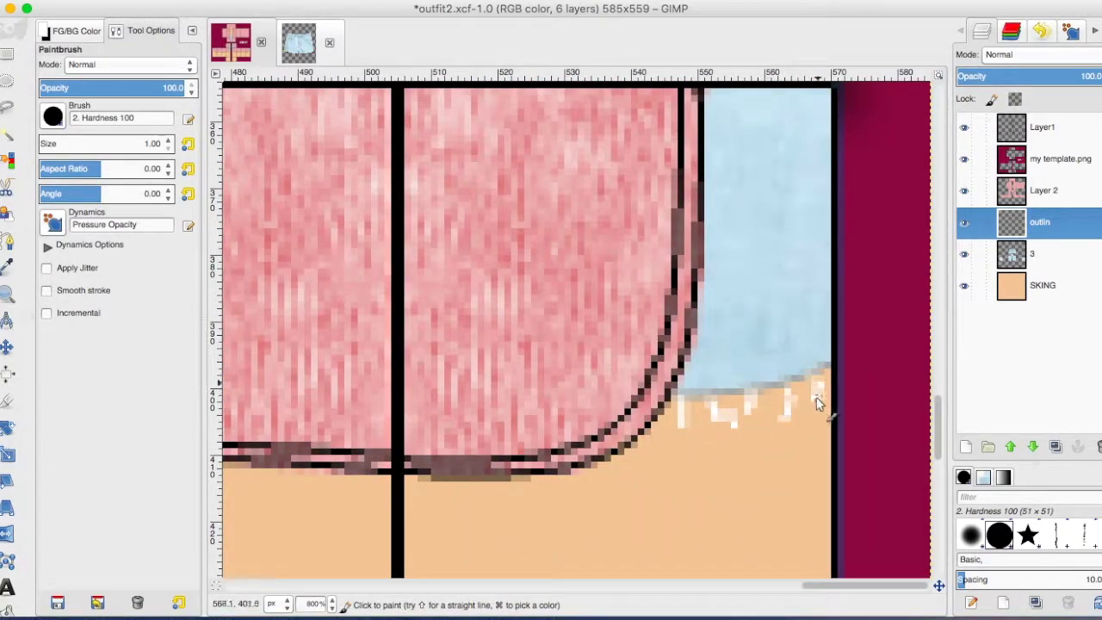
# Step: Add more white strokes along the hem on all leg strips to thicken the frayed edge
pyautogui.click(331, 604)
pyautogui.click(315, 524)
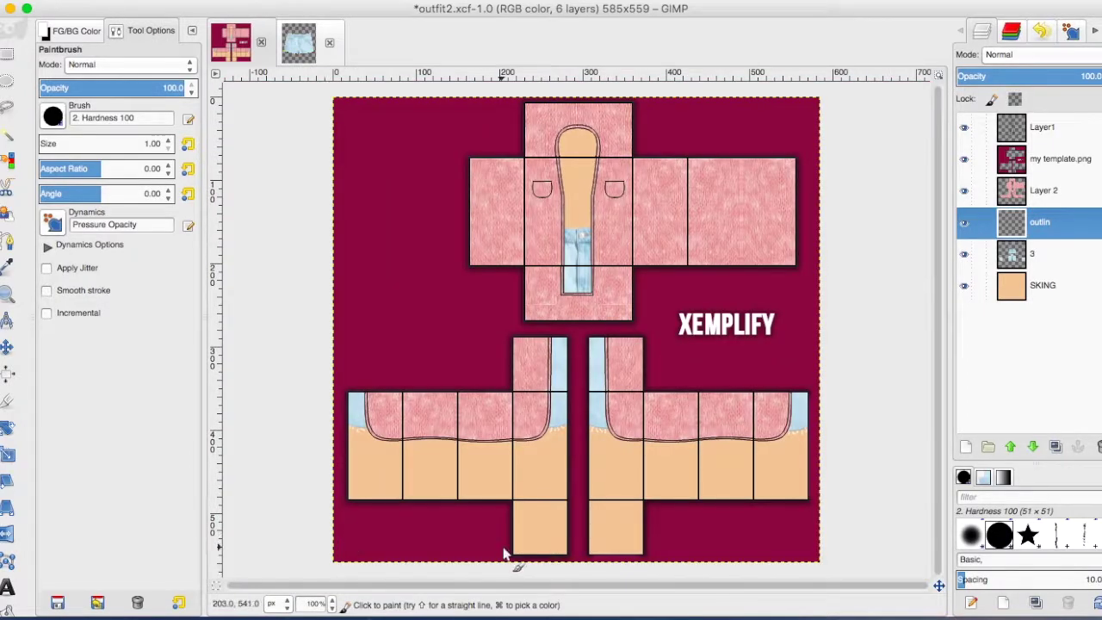
pyautogui.press('4')
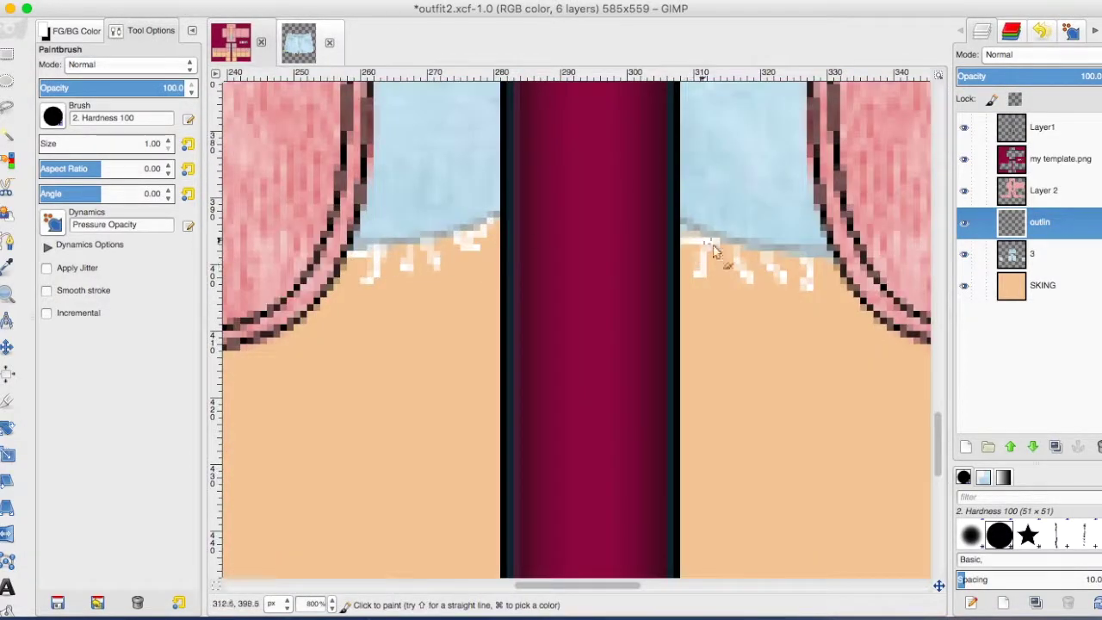
pyautogui.hscroll(-10, 810, 254)
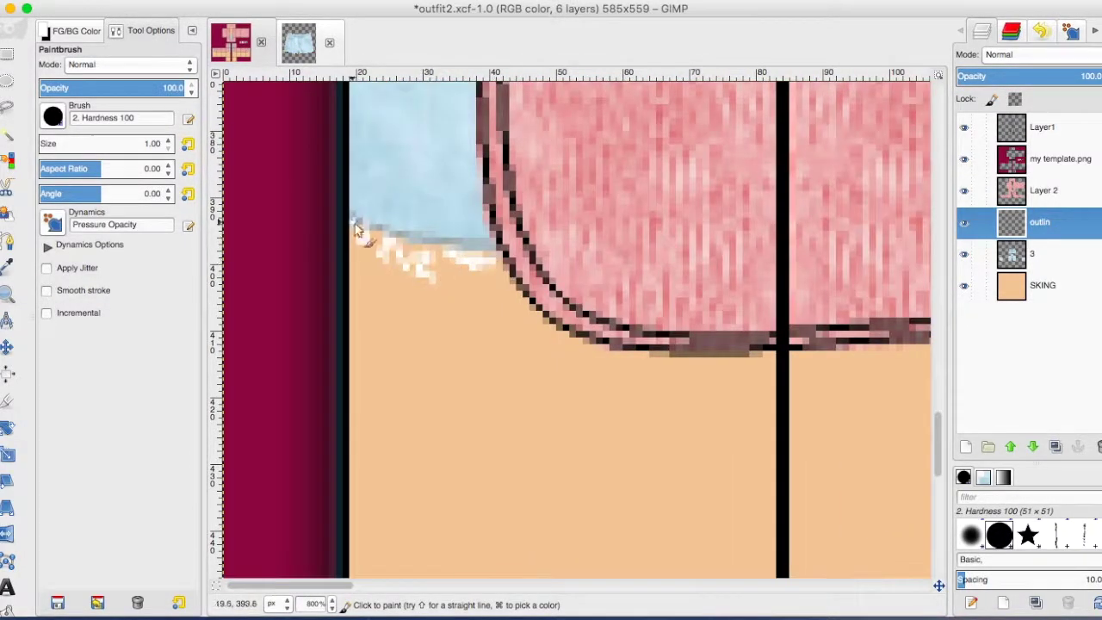
pyautogui.hscroll(15, 529, 258)
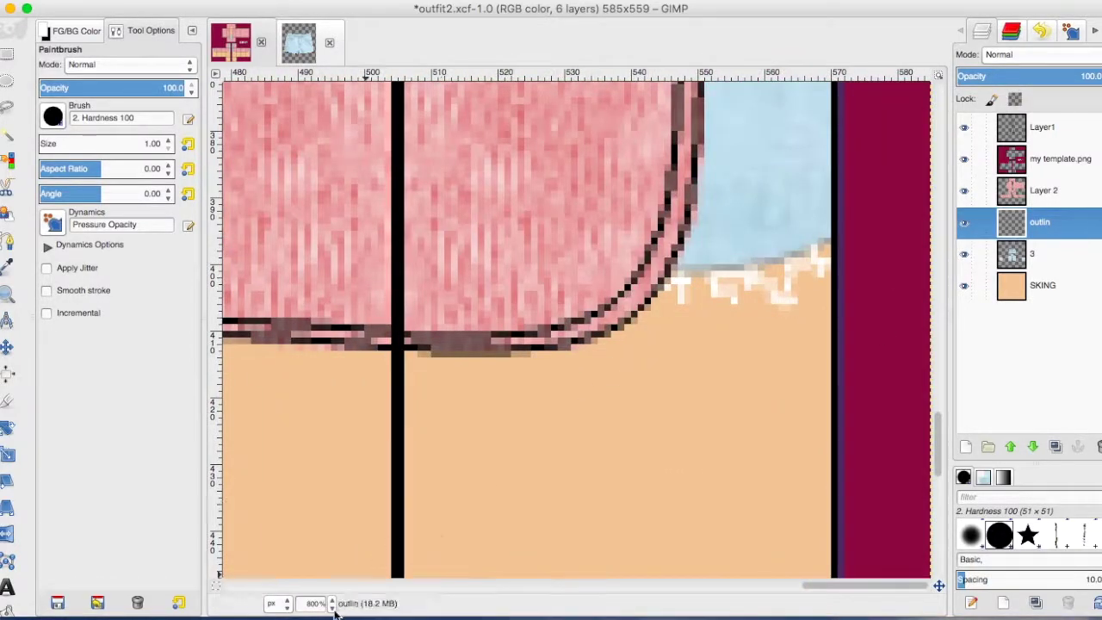
pyautogui.press('1')
# Step: Colorize the cardigan outlines on Layer1 to pink with hue 344, saturation 40 and lightness 69
pyautogui.click(1042, 126)
pyautogui.click(379, 81)
pyautogui.moveTo(878, 147); pyautogui.dragTo(954, 147)
pyautogui.moveTo(876, 128); pyautogui.dragTo(837, 147)
pyautogui.moveTo(921, 167); pyautogui.dragTo(944, 174)
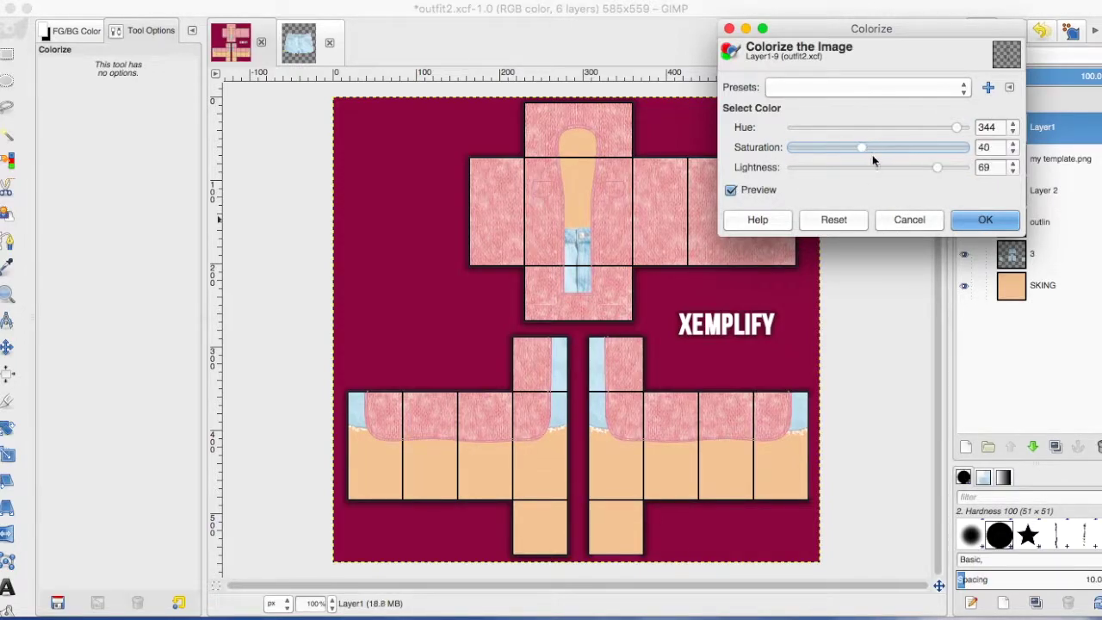
pyautogui.press('Return')
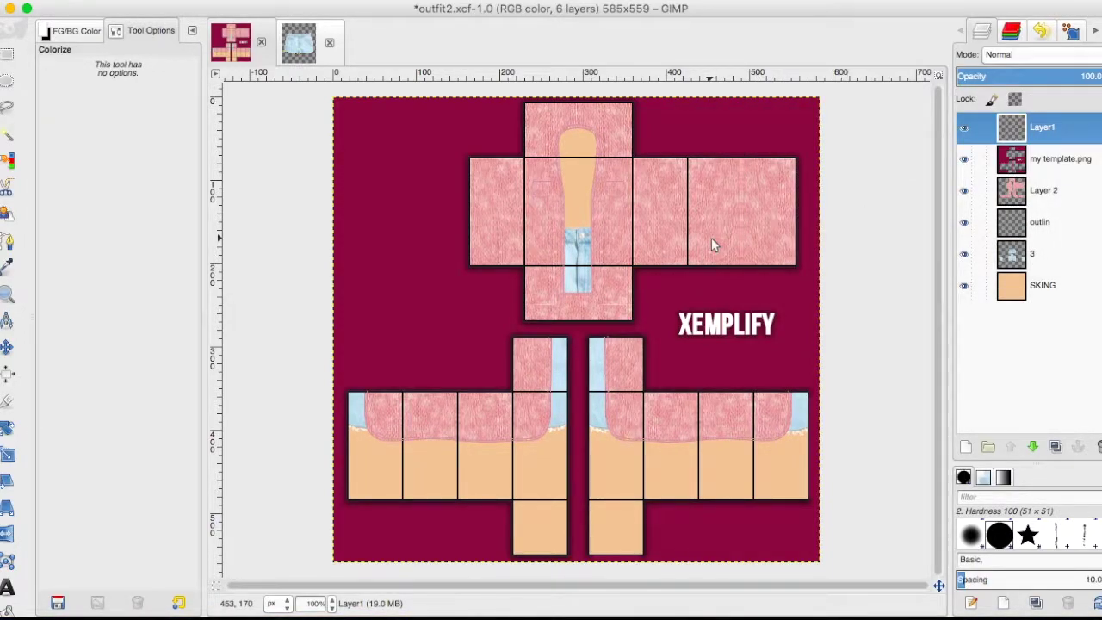
# Step: Add a new layer named ddddddszfewf and place it below Layer 2
pyautogui.press('4')
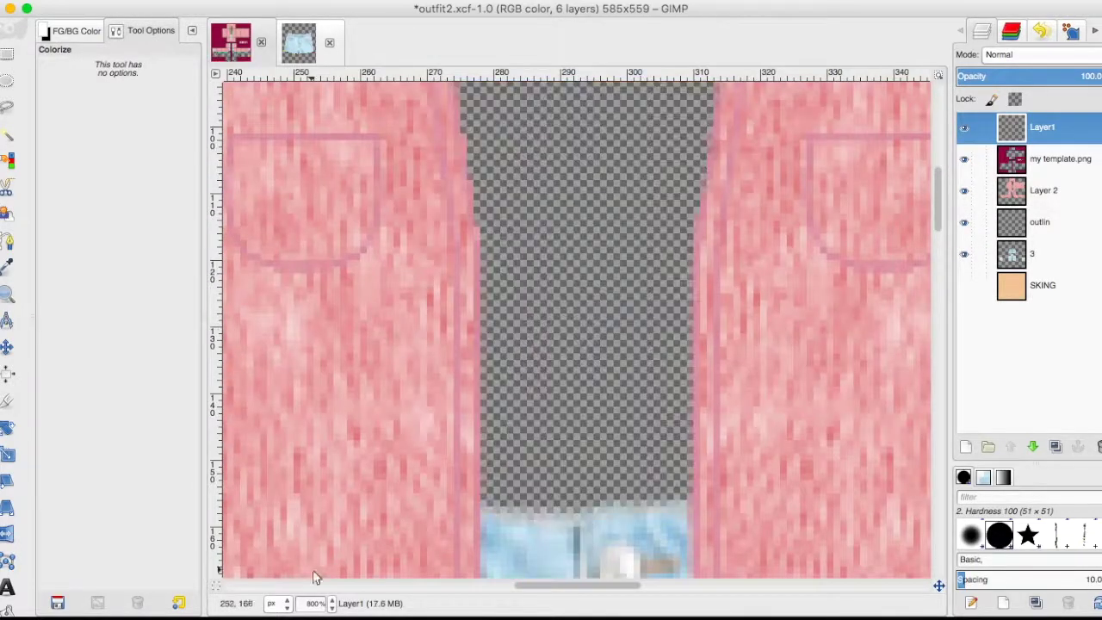
pyautogui.press('1')
pyautogui.press('2')
pyautogui.press('3')
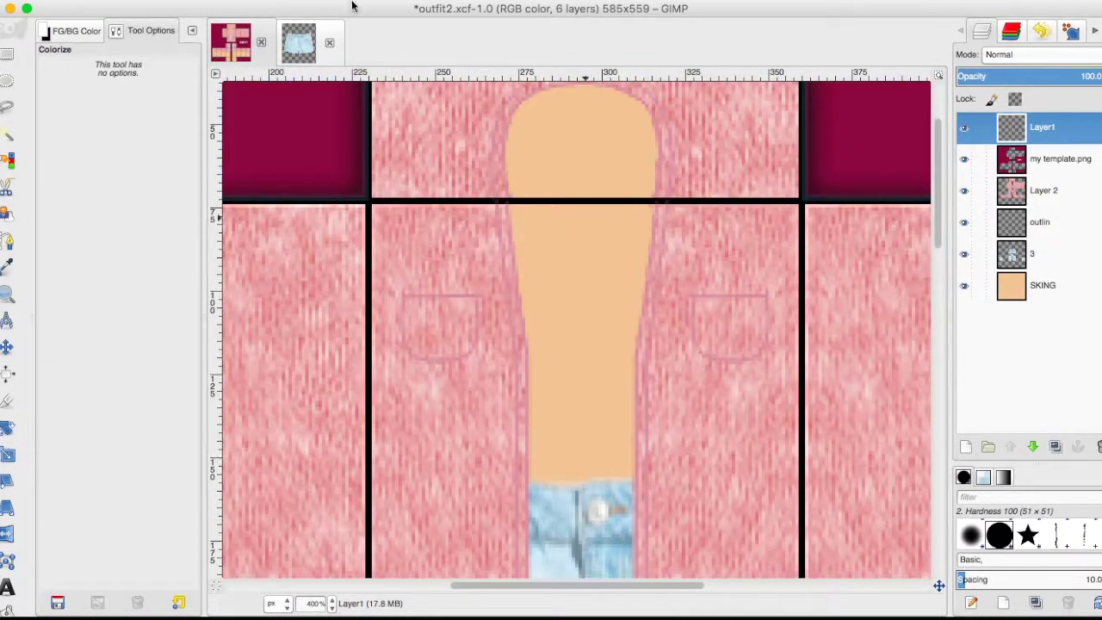
pyautogui.click(332, 575)
pyautogui.press('super+Tab')
pyautogui.press('shift+super+n')
pyautogui.write('ddddddszfewf')
pyautogui.press('Return')
pyautogui.moveTo(1047, 127); pyautogui.dragTo(1050, 226)
# Step: Draw a downward-curving neckline path across the cardigan's front opening and stroke it in black
pyautogui.press('b')
pyautogui.click(641, 313)
pyautogui.doubleClick(7, 239)
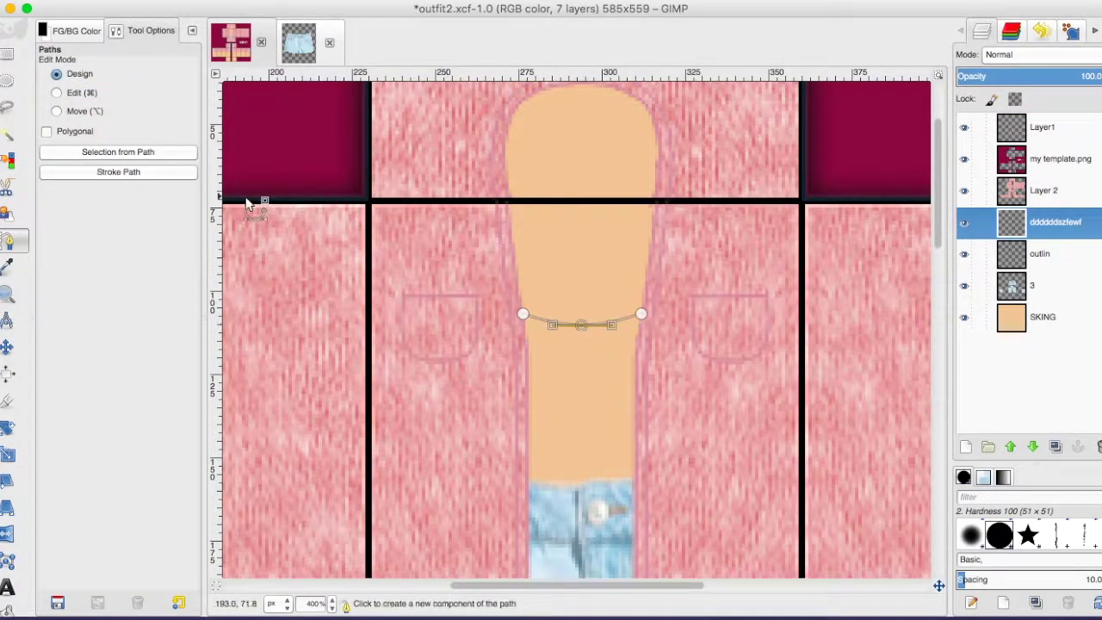
# Step: Duplicate the neckline into two parallel curves higher in the opening and paint their ends out to the cardigan edges
pyautogui.press('r')
pyautogui.hotkey('ctrl', 'c')
pyautogui.hotkey('ctrl', 'v')
pyautogui.hotkey('ctrl', 'h')
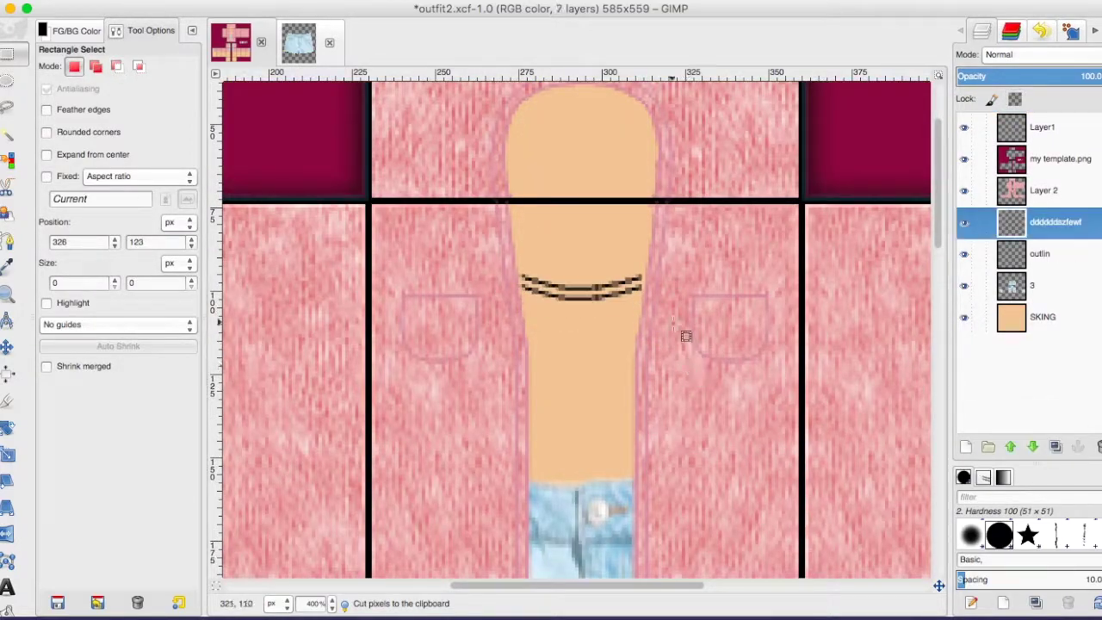
pyautogui.press('p')
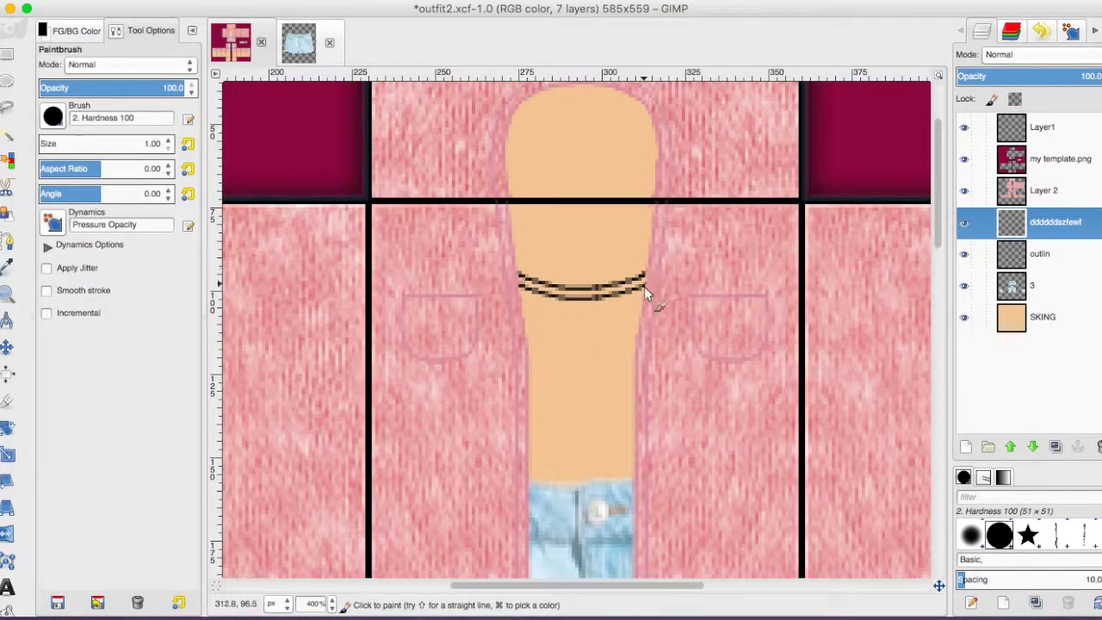
# Step: Create a transparent 585 × 559 px layer named daaaaa below the neckline layer
pyautogui.press('r')
pyautogui.rightClick(1016, 222)
pyautogui.click(947, 9)
pyautogui.write('daaaaa')
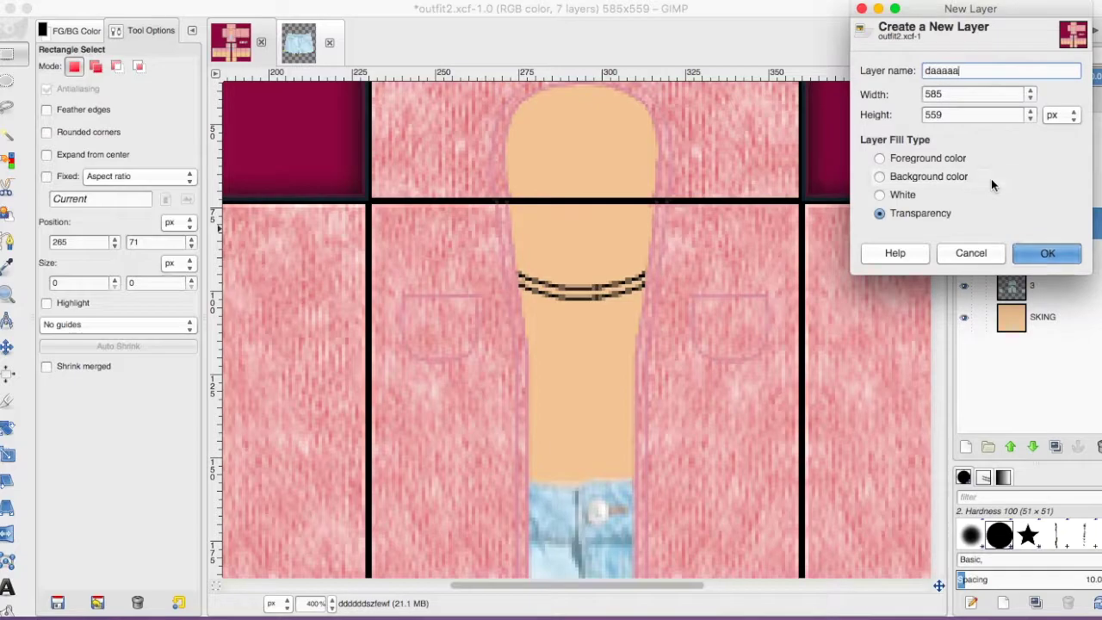
pyautogui.press('Return')
# Step: Select the front opening between the neckline and shorts and fill the selection with the lined.png pattern
pyautogui.scroll(-3, 672, 285)
pyautogui.rightClick(672, 285)
pyautogui.press('Escape')
pyautogui.scroll(1, 430, 302)
pyautogui.moveTo(493, 183); pyautogui.dragTo(705, 363)
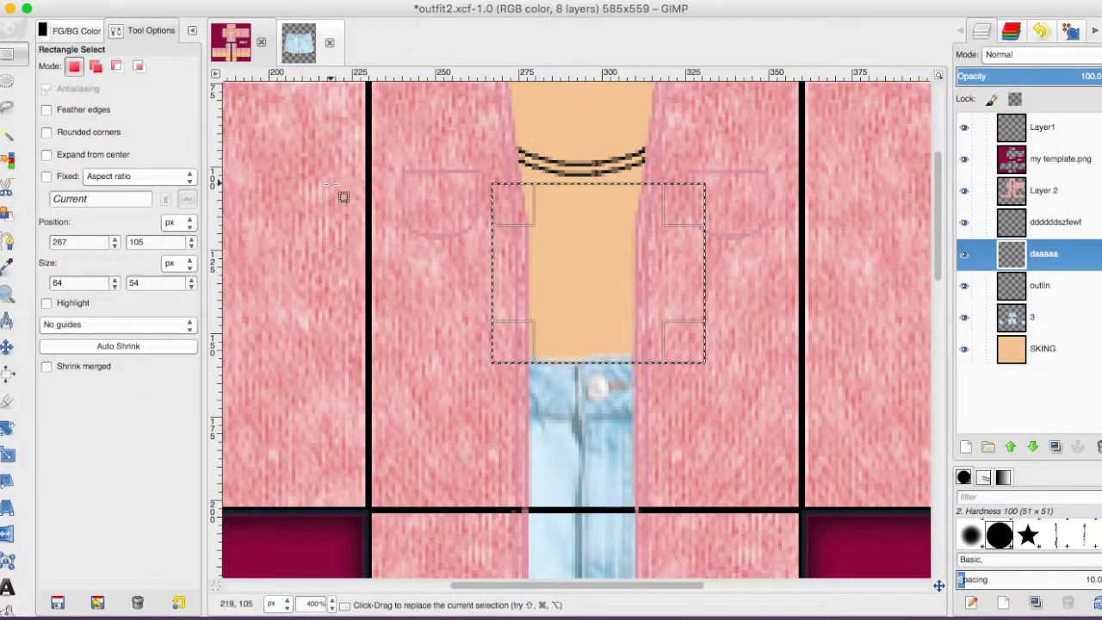
pyautogui.hotkey('shift', 'b')
pyautogui.click(62, 178)
pyautogui.click(129, 259)
pyautogui.click(54, 218)
pyautogui.click(581, 295)
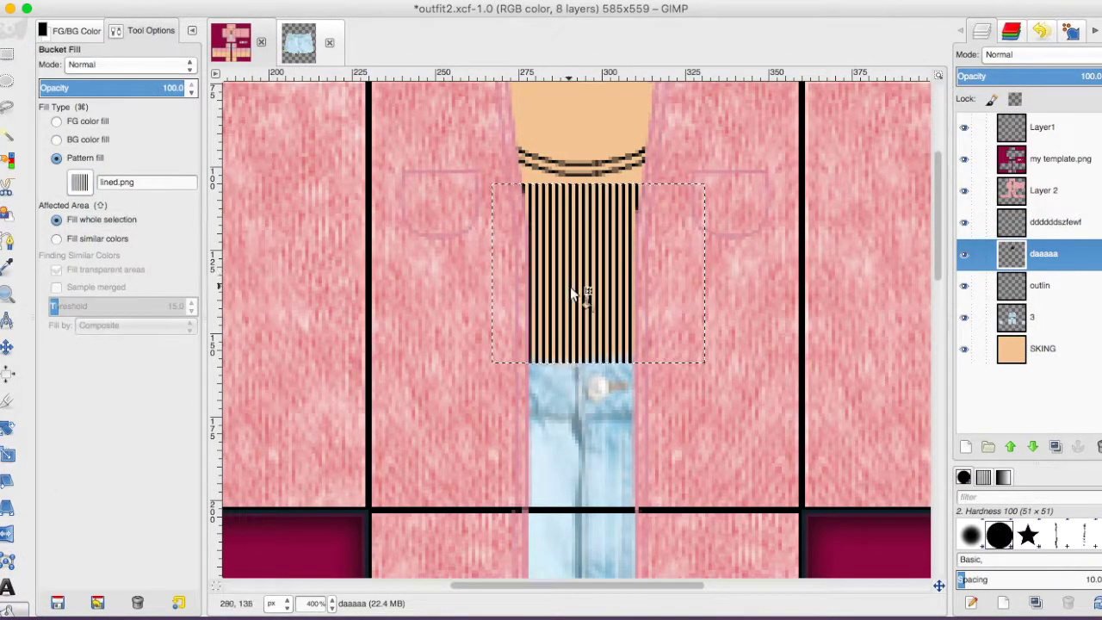
# Step: Rotate the stripes to run horizontally and move the daaaaa layer below layer 3
pyautogui.hotkey('shift', 'r')
pyautogui.moveTo(499, 273); pyautogui.dragTo(504, 80)
pyautogui.press('Return')
pyautogui.press('r')
pyautogui.click(729, 247)
pyautogui.hotkey('shift', 'pagedown')
pyautogui.hotkey('shift', 'pagedown')
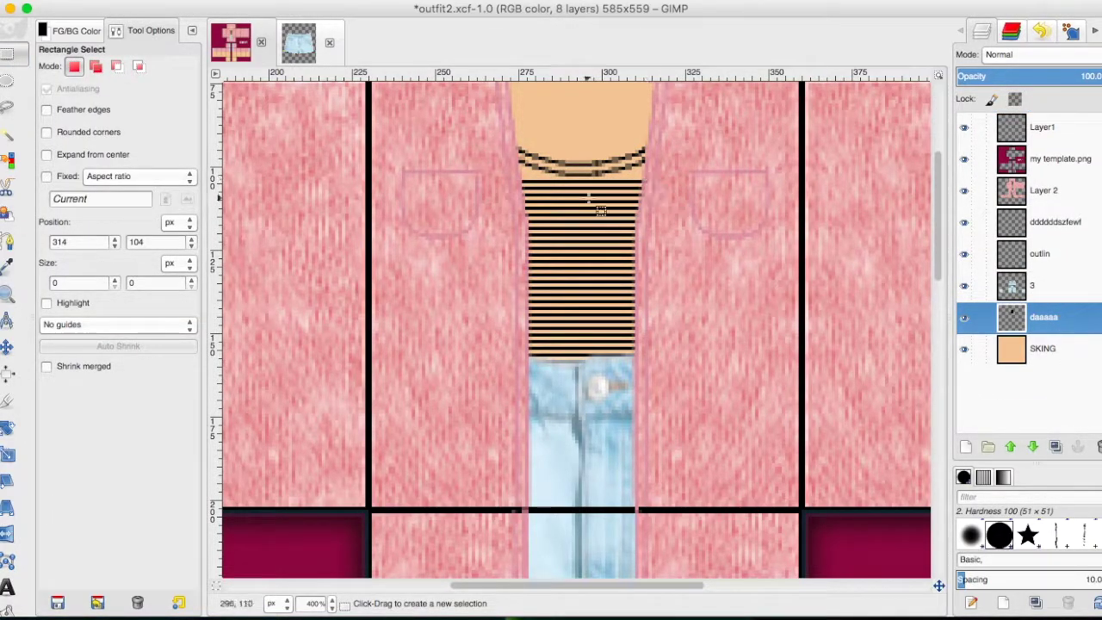
# Step: Add a new layer named lol and lower it in the layer stack
pyautogui.hotkey('shift', 'ctrl', 'n')
pyautogui.write('lol')
pyautogui.press('Return')
pyautogui.hotkey('shift', 'pagedown')
pyautogui.hotkey('shift', 'pagedown')
# Step: Select the shirt area from the neckline down to the shorts and fill it with dark red on layer lol
pyautogui.moveTo(487, 147)
pyautogui.mouseDown()
pyautogui.moveTo(726, 387)
pyautogui.moveTo(712, 376)
pyautogui.mouseUp()
pyautogui.click(86, 30)
pyautogui.click(93, 141)
pyautogui.hotkey('shift', 'b')
pyautogui.click(582, 259)
pyautogui.press('r')
pyautogui.click(801, 271)
# Step: Move layer lol beneath the stripes and erase its red above the upper neckline curve
pyautogui.moveTo(1047, 288)
pyautogui.mouseDown()
pyautogui.moveTo(1061, 219)
pyautogui.moveTo(1049, 355)
pyautogui.mouseUp()
pyautogui.click(1046, 317)
pyautogui.hotkey('shift', 'e')
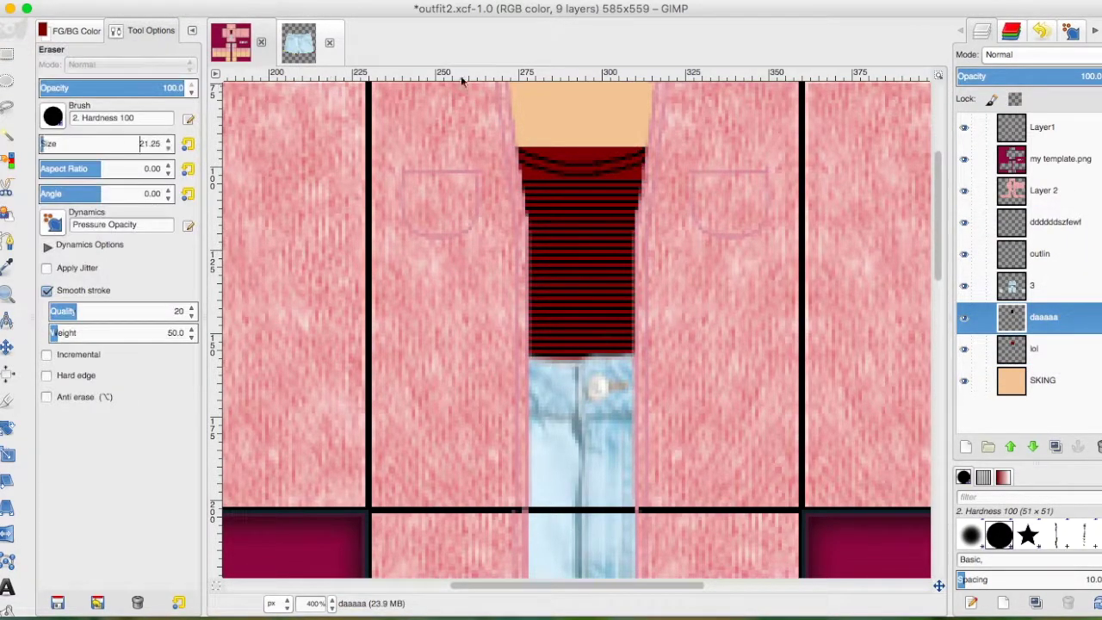
pyautogui.press('pagedown')
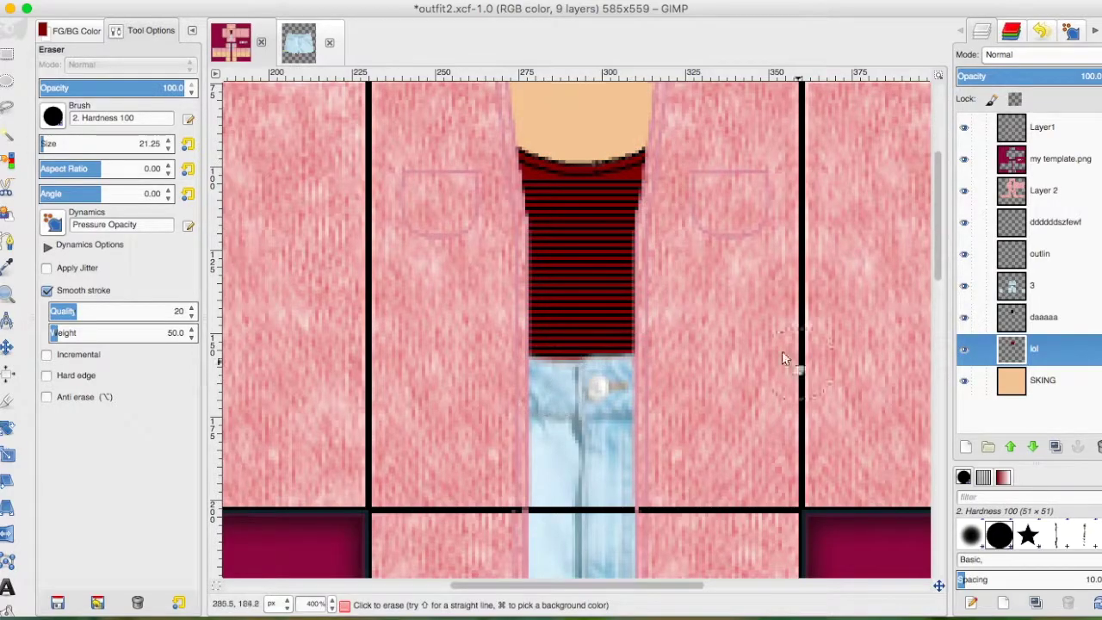
# Step: Delete the striped daaaaa layer
pyautogui.press('Delete')
pyautogui.scroll(3, 590, 345)
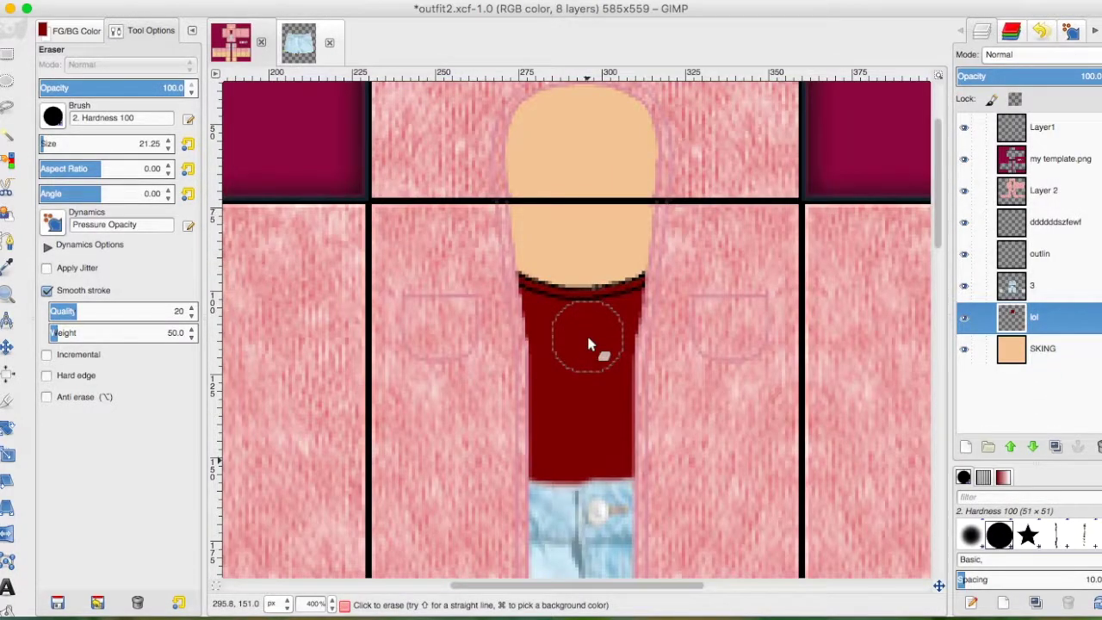
# Step: Try adding the text "despacit" across the red shirt in 18 px Sans
pyautogui.click(7, 588)
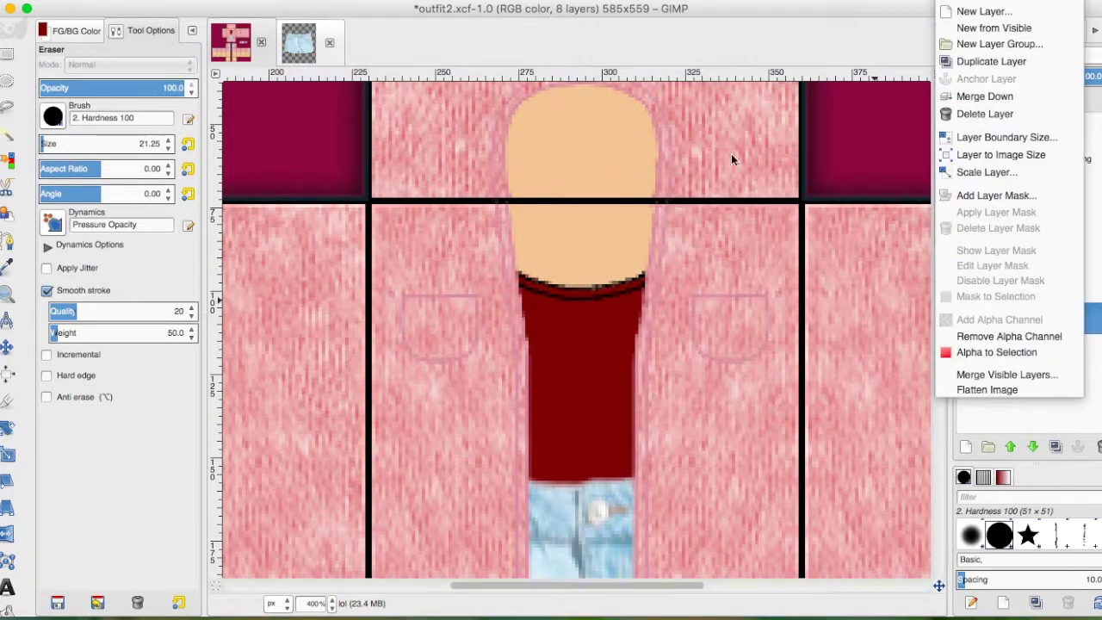
pyautogui.moveTo(479, 323); pyautogui.dragTo(731, 430)
pyautogui.click(726, 300)
pyautogui.click(844, 406)
pyautogui.write('spacit')
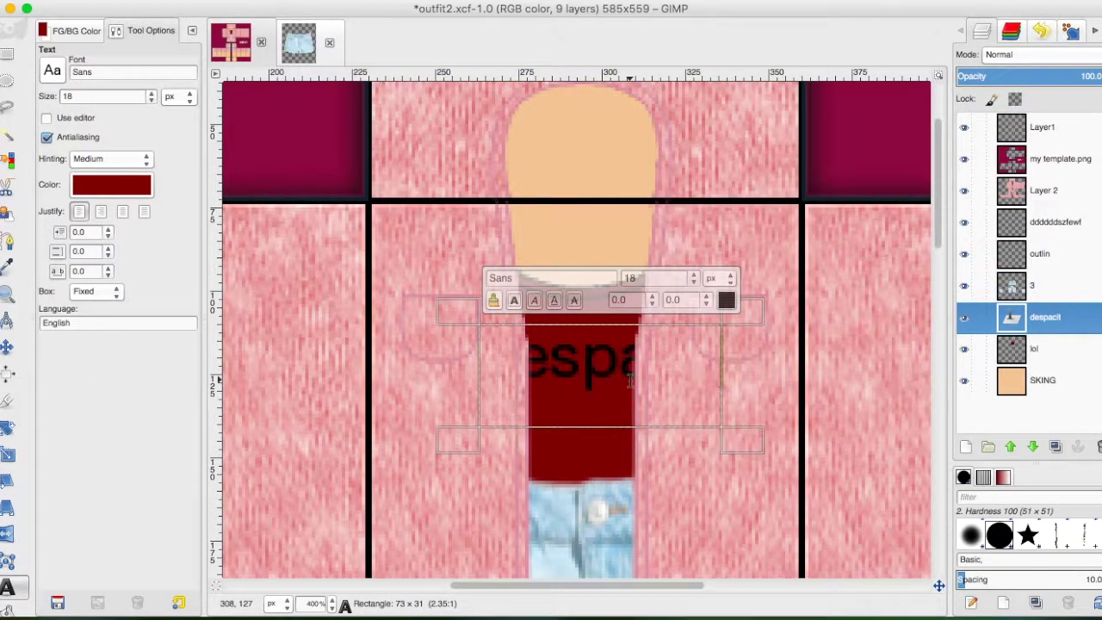
pyautogui.hotkey('ctrl', 'z')
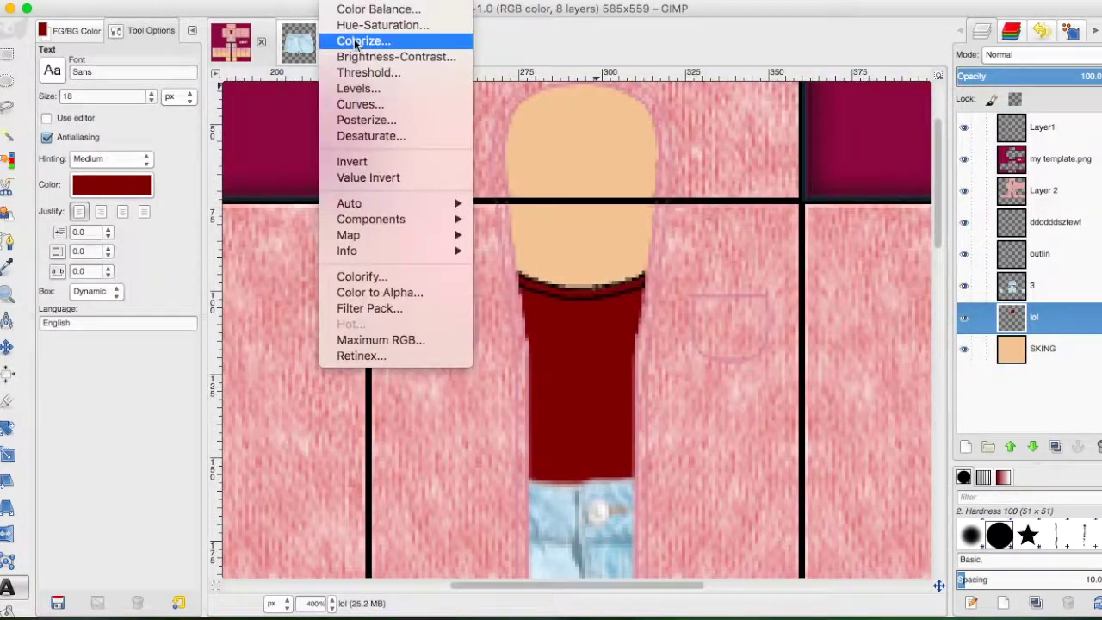
# Step: Colorize the dark red shirt on layer lol to near-white
pyautogui.click(364, 41)
pyautogui.moveTo(878, 128); pyautogui.dragTo(788, 128)
pyautogui.moveTo(879, 149); pyautogui.dragTo(961, 152)
pyautogui.scroll(-3, 776, 314)
pyautogui.scroll(3, 776, 315)
pyautogui.click(985, 202)
# Step: Compare with the hmprod.jpeg reference photo and colorize the Layer1 cardigan outlines to a muted rose
pyautogui.press('super+Tab')
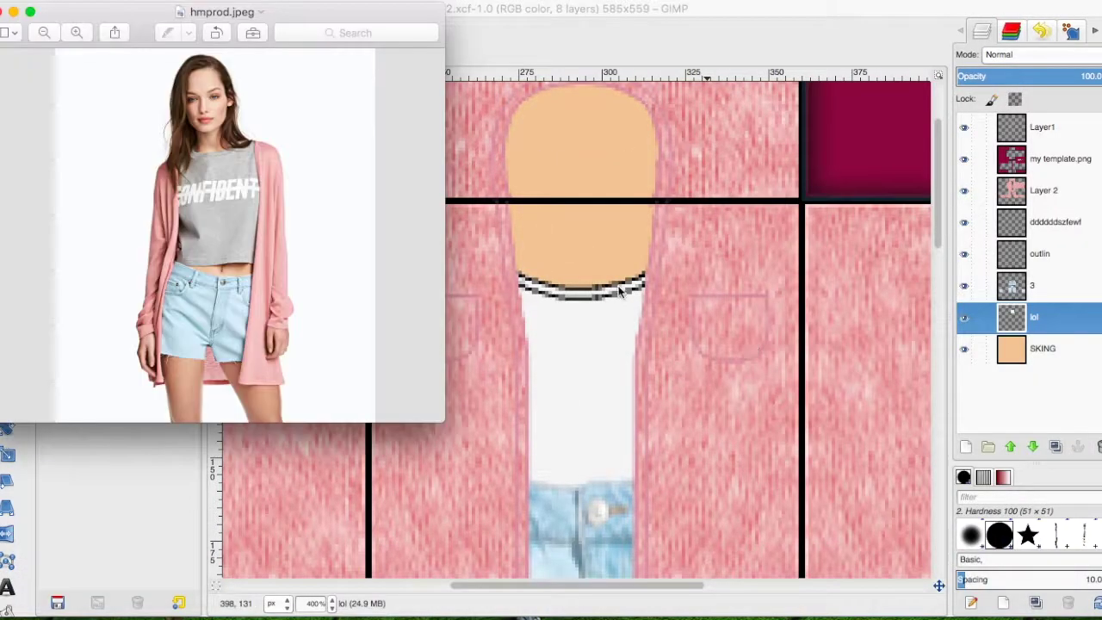
pyautogui.click(1042, 127)
pyautogui.click(365, 42)
pyautogui.moveTo(878, 107); pyautogui.dragTo(969, 108)
pyautogui.moveTo(878, 127); pyautogui.dragTo(854, 127)
pyautogui.click(985, 199)
pyautogui.click(1054, 253)
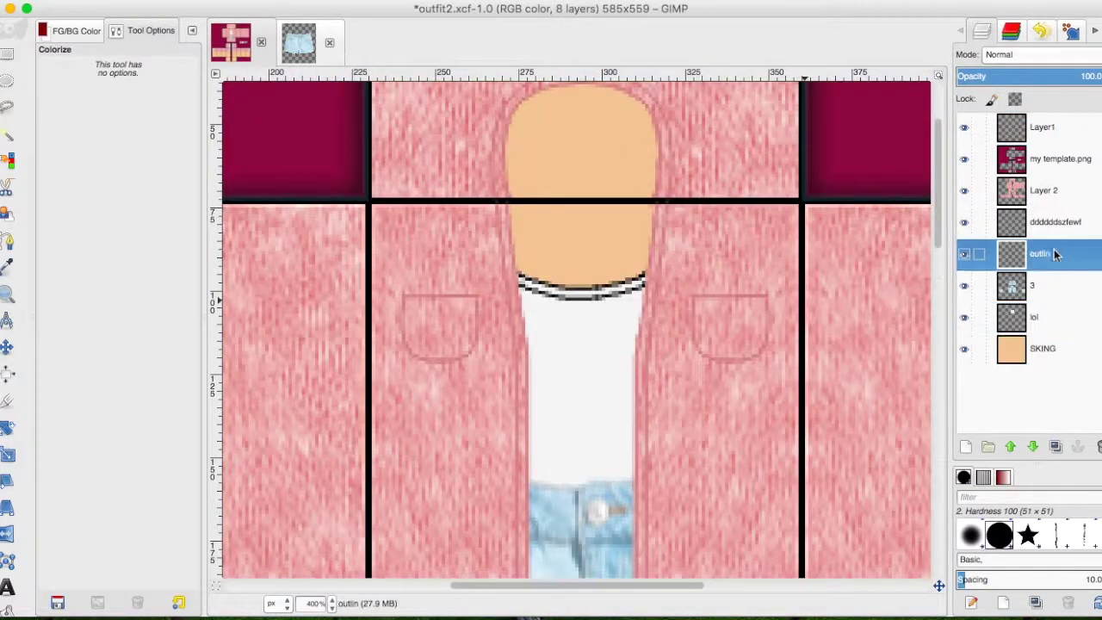
# Step: Recolor the shirt's neckline outlines on layer ddddddszfewf from black to light grey
pyautogui.scroll(-5, 577, 327)
pyautogui.click(1054, 221)
pyautogui.scroll(6, 577, 327)
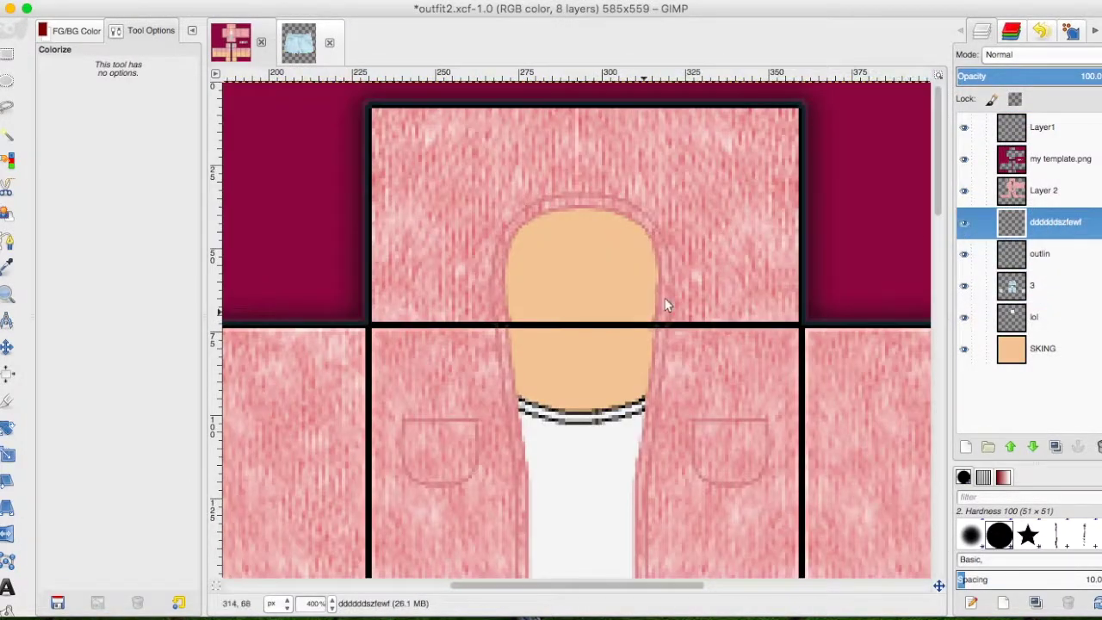
pyautogui.moveTo(879, 147); pyautogui.dragTo(885, 148)
pyautogui.click(985, 199)
pyautogui.scroll(-5, 775, 283)
pyautogui.scroll(4, 775, 283)
# Step: Create a new layer named "shadows sw" above ddddddszfewf and activate the Paintbrush for black strokes
pyautogui.rightClick(775, 283)
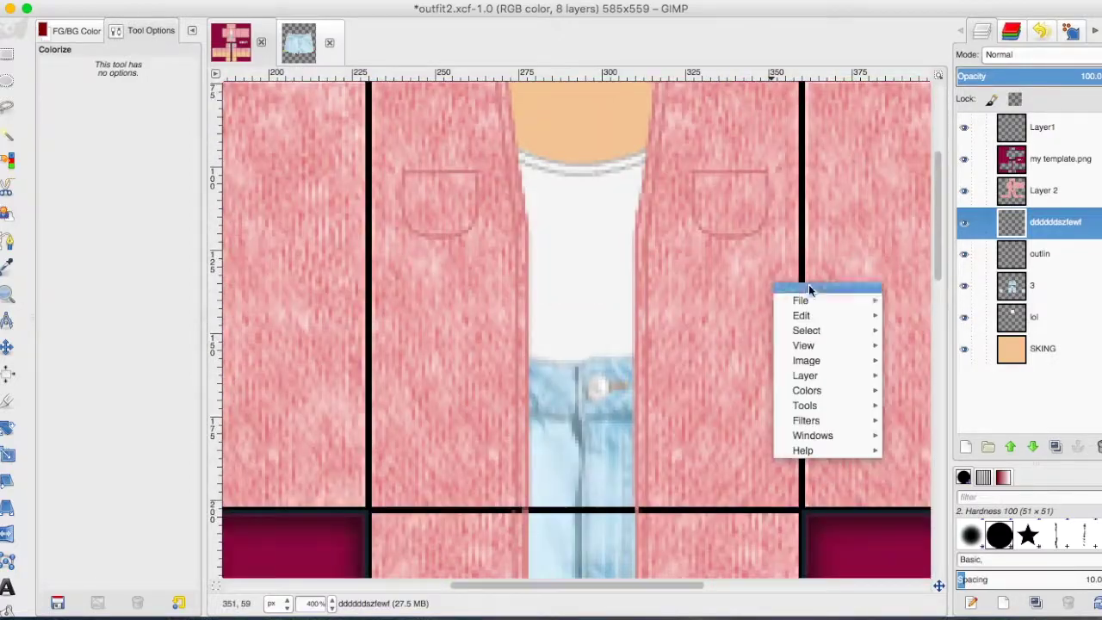
pyautogui.click(921, 379)
pyautogui.write('shadows sw')
pyautogui.press('Return')
pyautogui.press('p')
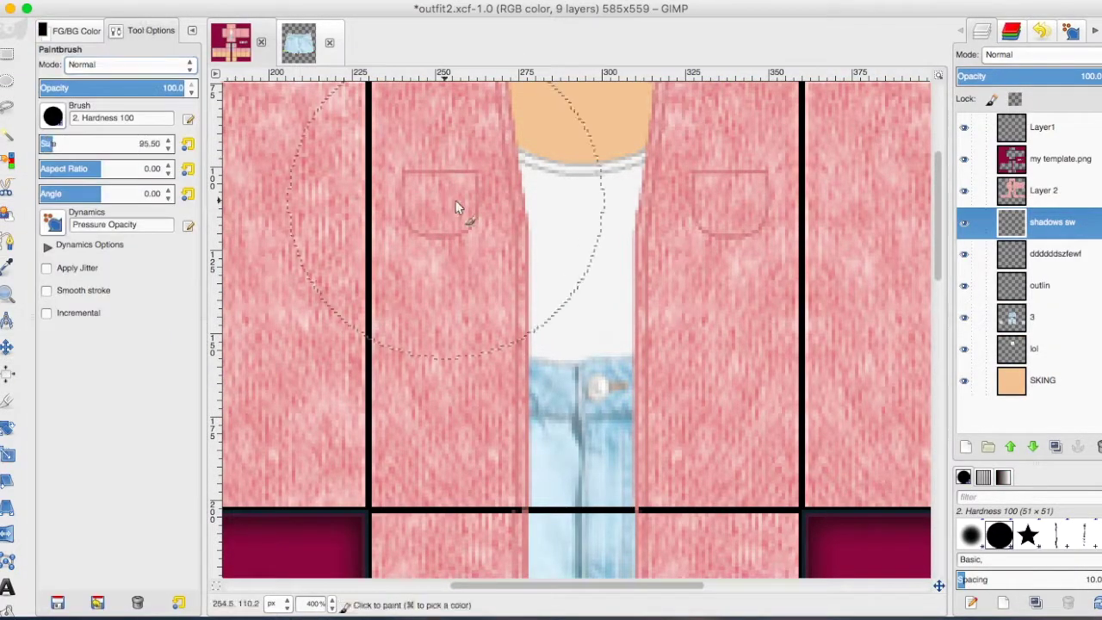
# Step: Paint a size 7 black shadow around the cardigan's neck opening and down its left front edge
pyautogui.scroll(2, 160, 142)
pyautogui.scroll(3, 551, 173)
pyautogui.moveTo(515, 207); pyautogui.dragTo(558, 99)
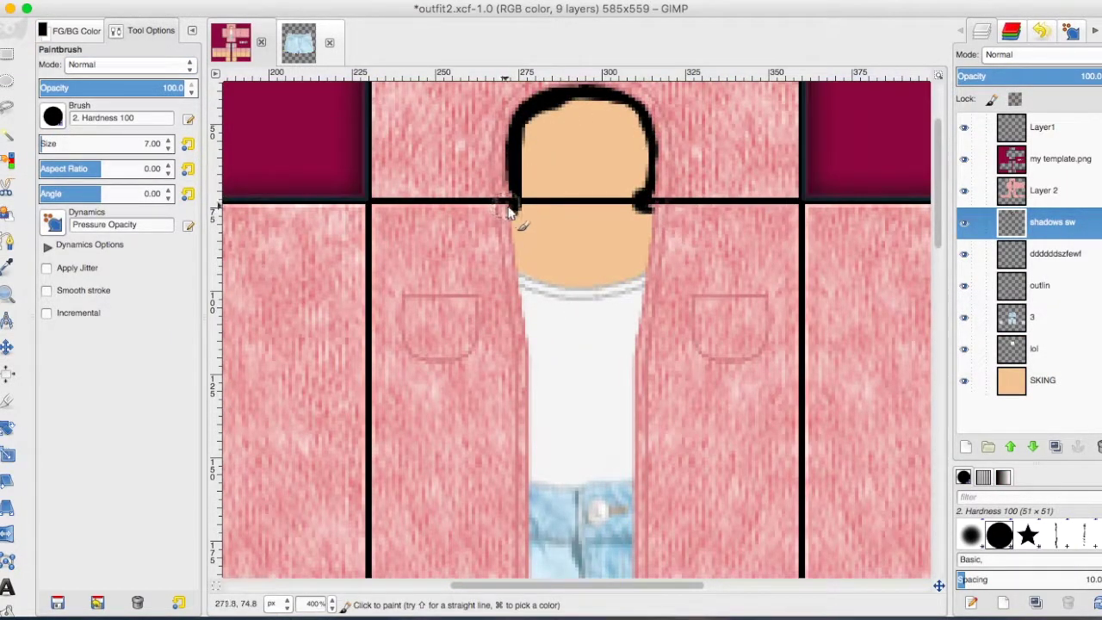
pyautogui.moveTo(510, 215); pyautogui.dragTo(525, 323)
# Step: Try extending the black shadow strokes down the cardigan's front edge past the shorts
pyautogui.scroll(-5, 525, 323)
pyautogui.moveTo(534, 514); pyautogui.dragTo(527, 351)
pyautogui.scroll(-8, 639, 435)
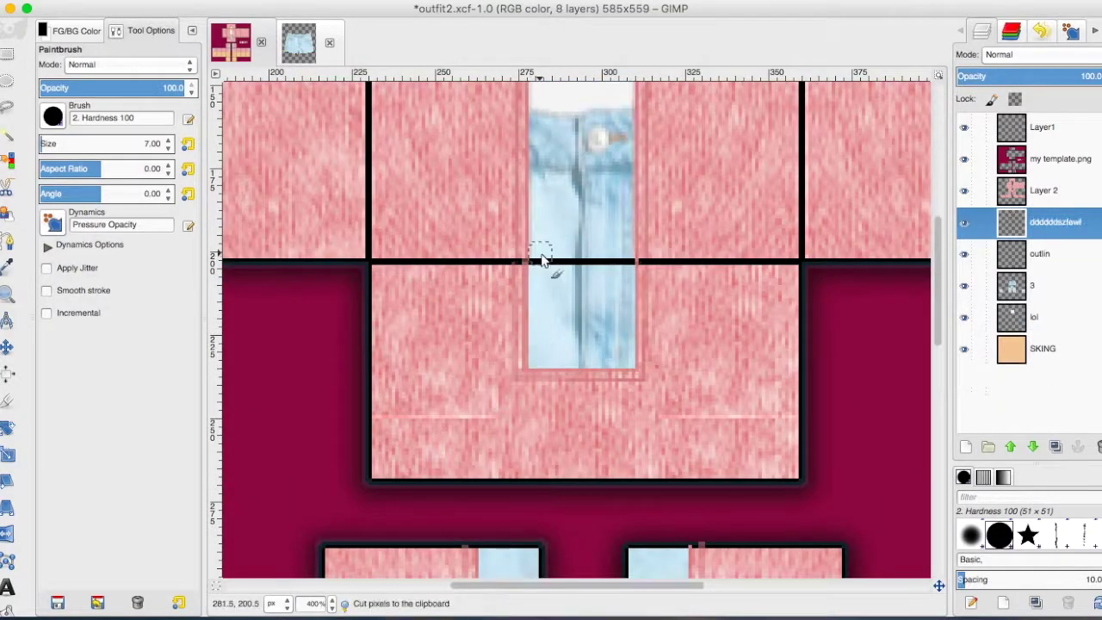
pyautogui.scroll(12, 595, 374)
pyautogui.hscroll(5, 594, 374)
pyautogui.click(961, 76)
pyautogui.hotkey('ctrl', 'z')
pyautogui.hotkey('ctrl', 'z')
pyautogui.hotkey('ctrl', 'z')
pyautogui.hotkey('ctrl', 'z')
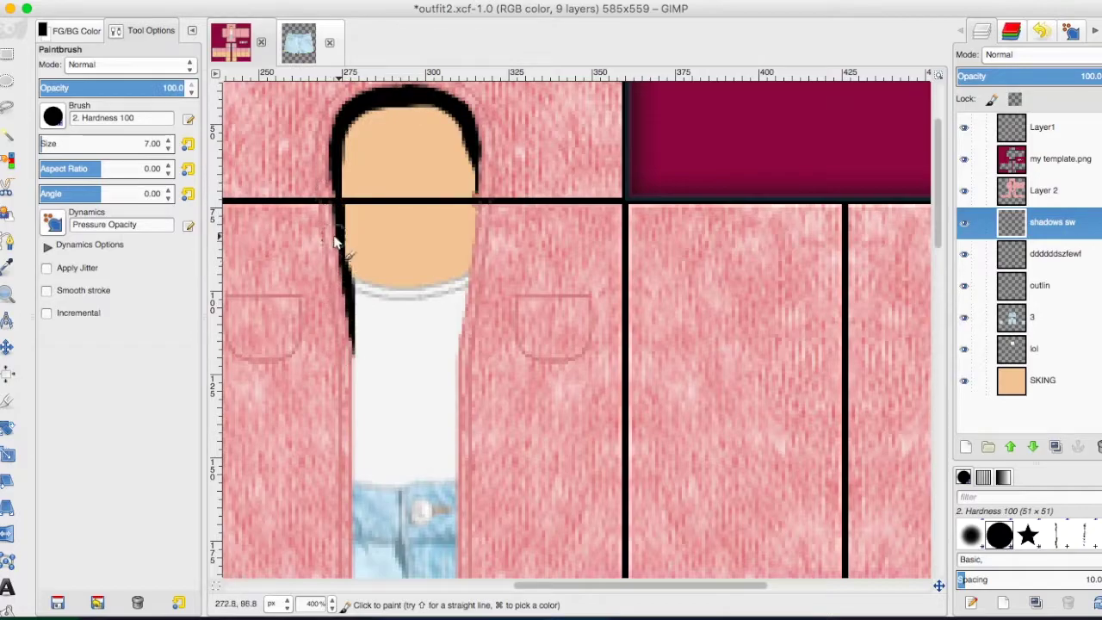
# Step: Continue the black shadow down the cardigan's left front edge to the torso's lower seam
pyautogui.scroll(-9, 336, 241)
pyautogui.hotkey('ctrl', 'y')
pyautogui.scroll(9, 465, 334)
pyautogui.scroll(-5, 488, 227)
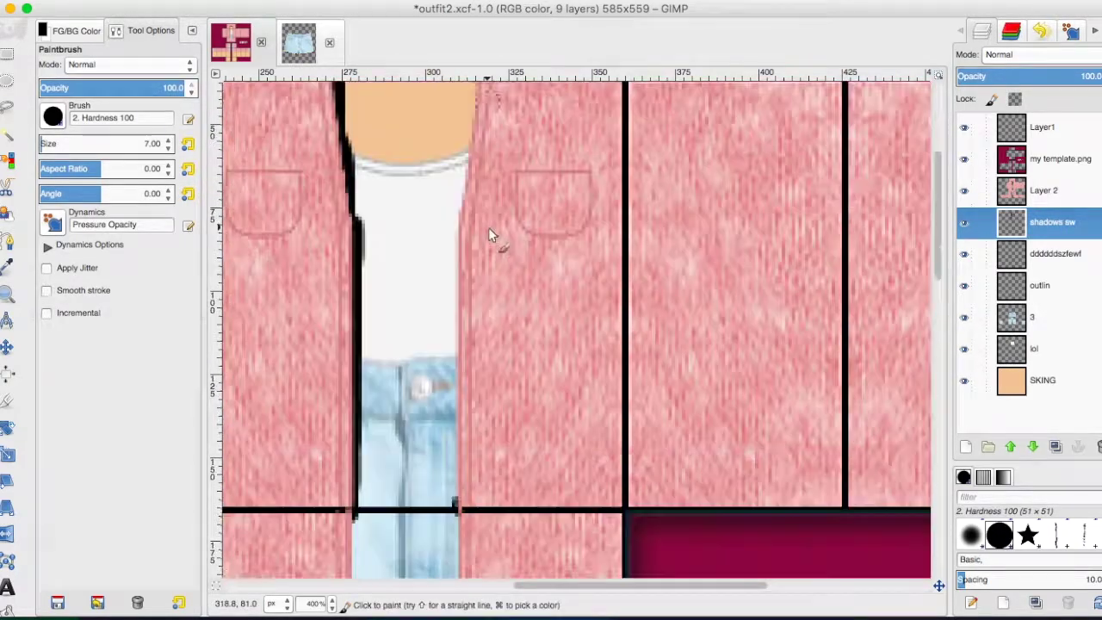
# Step: Copy the left front-edge shadow and place a mirrored copy along the cardigan's right front edge
pyautogui.press('r')
pyautogui.scroll(5, 489, 227)
pyautogui.scroll(-7, 488, 227)
pyautogui.hotkey('ctrl', 'c')
pyautogui.hotkey('ctrl', 'v')
pyautogui.hotkey('ctrl', 'h')
# Step: Paint the black shadow around the lower end of the cardigan opening, below the torso seam
pyautogui.press('p')
pyautogui.scroll(-3, 388, 539)
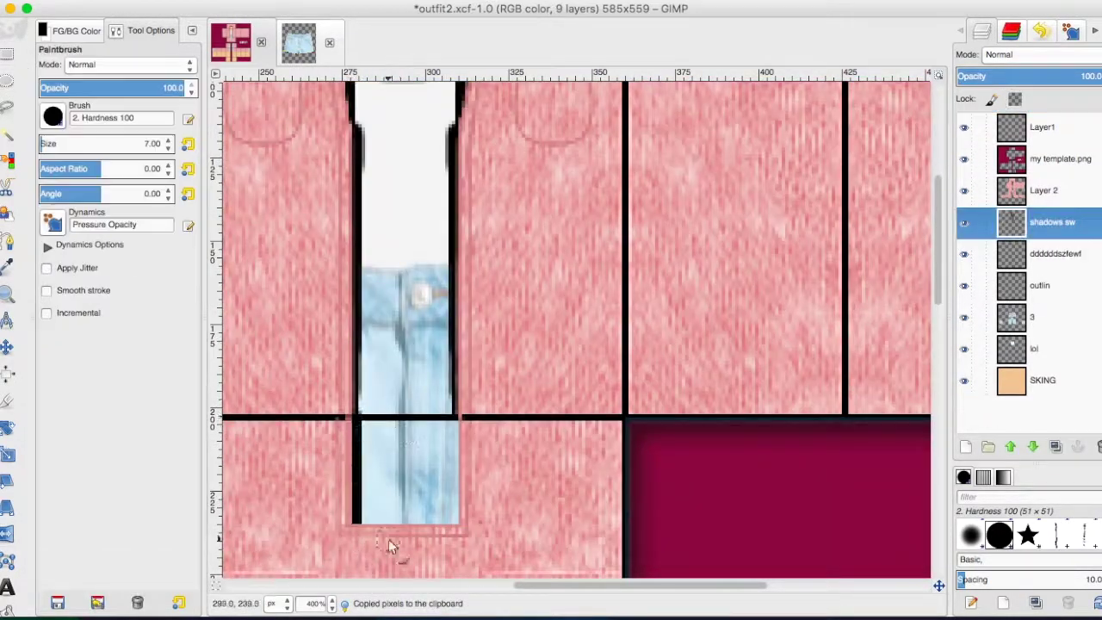
pyautogui.moveTo(349, 438)
pyautogui.mouseDown()
pyautogui.moveTo(417, 522)
pyautogui.moveTo(449, 517)
pyautogui.mouseUp()
# Step: Paint a black shadow along the cardigan's front edge and hem across the left leg panels
pyautogui.scroll(-3, 457, 515)
pyautogui.scroll(-2, 471, 383)
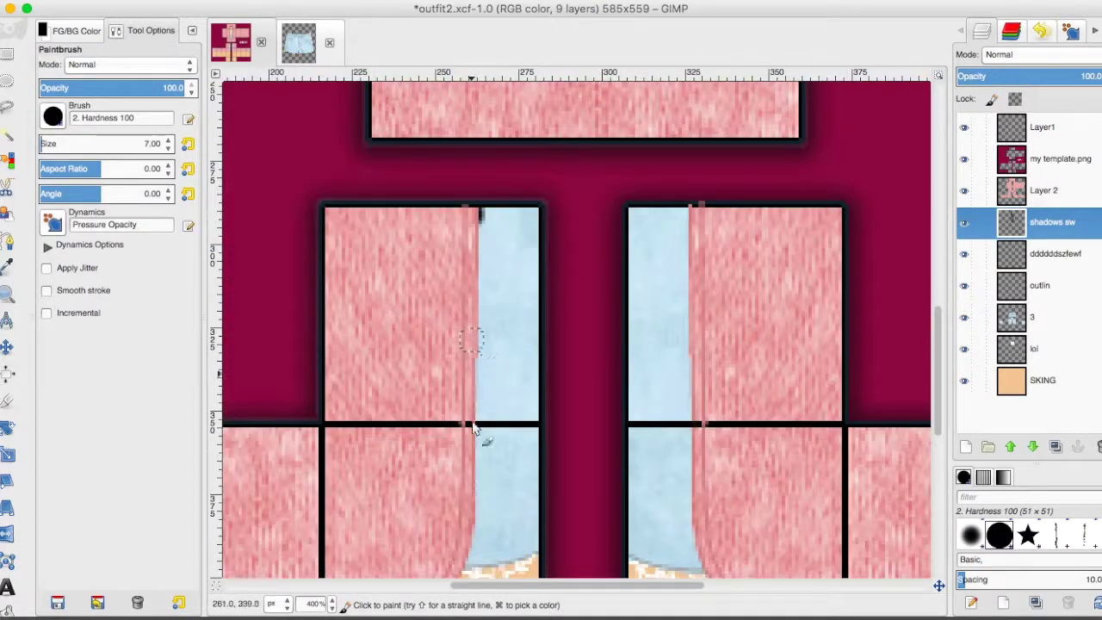
pyautogui.scroll(2, 473, 366)
pyautogui.scroll(-2, 416, 495)
pyautogui.scroll(2, 505, 499)
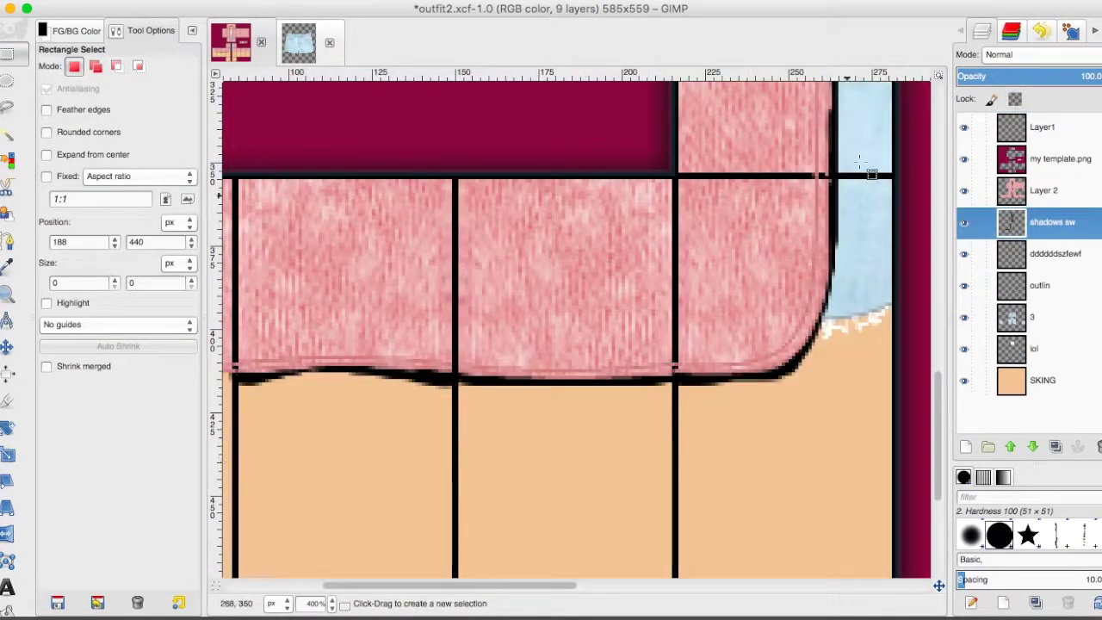
# Step: Place a mirrored copy of the leg shadow on the right leg and lower the opacity of layer shadows sw
pyautogui.hotkey('ctrl', 'c')
pyautogui.hotkey('ctrl', 'v')
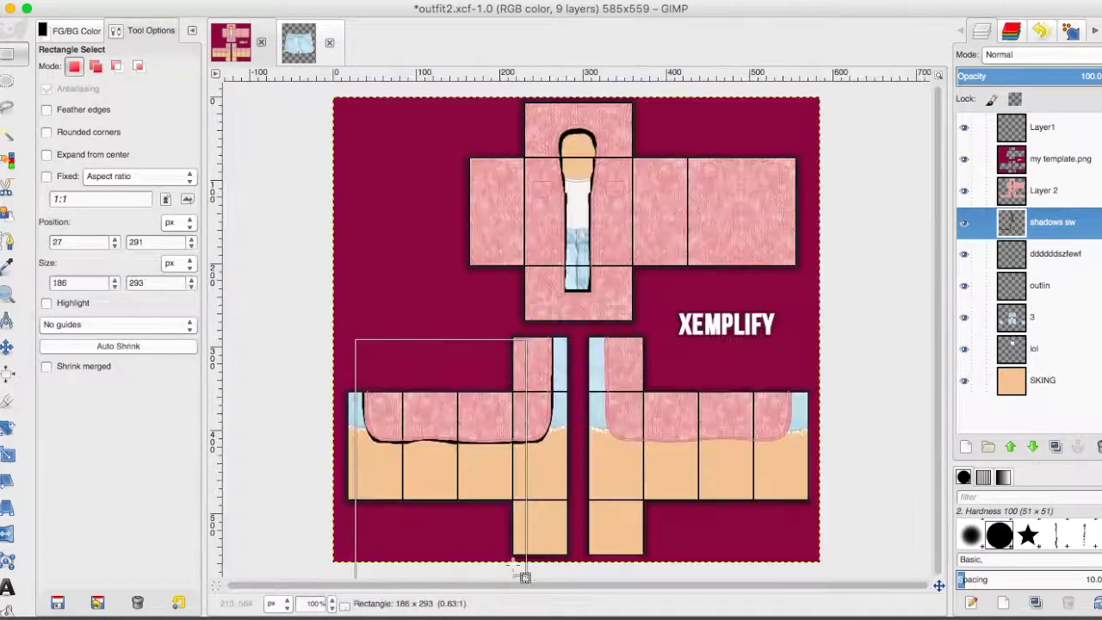
pyautogui.hotkey('ctrl', 'c')
pyautogui.hotkey('ctrl', 'v')
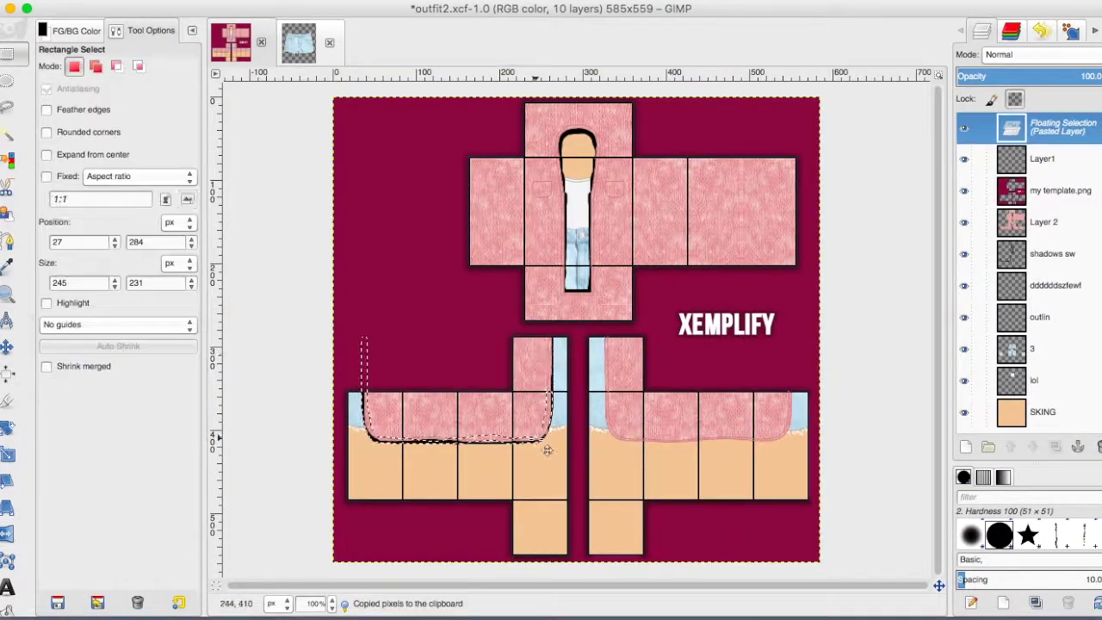
pyautogui.click(713, 487)
pyautogui.click(1005, 75)
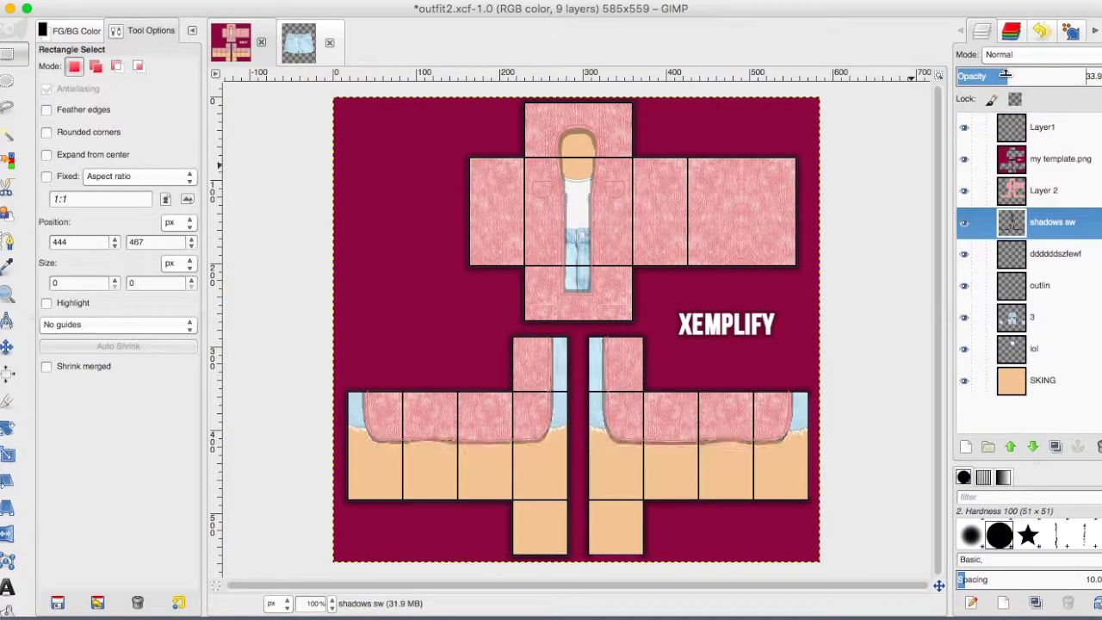
pyautogui.rightClick(963, 74)
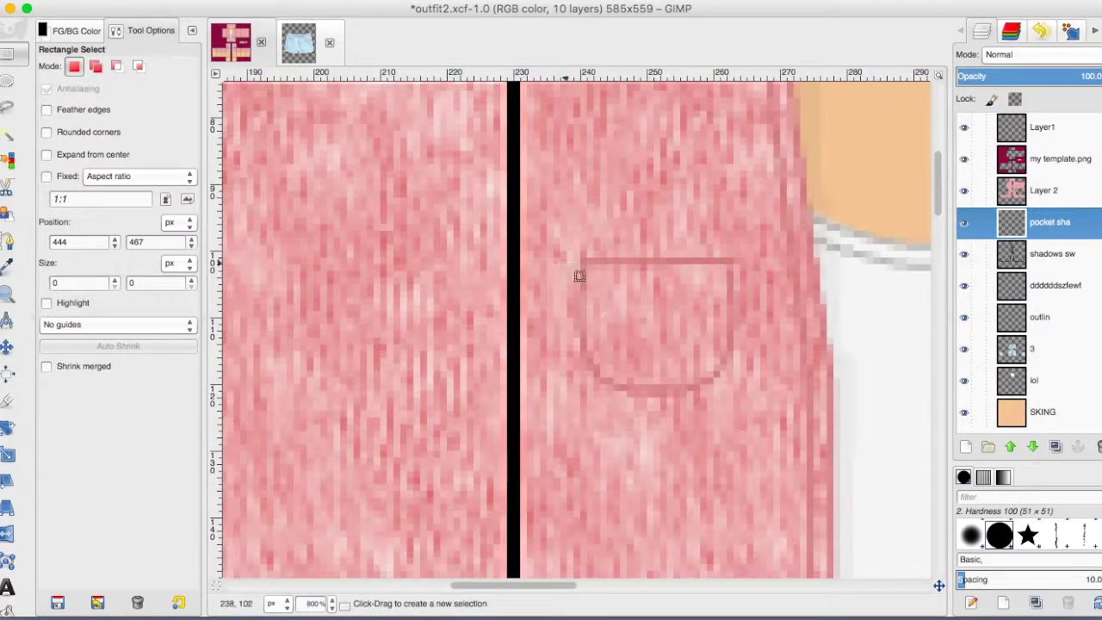
# Step: Create a layer named "pocket sha" and move it directly above Layer 2
pyautogui.press('p')
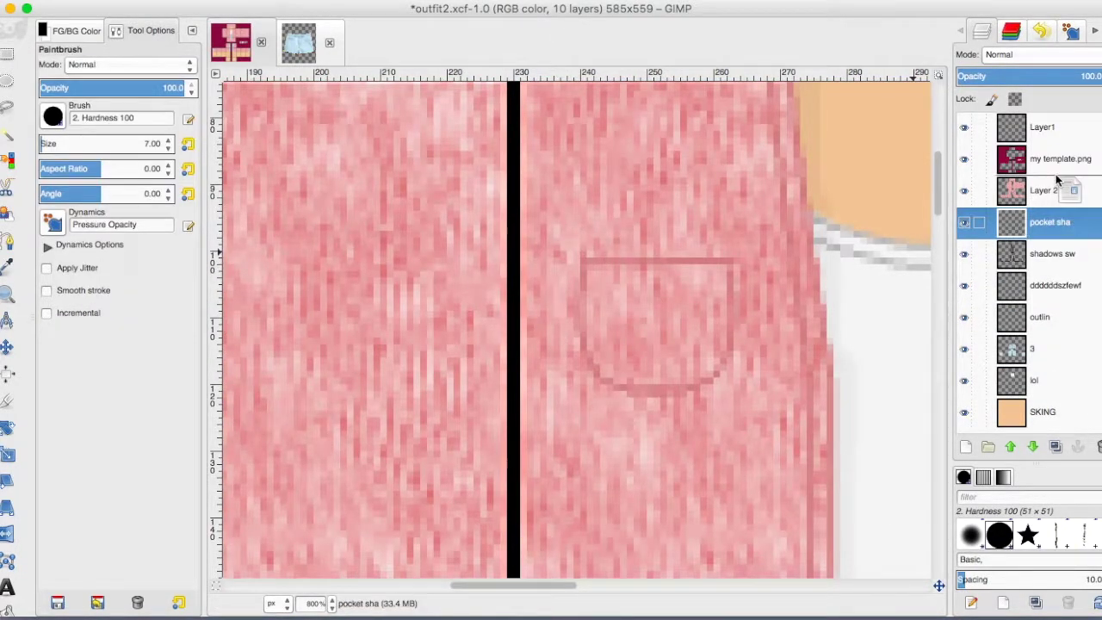
pyautogui.moveTo(1058, 179); pyautogui.dragTo(1058, 182)
# Step: Try painting a size 7 black shadow around the left pocket, thinned with the Eraser, at 3.4 layer opacity
pyautogui.moveTo(595, 272)
pyautogui.mouseDown()
pyautogui.moveTo(713, 296)
pyautogui.moveTo(594, 274)
pyautogui.mouseUp()
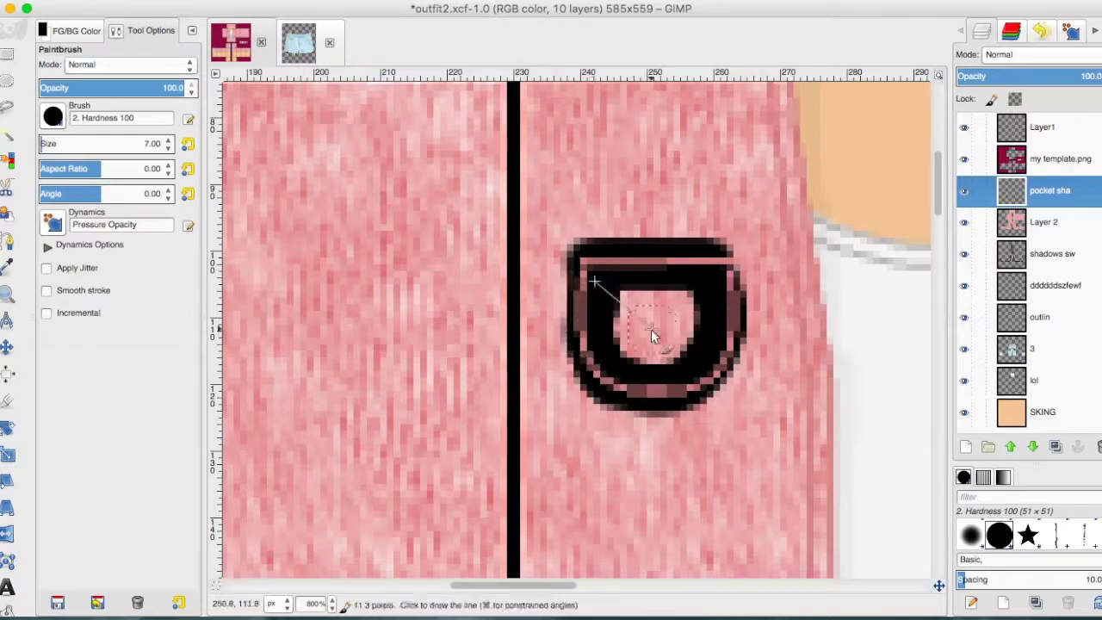
pyautogui.hotkey('shift', 'e')
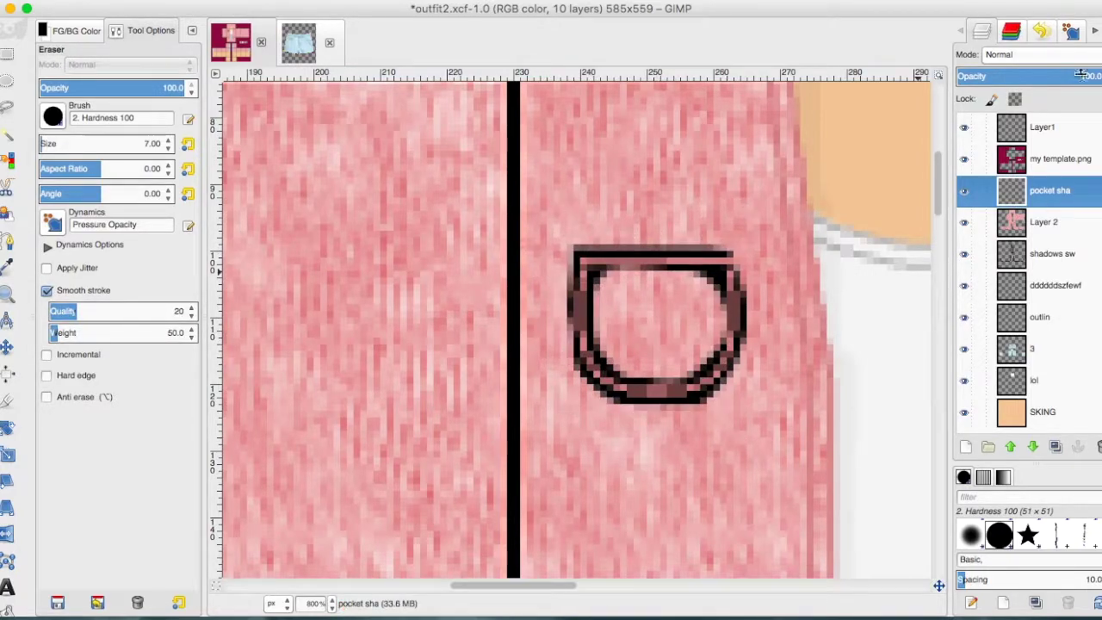
pyautogui.moveTo(1081, 75); pyautogui.dragTo(968, 74)
# Step: Try applying a Drop Shadow to a rectangular selection around the left pocket on Layer1
pyautogui.rightClick(1072, 193)
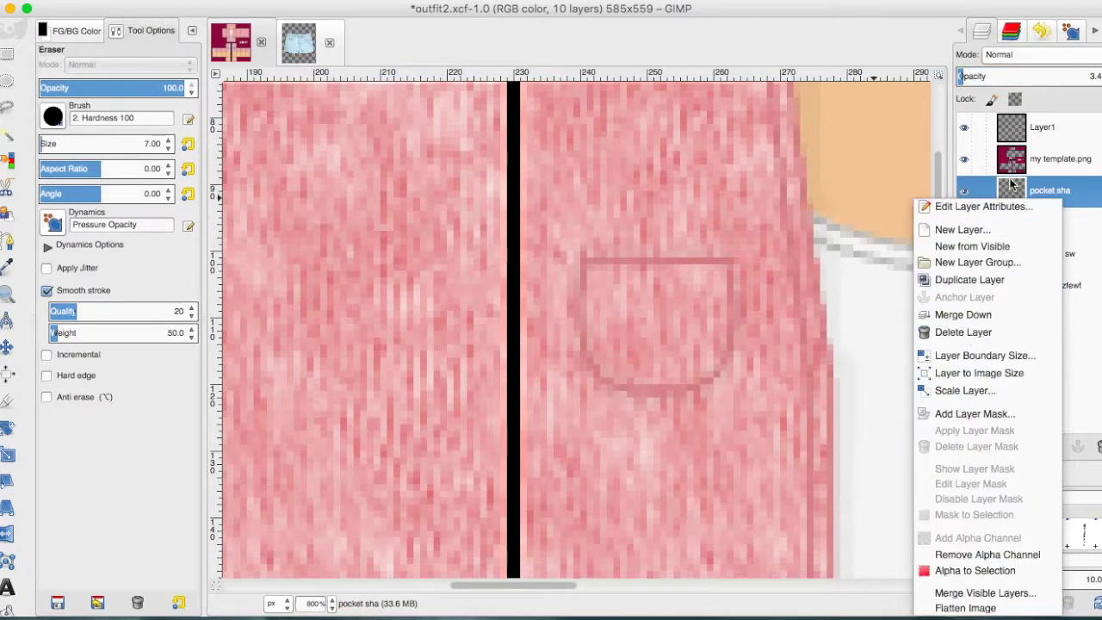
pyautogui.press('Escape')
pyautogui.press('r')
pyautogui.moveTo(554, 218); pyautogui.dragTo(800, 464)
pyautogui.rightClick(645, 327)
pyautogui.press('Escape')
pyautogui.click(1055, 137)
pyautogui.rightClick(570, 345)
pyautogui.click(741, 288)
pyautogui.click(355, 225)
pyautogui.click(393, 328)
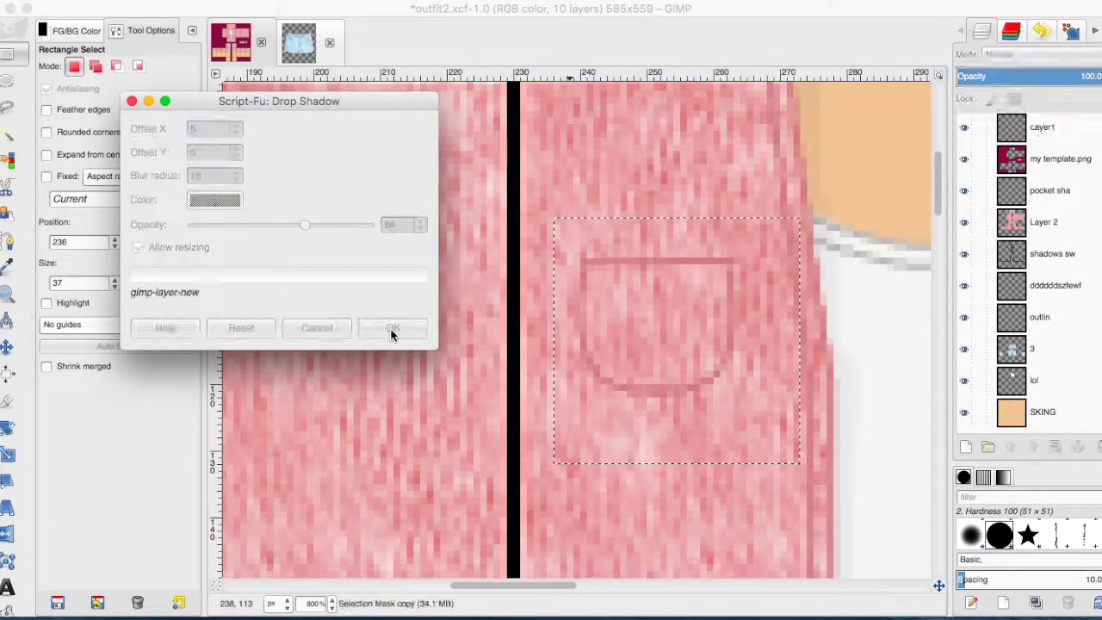
pyautogui.press('super+z')
# Step: Paint a thin black shadow just outside the left pocket outline on layer pocket sha with a 1.75 brush
pyautogui.hscroll(3, 732, 182)
pyautogui.press('p')
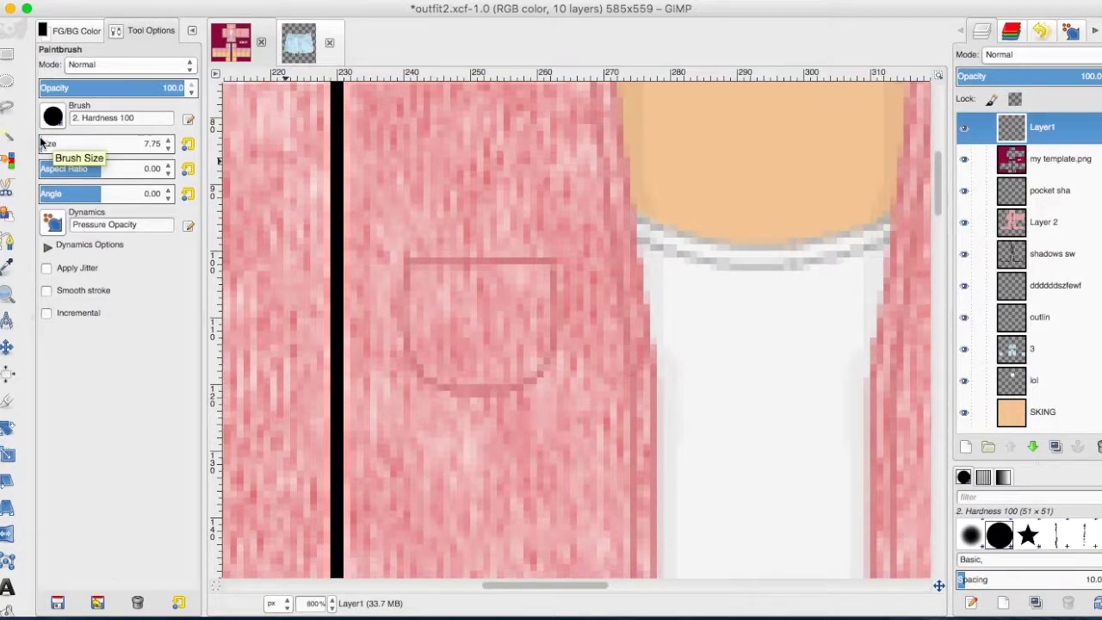
pyautogui.press('super+z')
pyautogui.moveTo(406, 337); pyautogui.dragTo(590, 295)
pyautogui.press('super+z')
pyautogui.press('pagedown')
pyautogui.press('pagedown')
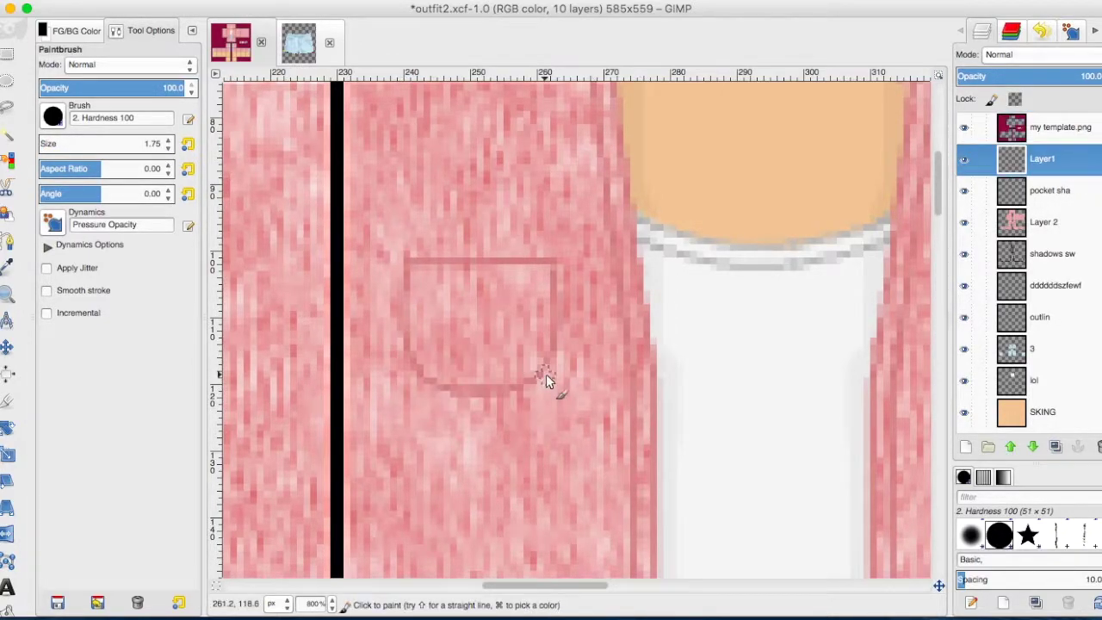
pyautogui.click(1055, 78)
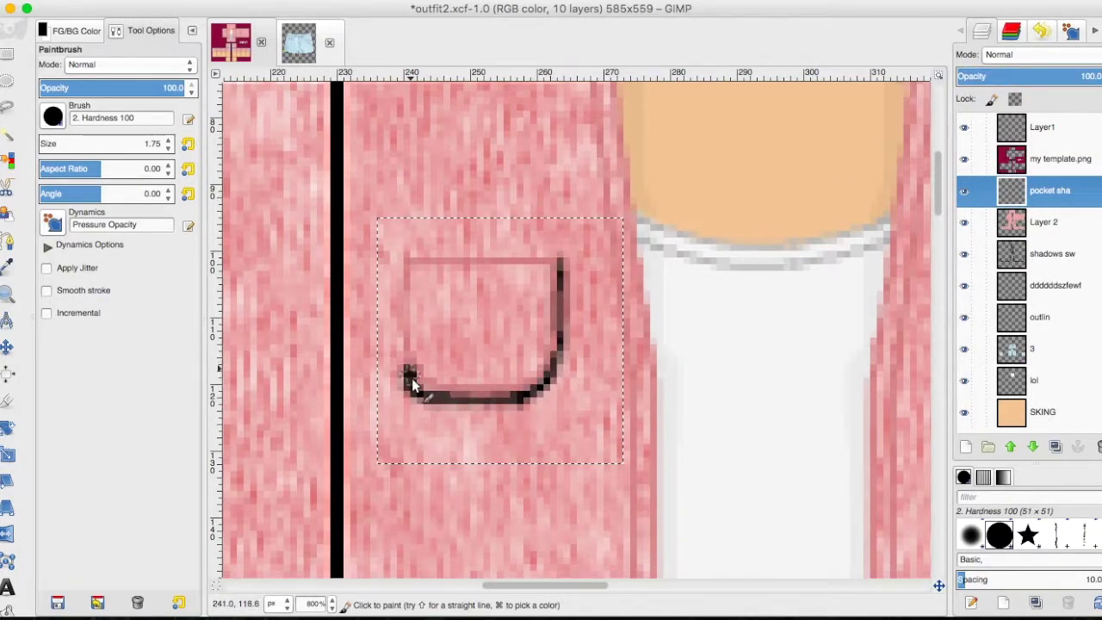
# Step: Copy the left pocket's shadow and anchor the copy around the right pocket
pyautogui.press('r')
pyautogui.press('super+c')
pyautogui.press('super+v')
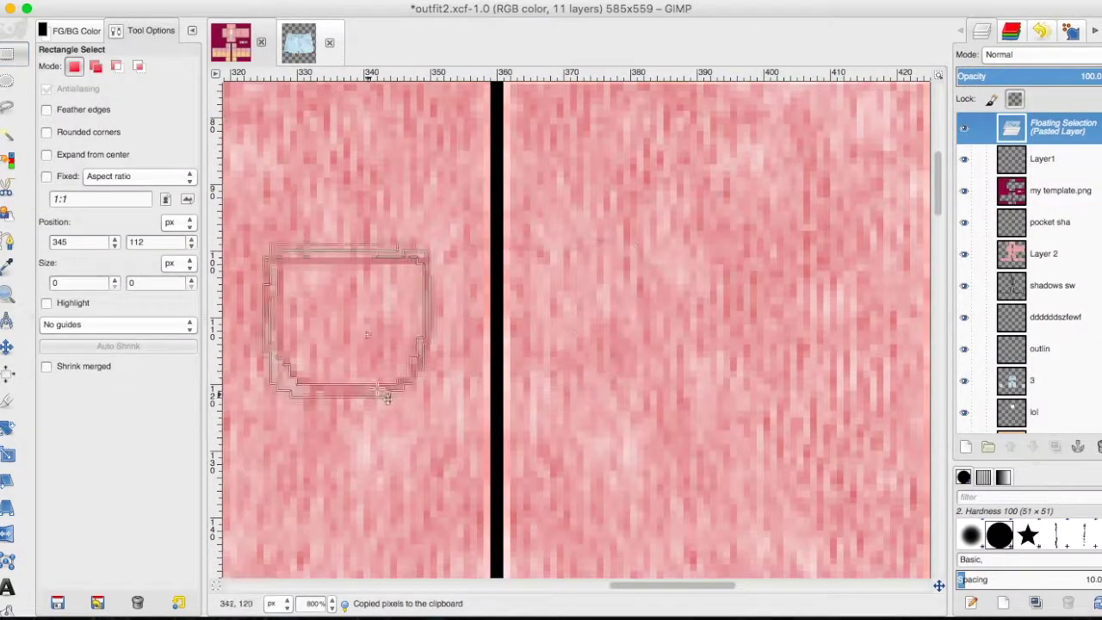
pyautogui.click(379, 439)
# Step: Name the shorts shadow layer "sha shorts" and place it directly above SKING
pyautogui.press('1')
pyautogui.doubleClick(1012, 190)
pyautogui.write('sha shorts')
pyautogui.press('Return')
# Step: Paint a black shadow under the frayed shorts hem on the left leg with a 7.75 brush
pyautogui.click(331, 603)
pyautogui.click(313, 474)
pyautogui.press('p')
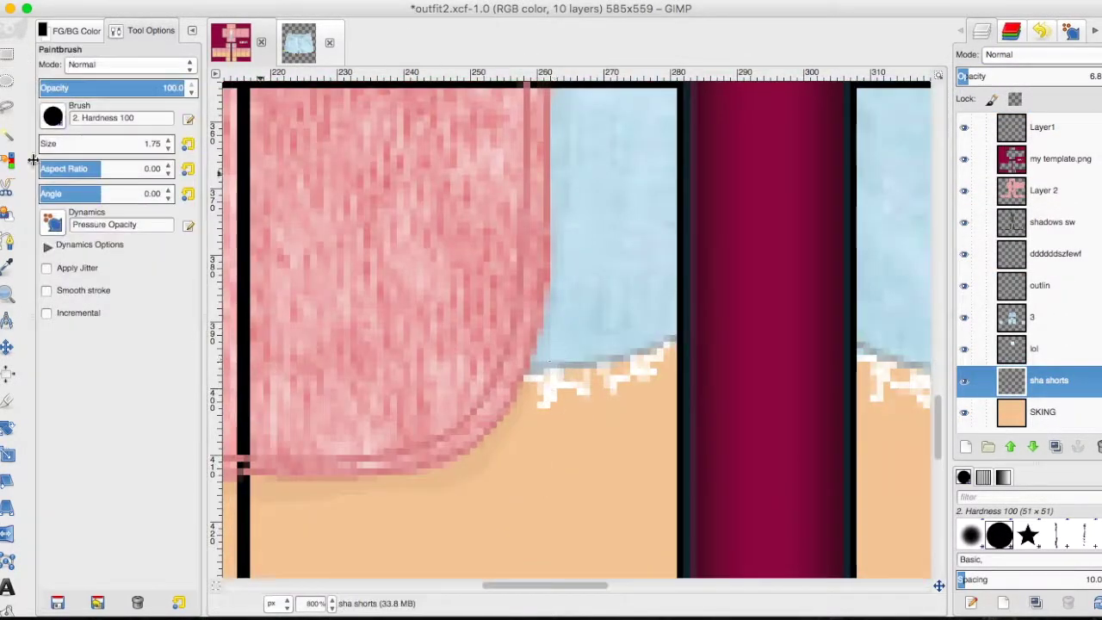
pyautogui.hscroll(10, 688, 379)
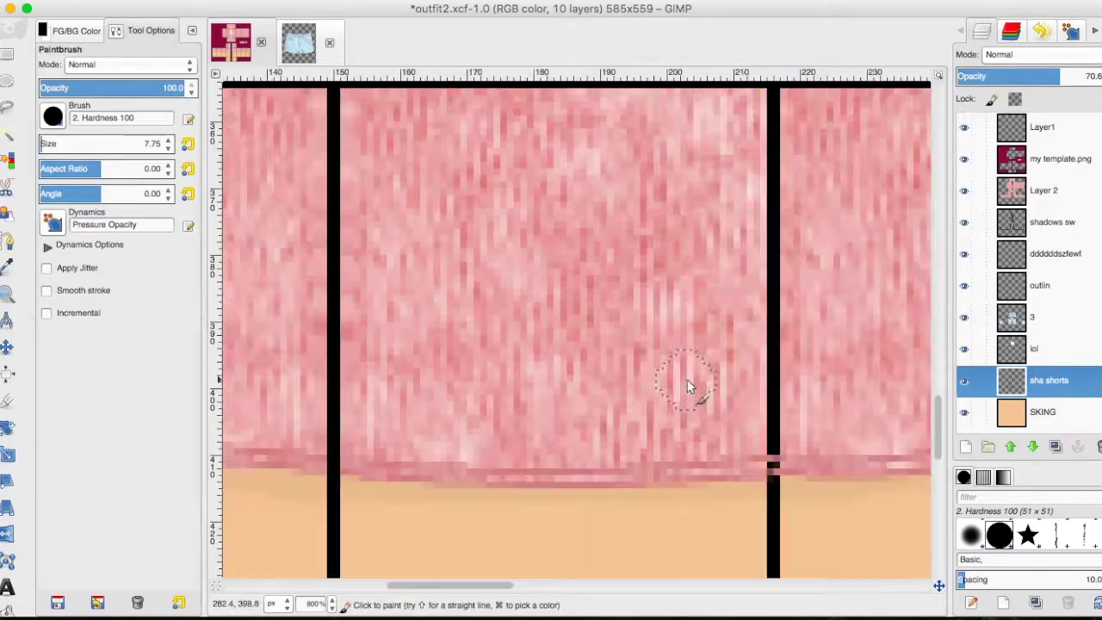
# Step: Place a mirrored copy of the hem shadow on the right leg and lower the sha shorts opacity to 10.7
pyautogui.press('1')
pyautogui.hotkey('ctrl', 'c')
pyautogui.hotkey('ctrl', 'v')
pyautogui.hotkey('shift', 'f')
pyautogui.click(564, 448)
pyautogui.press('r')
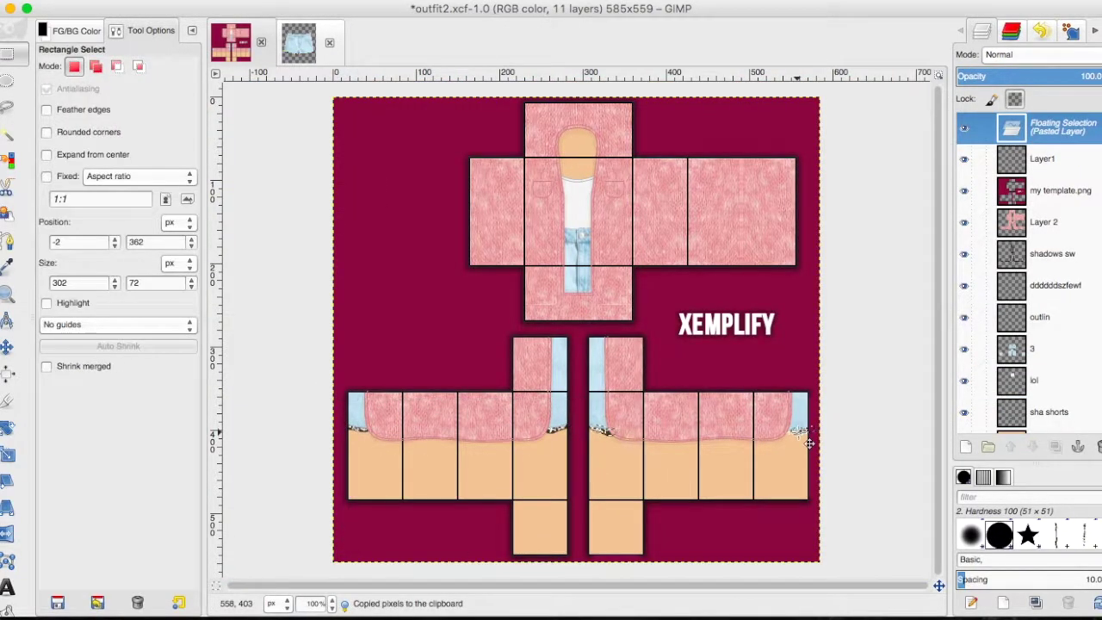
pyautogui.hotkey('ctrl', 'h')
# Step: Add a layer named "bleh" below layer 3 for a faint shadow above the shorts' waistband and lower its opacity
pyautogui.click(317, 478)
pyautogui.press('p')
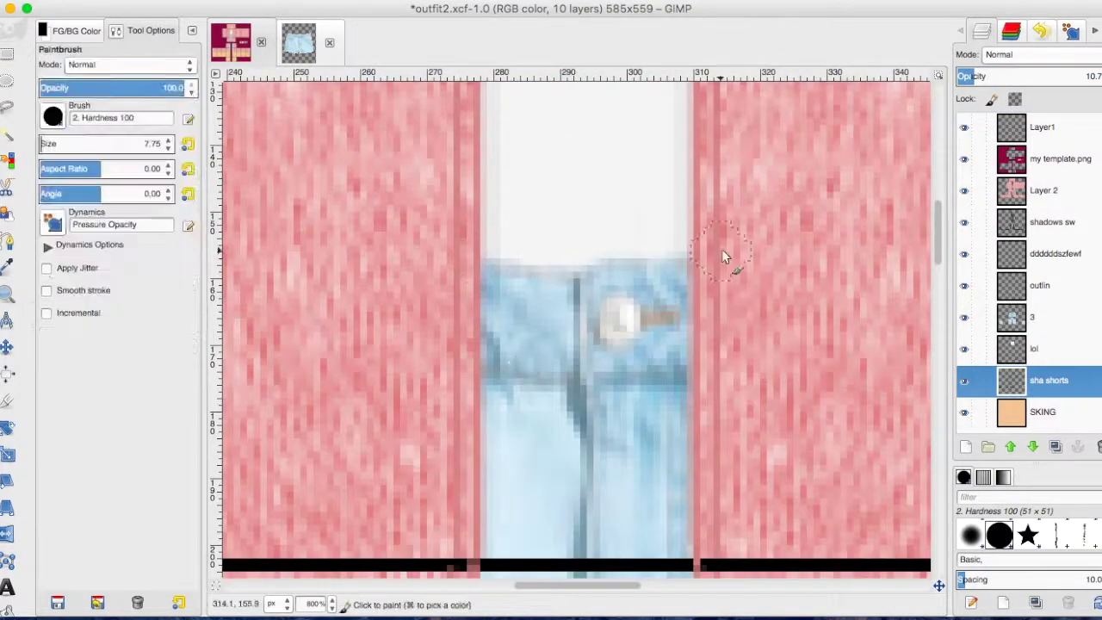
pyautogui.hotkey('ctrl', 'z')
pyautogui.moveTo(1046, 291); pyautogui.dragTo(1046, 340)
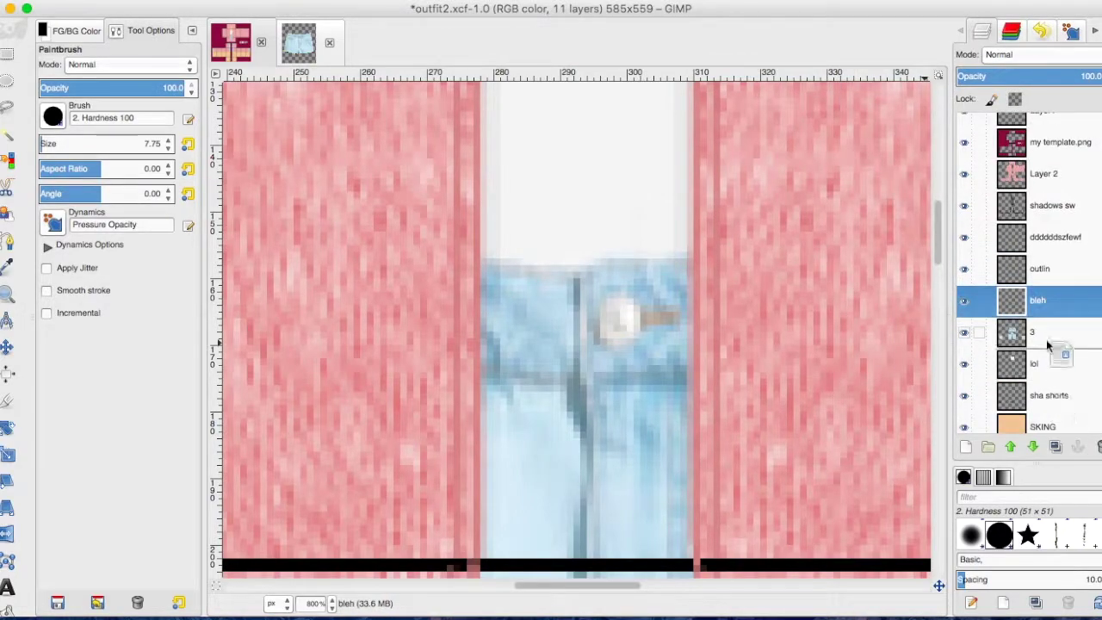
pyautogui.moveTo(1077, 76); pyautogui.dragTo(973, 76)
# Step: Create a layer named "sha shirt" and move it below layer lol
pyautogui.scroll(5, 577, 327)
pyautogui.hotkey('shift', 'ctrl', 'n')
pyautogui.write('sha shirt')
pyautogui.press('Return')
pyautogui.moveTo(1023, 379); pyautogui.dragTo(1025, 377)
# Step: Paint a black shadow along the white shirt's neckline with a 7.75 brush
pyautogui.scroll(5, 577, 327)
pyautogui.moveTo(453, 325); pyautogui.dragTo(607, 360)
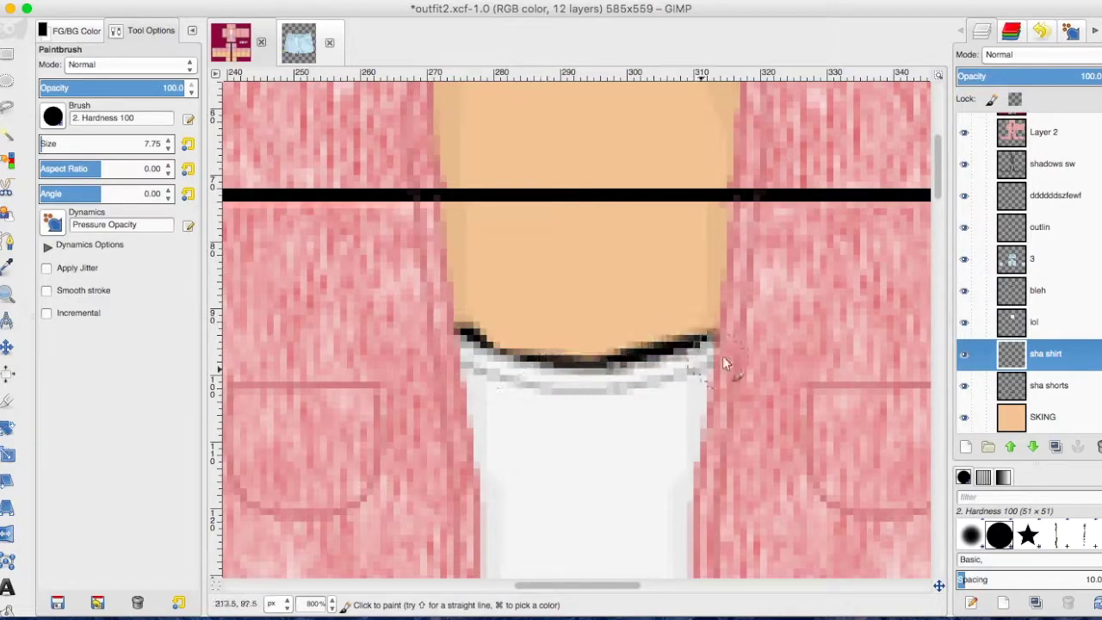
pyautogui.hotkey('ctrl', 'z')
# Step: Set the opacity of layer bleh to 6.2
pyautogui.press('1')
pyautogui.click(1042, 290)
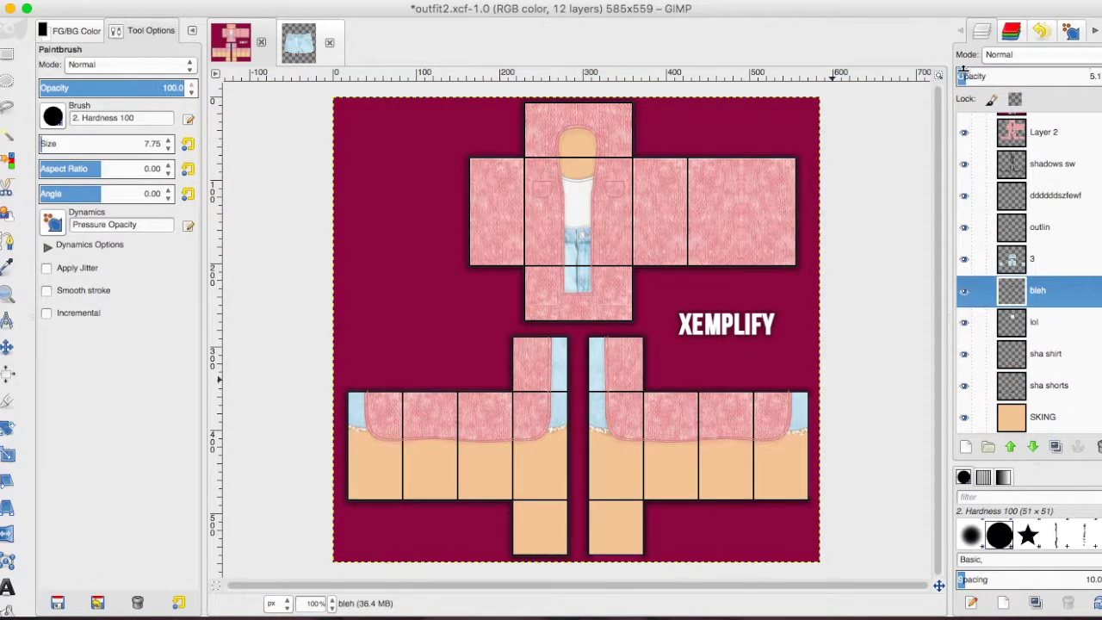
# Step: Shift the torso shorts on layer 3 slightly lower
pyautogui.press('r')
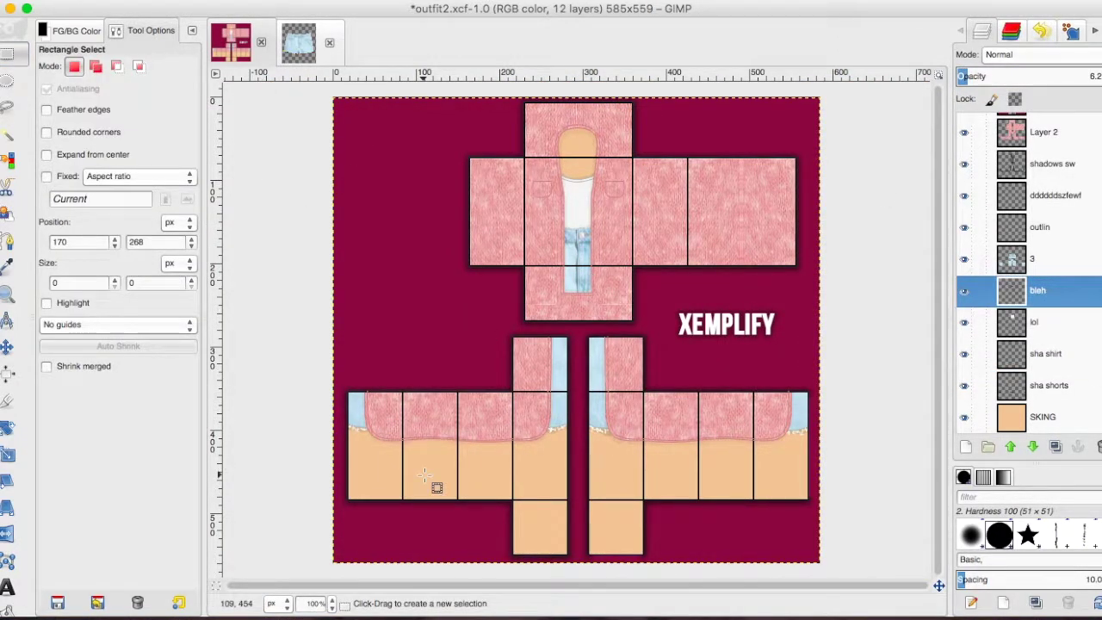
pyautogui.press('pageup')
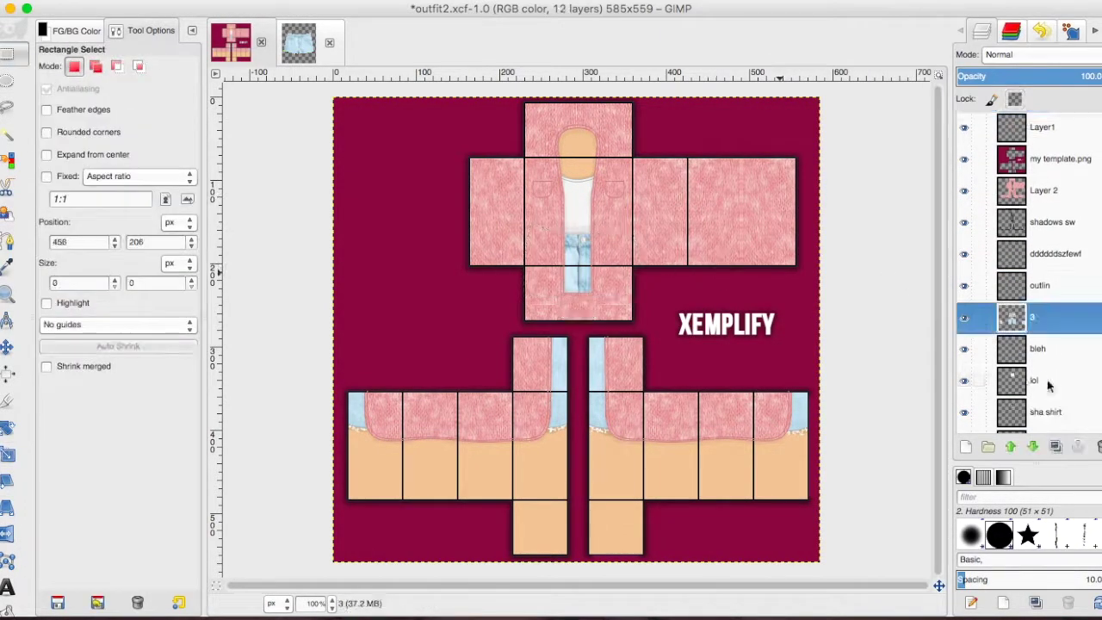
# Step: Fill the skin-colored gap between the white shirt and the shorts' waistband on layer lol with f2f2f2
pyautogui.click(1048, 385)
pyautogui.click(1043, 353)
pyautogui.scroll(5, 555, 327)
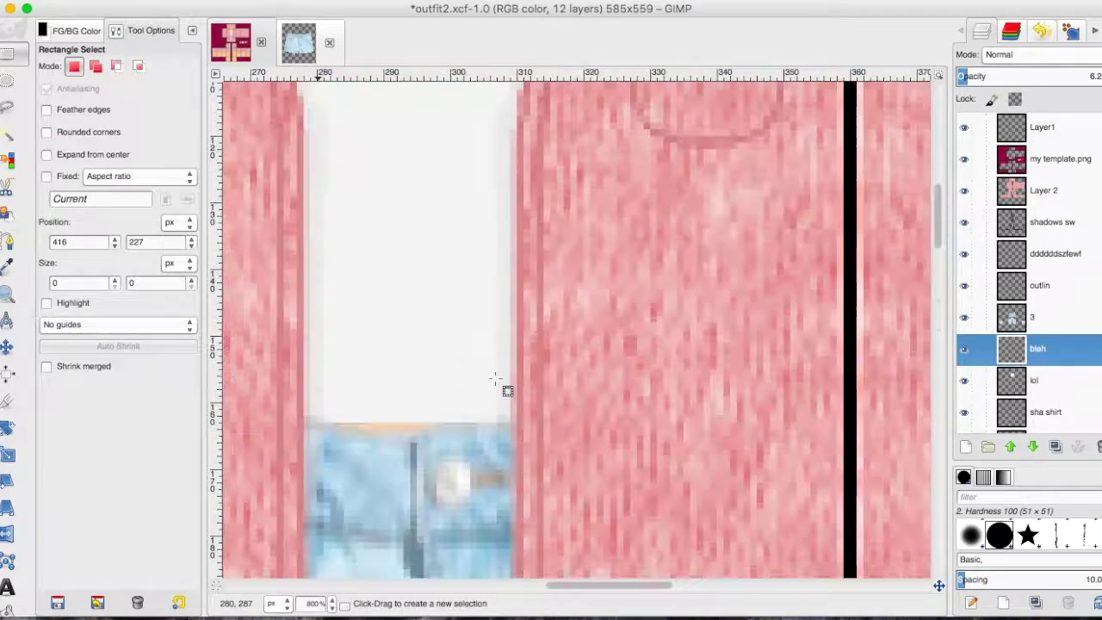
pyautogui.press('n')
pyautogui.press('pagedown')
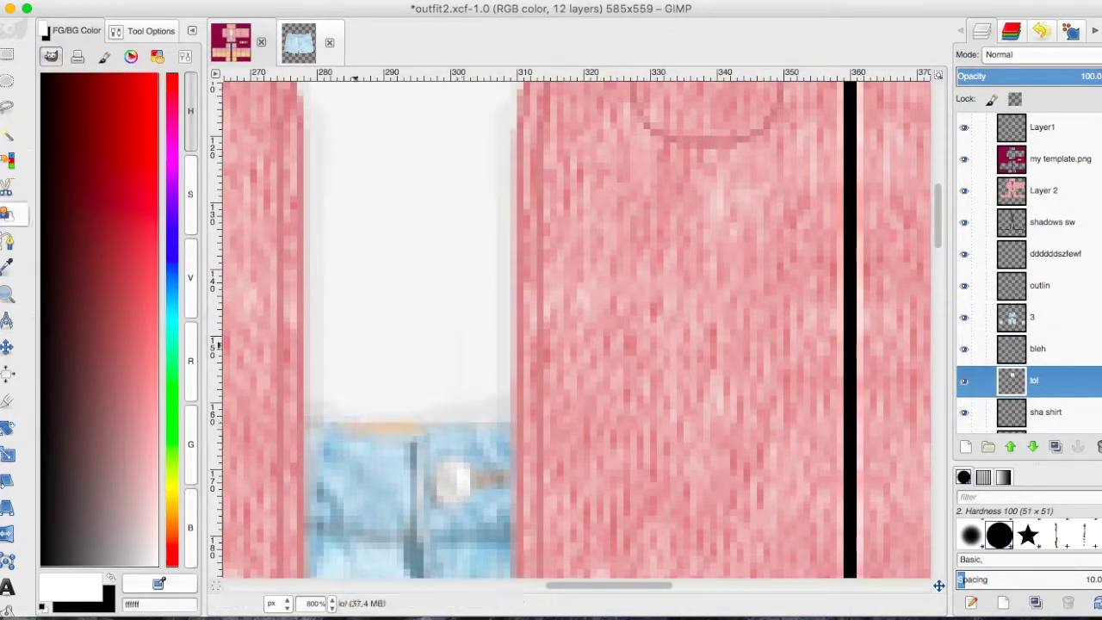
pyautogui.press('1')
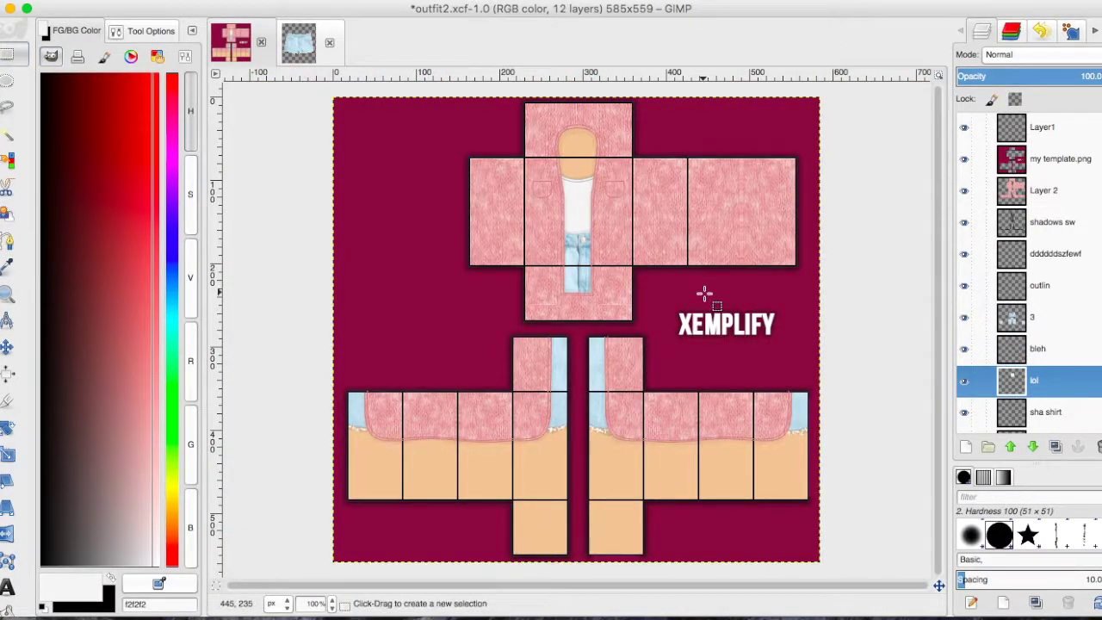
# Step: Switch to Safari, go to hm.com and open the product page of the white Canvas Slip-on Shoes
pyautogui.press('super+Tab')
pyautogui.write('hm.com')
pyautogui.press('Return')
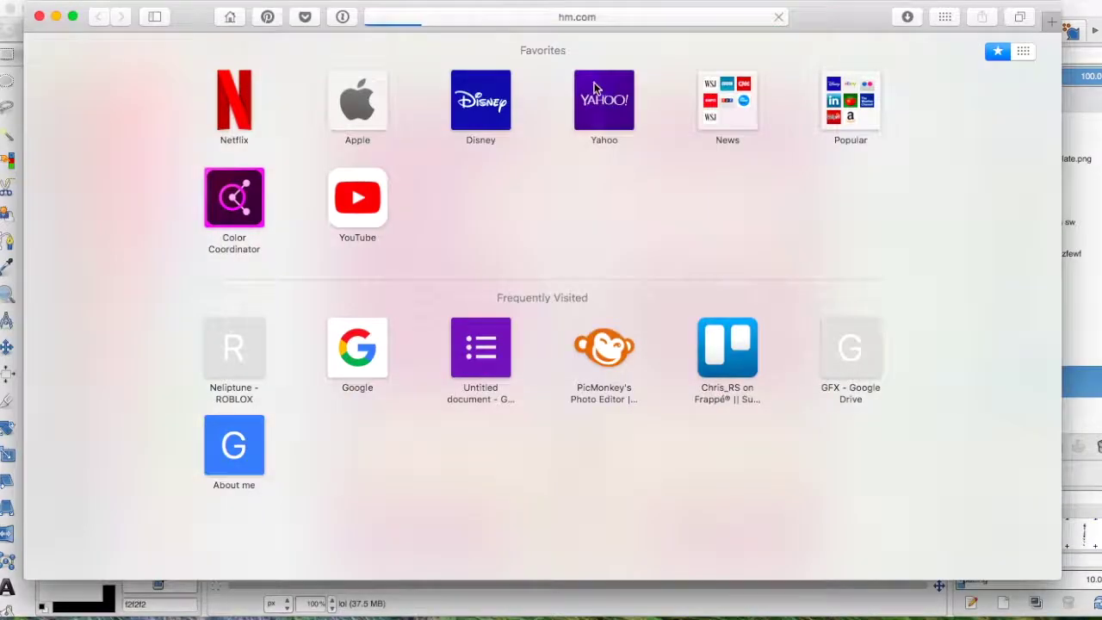
pyautogui.moveTo(361, 172)
pyautogui.click(327, 435)
pyautogui.click(302, 591)
pyautogui.scroll(-5, 560, 377)
pyautogui.click(444, 258)
# Step: Copy a product photo of the white canvas slip-on shoes and switch back to GIMP
pyautogui.rightClick(468, 385)
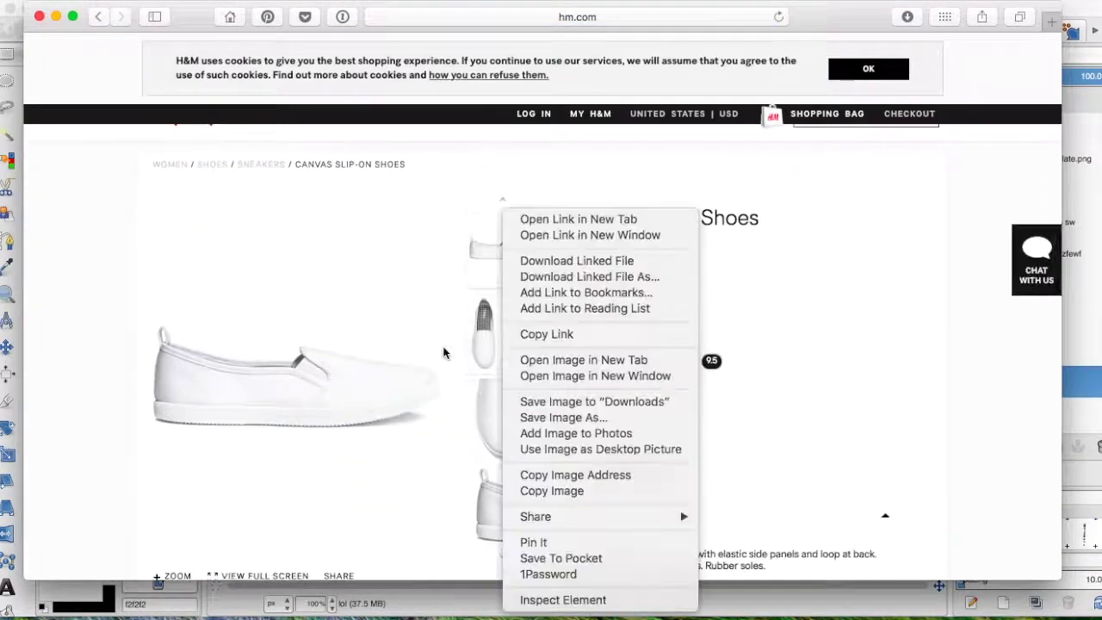
pyautogui.click(551, 491)
pyautogui.scroll(1, 509, 463)
pyautogui.press('super+Tab')
pyautogui.click(317, 603)
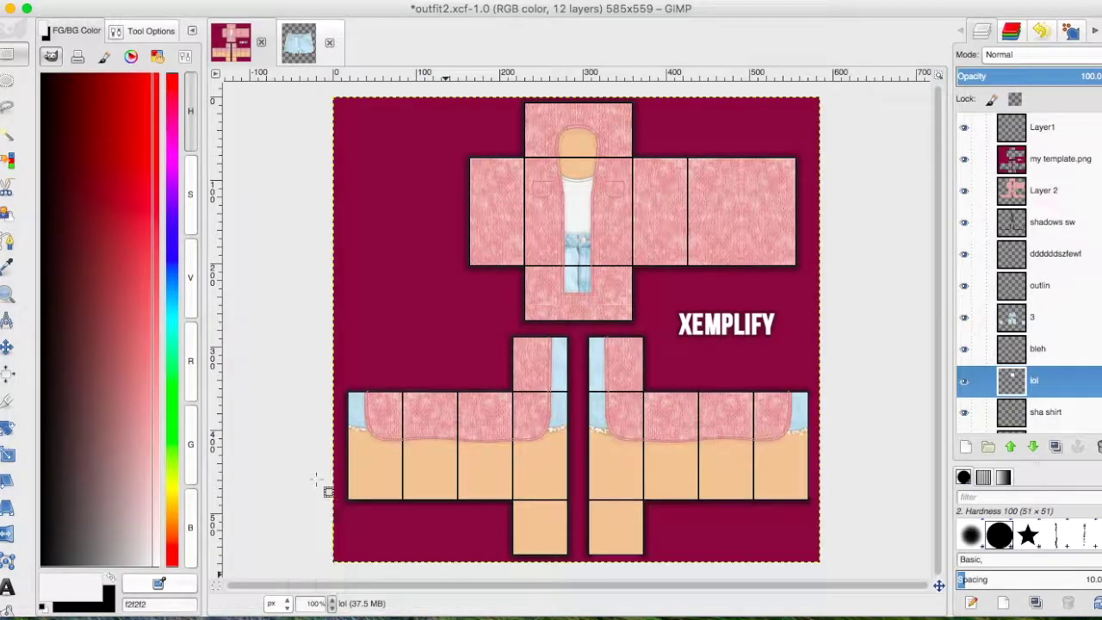
# Step: Add a new layer named shoes to the outfit2 image
pyautogui.click(316, 476)
pyautogui.press('super+shift+n')
pyautogui.write('shoes')
pyautogui.press('Return')
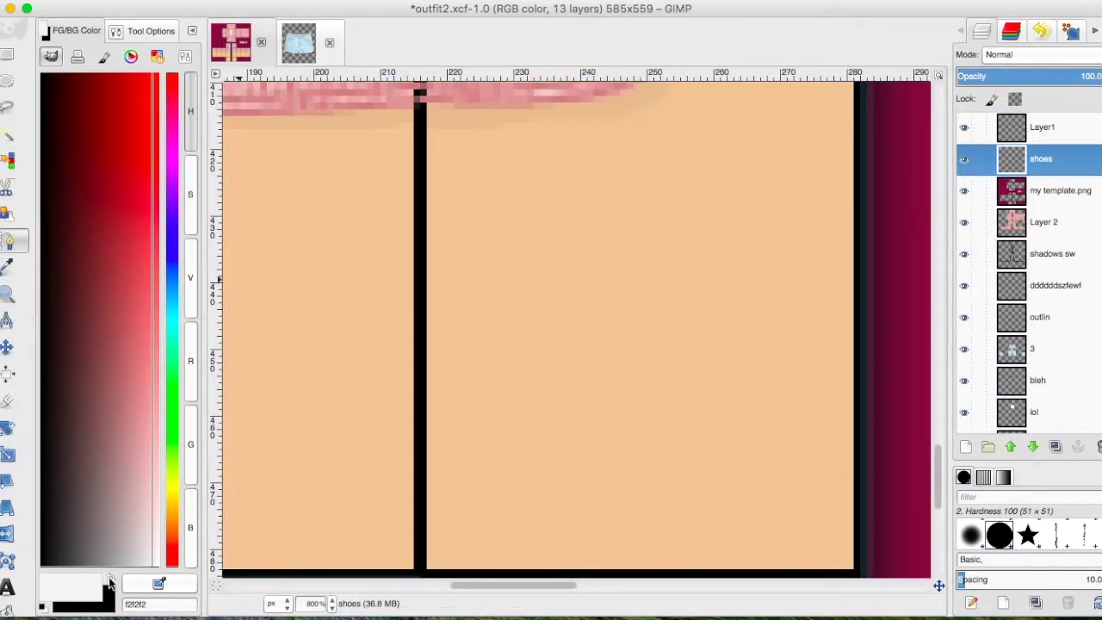
# Step: Switch to Safari and examine the side, top and toe photos of the white canvas slip-on shoes
pyautogui.press('p')
pyautogui.hotkey('shift', 'p')
pyautogui.press('b')
pyautogui.scroll(-3, 589, 375)
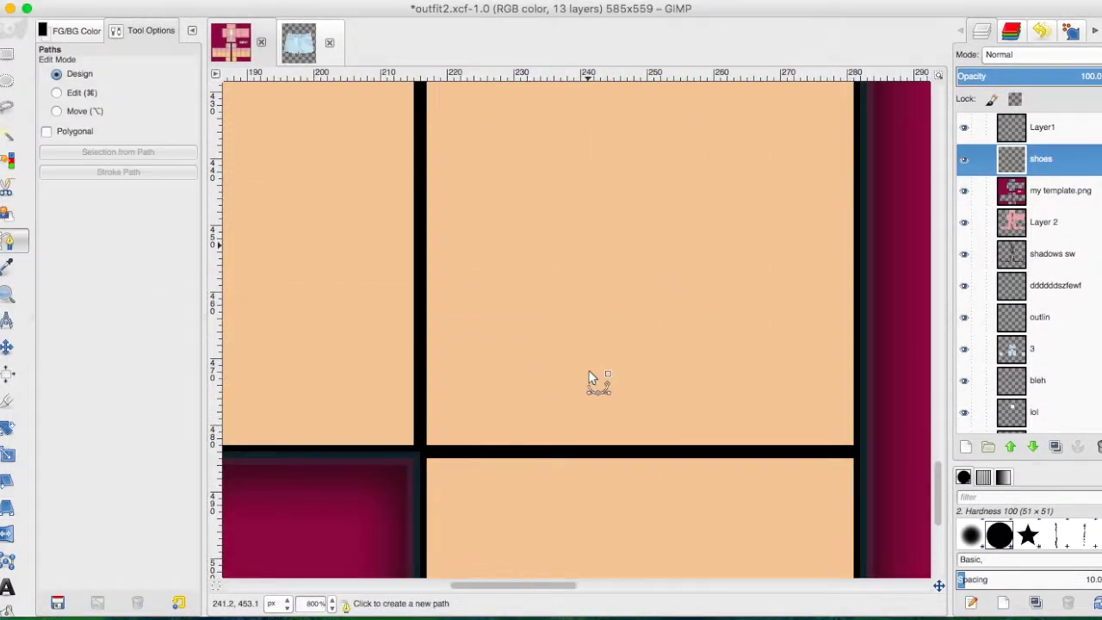
pyautogui.press('super+Tab')
pyautogui.press('super+Tab')
pyautogui.scroll(3, 537, 322)
pyautogui.press('super+Tab')
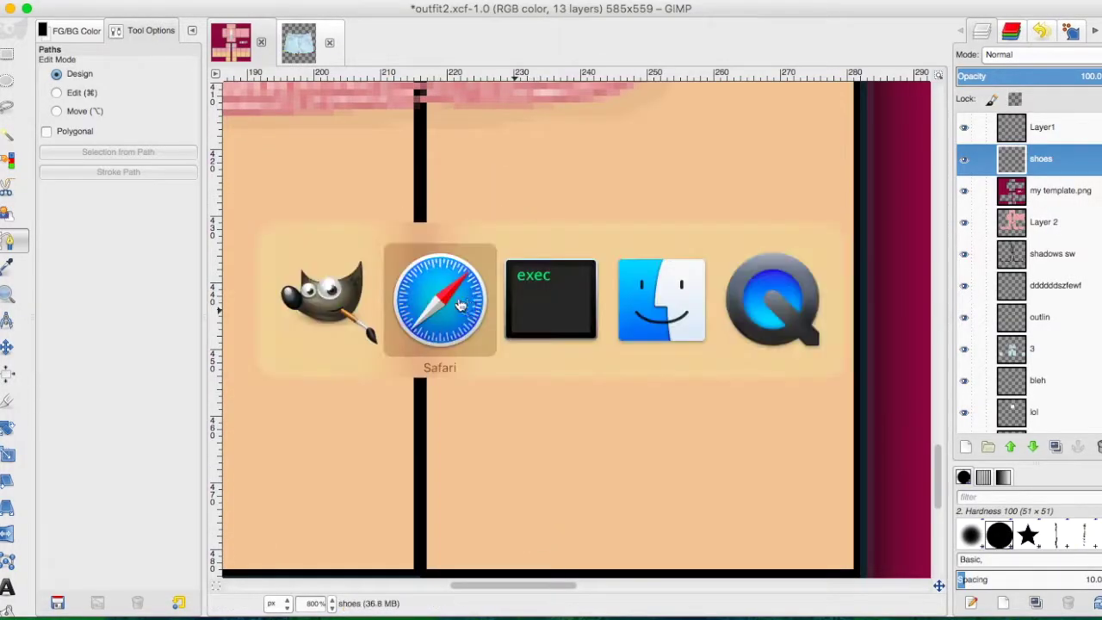
pyautogui.scroll(-2, 723, 492)
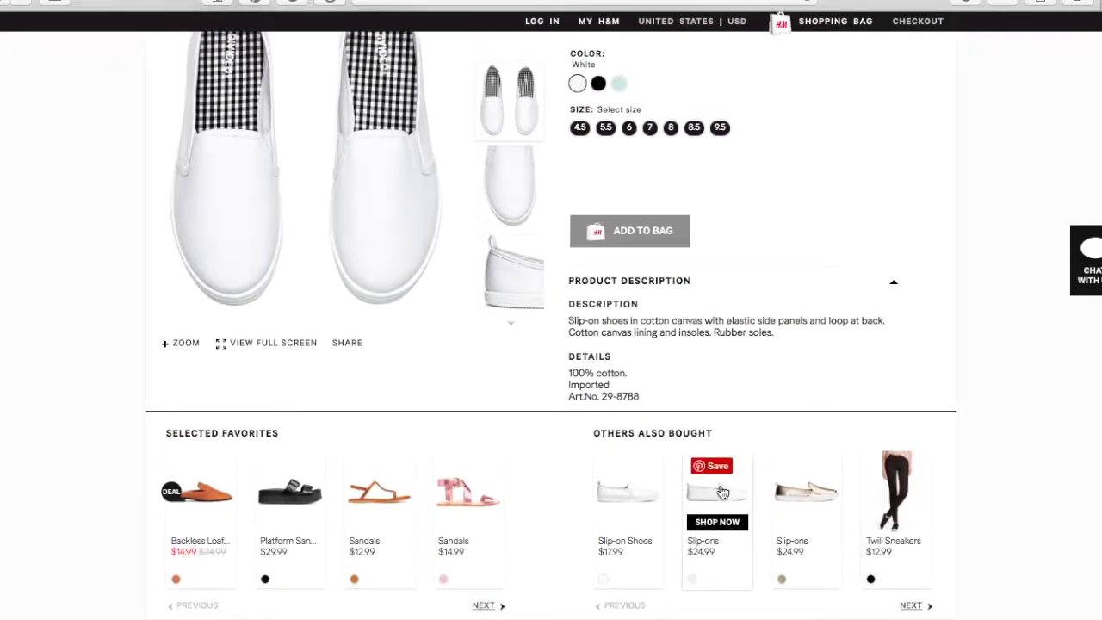
pyautogui.scroll(2, 376, 294)
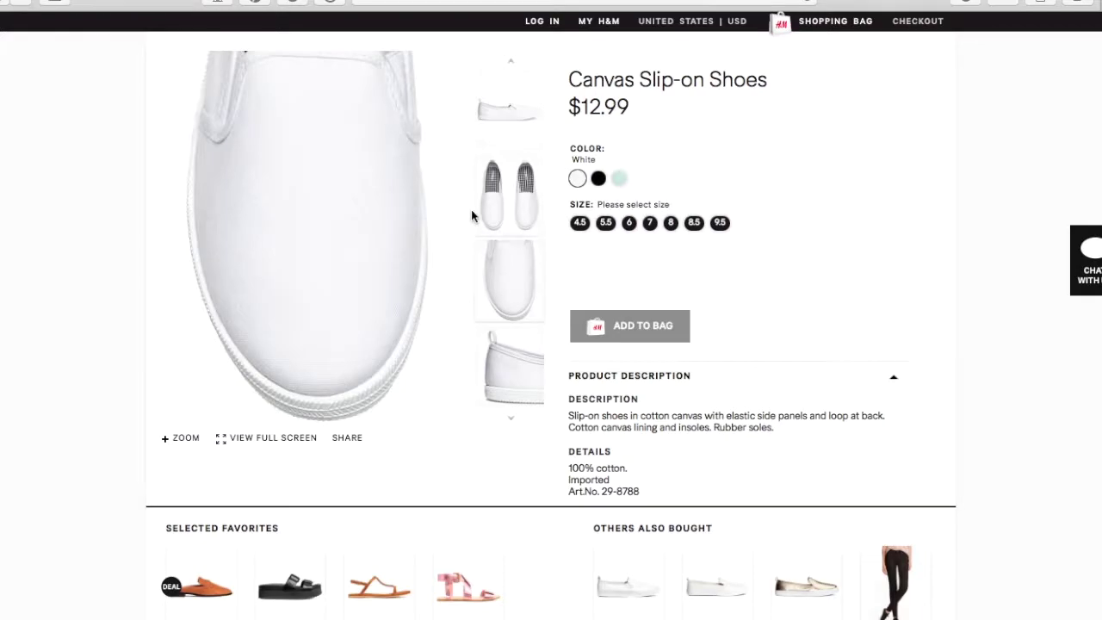
pyautogui.press('super+Tab')
pyautogui.press('super+Tab')
pyautogui.press('super+Tab')
pyautogui.press('super+Tab')
pyautogui.click(453, 315)
pyautogui.click(261, 354)
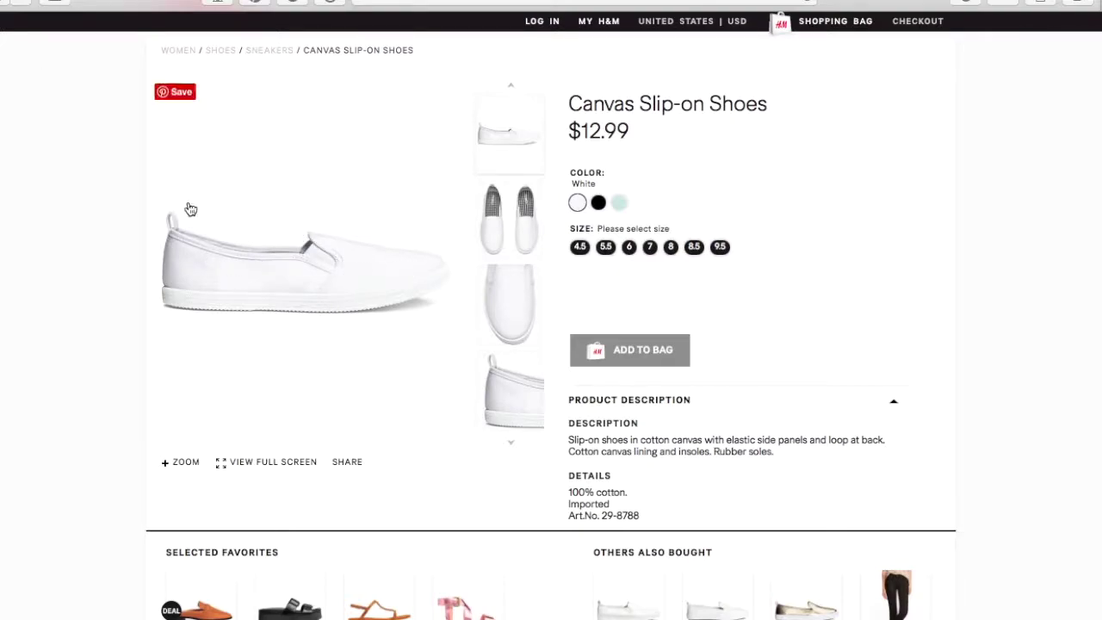
# Step: Try to select a rectangular part of the side-view shoe photo in Preview
pyautogui.press('super+Tab')
pyautogui.scroll(3, 216, 215)
pyautogui.moveTo(87, 148); pyautogui.dragTo(262, 317)
pyautogui.click(163, 0)
pyautogui.moveTo(250, 0)
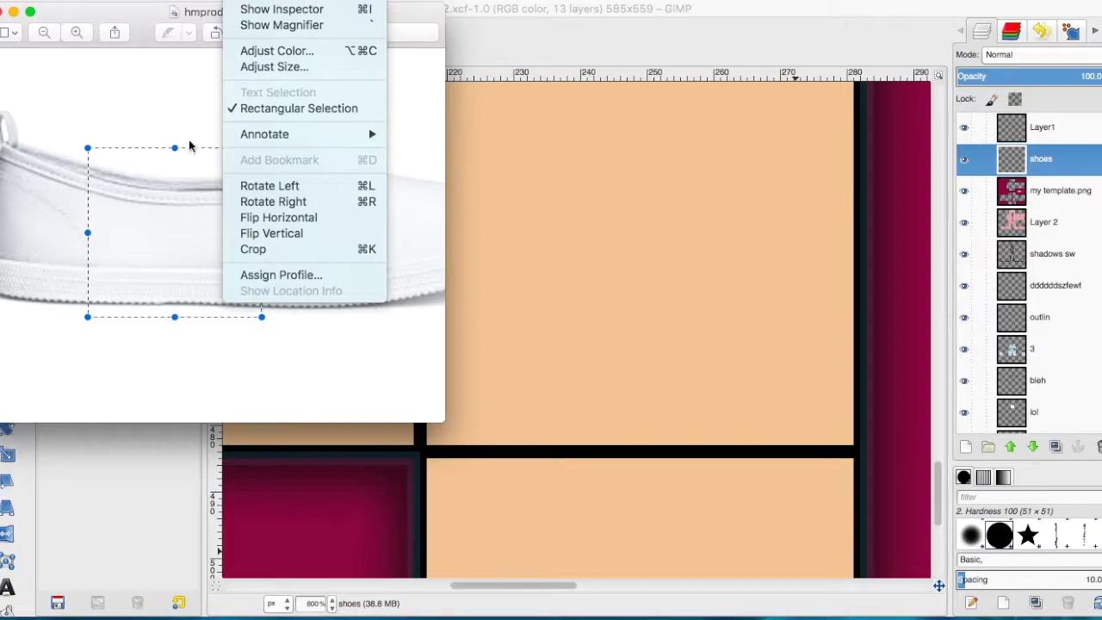
pyautogui.click(193, 139)
# Step: Switch to GIMP and outline the shoe's upper edge with a curved path across the front leg panel, and stroke it
pyautogui.press('super+Tab')
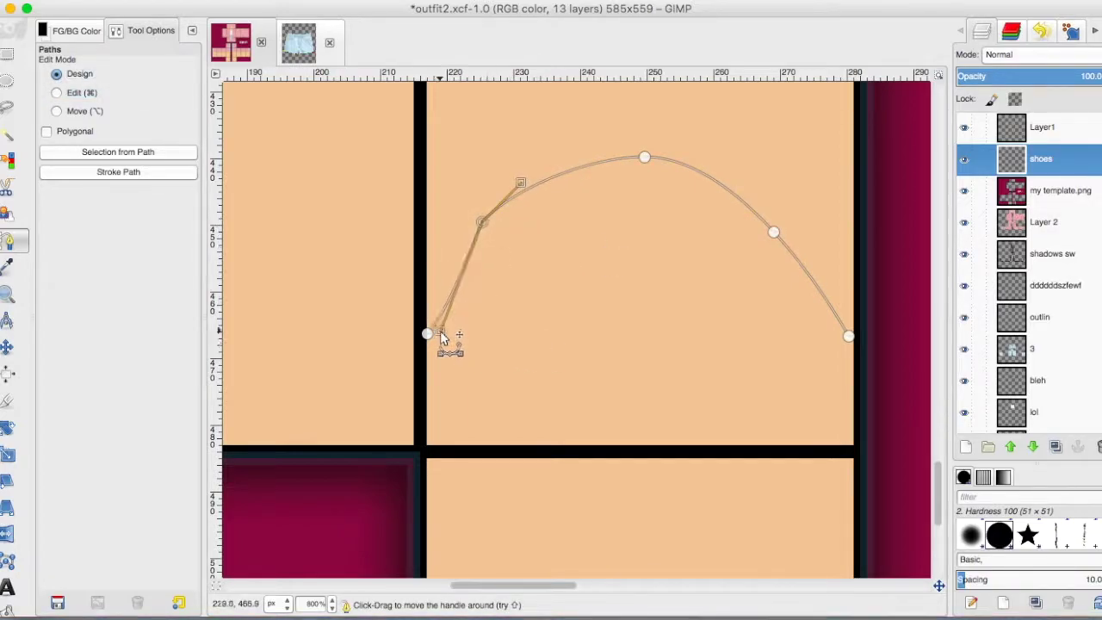
pyautogui.moveTo(481, 222); pyautogui.dragTo(502, 232)
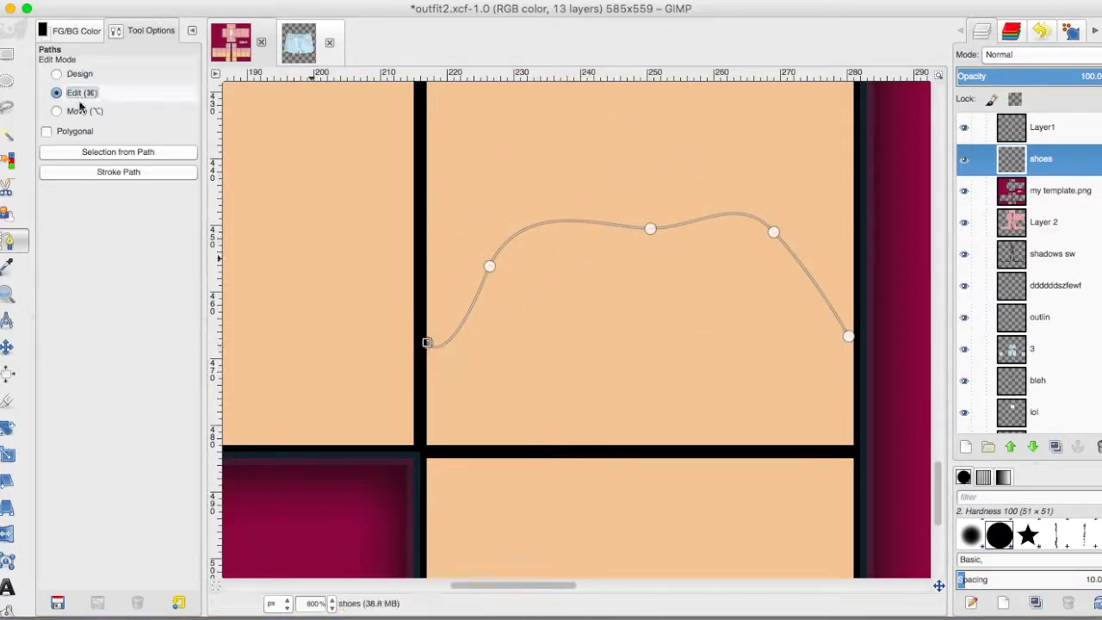
pyautogui.click(101, 171)
pyautogui.press('r')
pyautogui.moveTo(628, 216); pyautogui.dragTo(849, 369)
pyautogui.moveTo(423, 185); pyautogui.dragTo(645, 370)
pyautogui.hotkey('ctrl', 'c')
pyautogui.hotkey('ctrl', 'v')
pyautogui.hotkey('ctrl', 'h')
pyautogui.hotkey('shift', 'e')
pyautogui.press('r')
pyautogui.moveTo(344, 160); pyautogui.dragTo(849, 480)
pyautogui.rightClick(628, 290)
# Step: Open outfit1.xcf, hide its shirt and skirt layers, and select the shoes layer group
pyautogui.moveTo(117, 89)
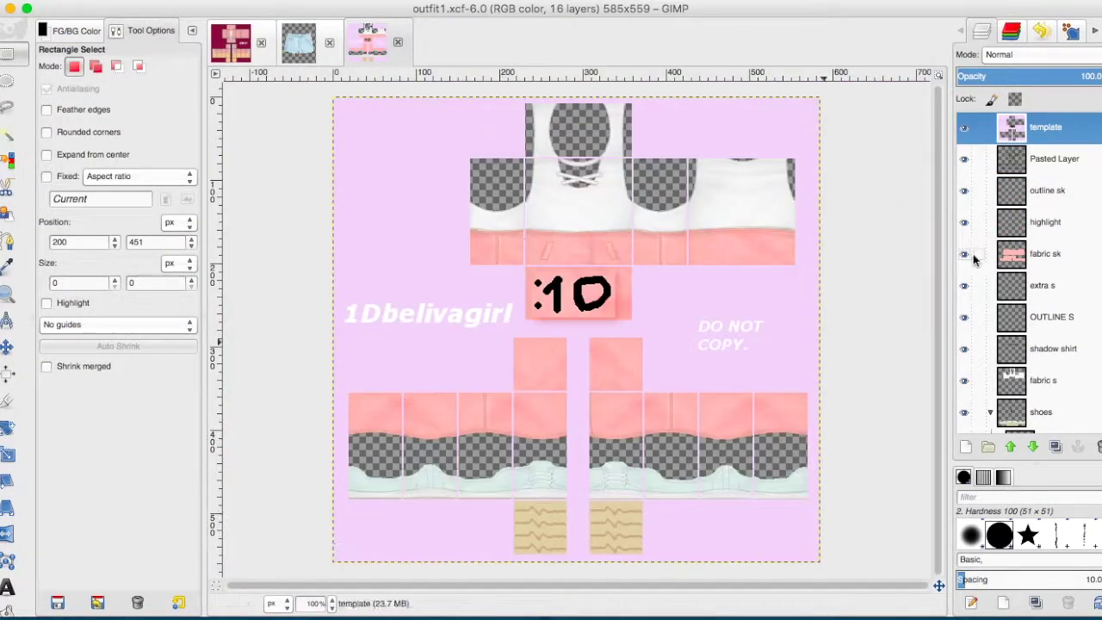
pyautogui.moveTo(964, 255); pyautogui.dragTo(964, 379)
pyautogui.scroll(-3, 1029, 284)
pyautogui.click(1042, 257)
# Step: Paste the shoes from outfit1 into outfit2 as their own layer below my template.png and remove the empty shoes layer
pyautogui.click(231, 43)
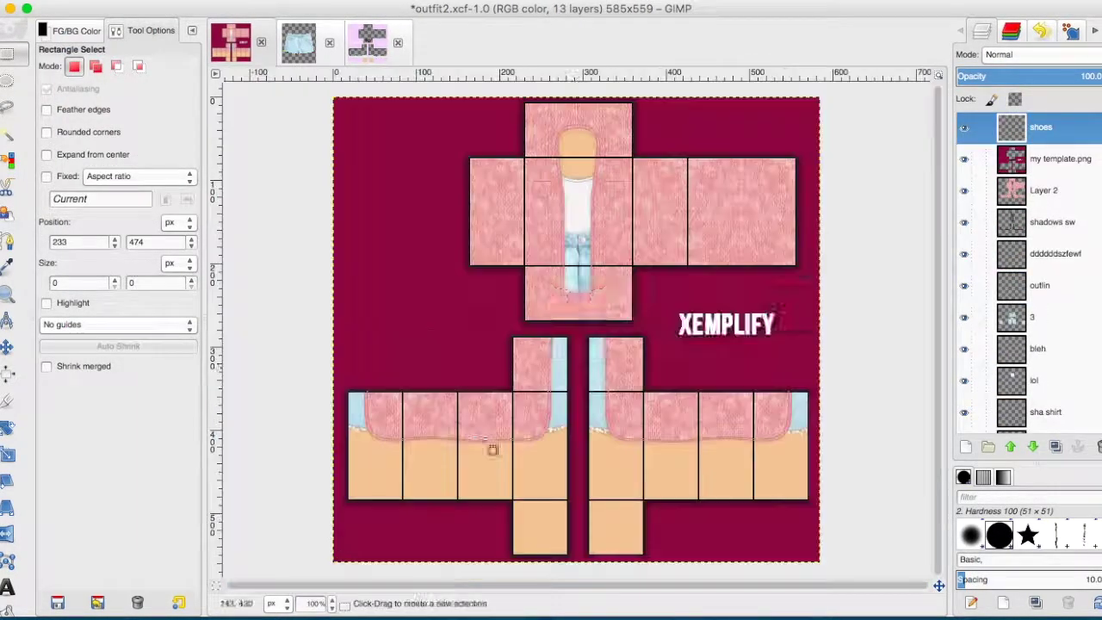
pyautogui.hotkey('ctrl', 'v')
pyautogui.scroll(5, 626, 482)
pyautogui.scroll(-3, 626, 482)
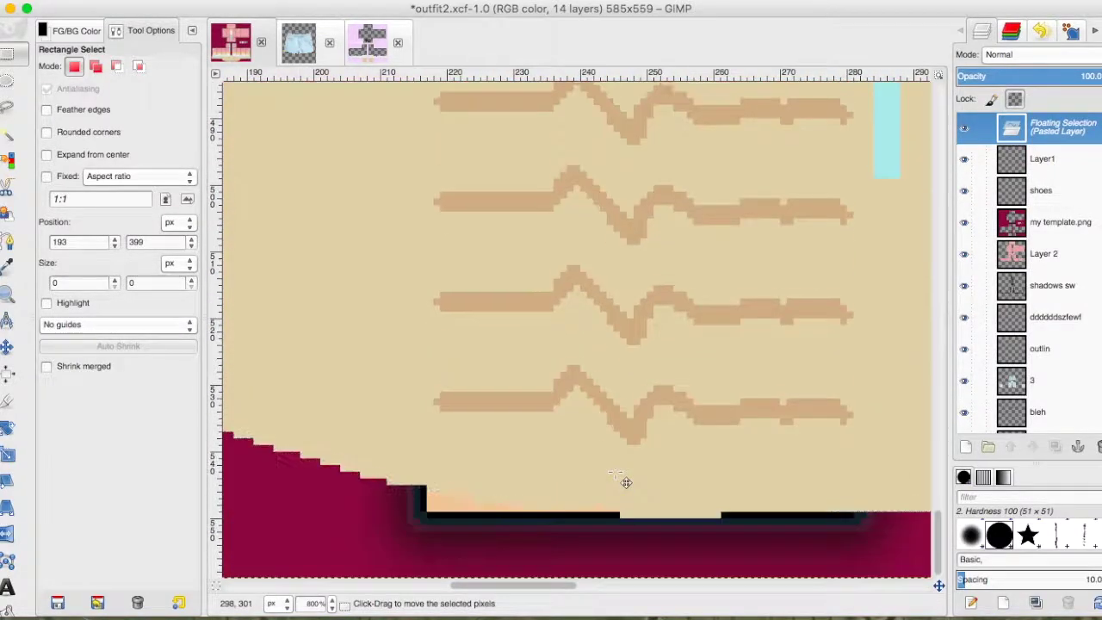
pyautogui.hotkey('shift', 'ctrl', 'n')
pyautogui.rightClick(1035, 176)
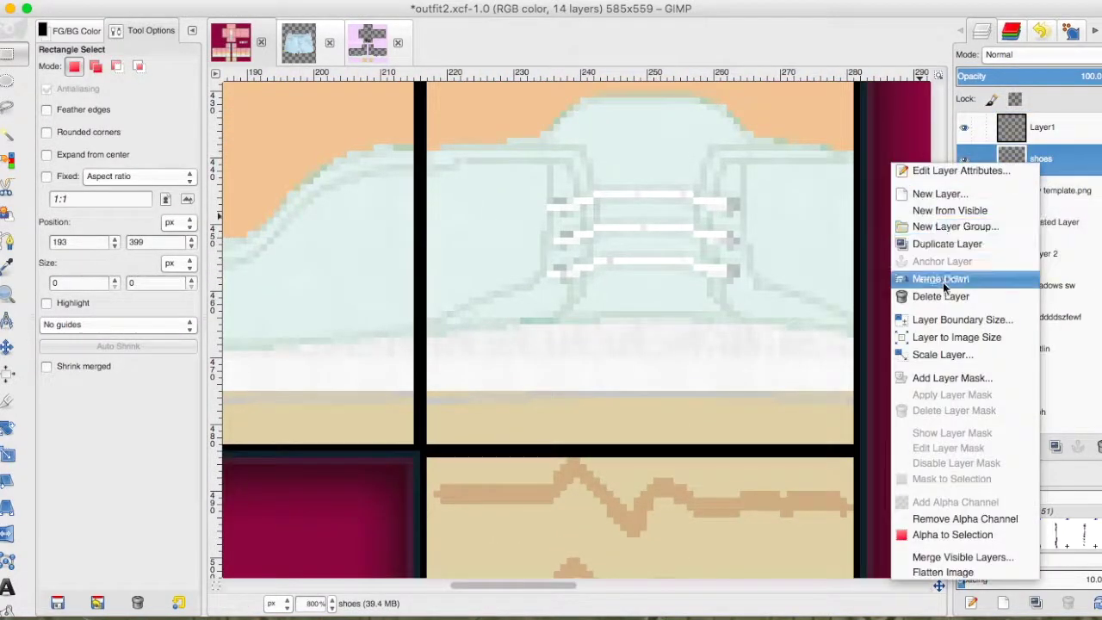
pyautogui.click(939, 285)
pyautogui.hotkey('shift', 'e')
pyautogui.hscroll(15, 665, 292)
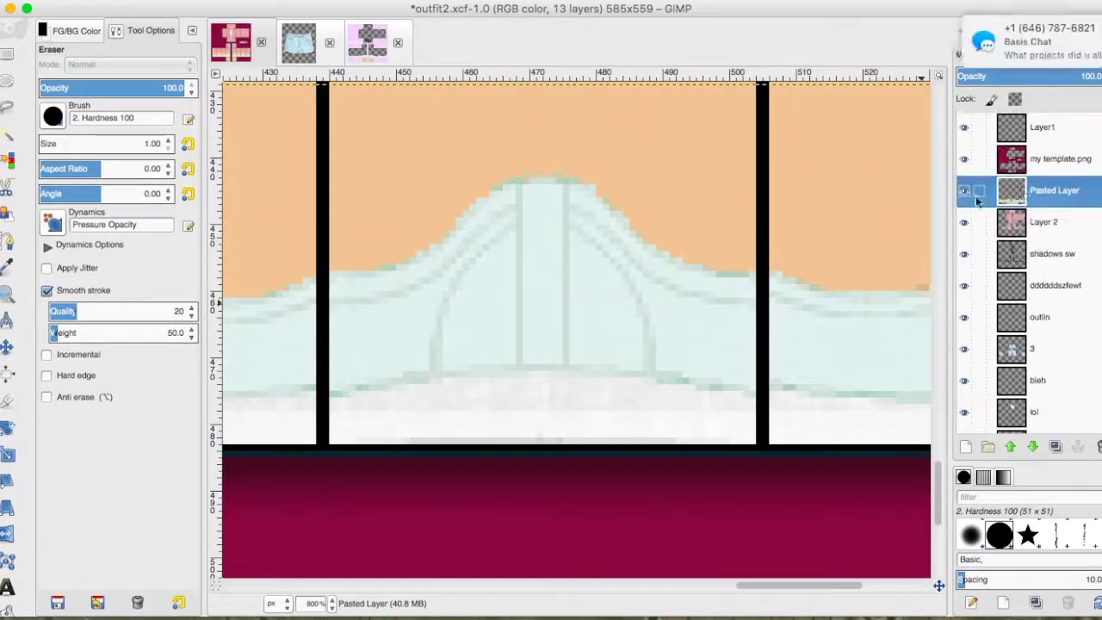
pyautogui.rightClick(977, 199)
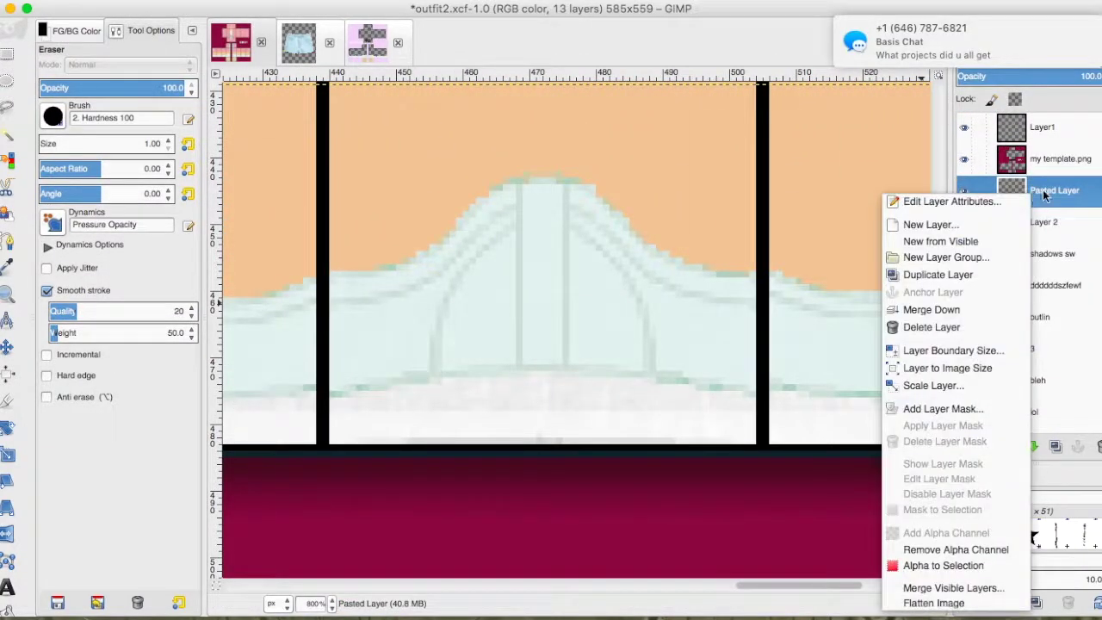
pyautogui.hscroll(-2, 854, 179)
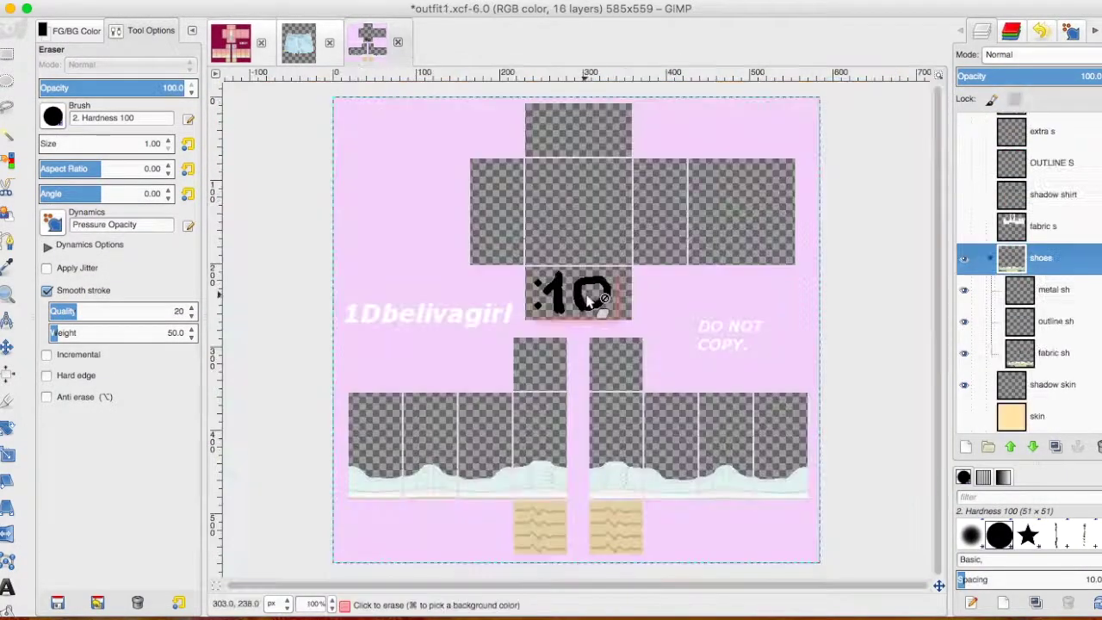
# Step: Colorize the fabric sh layer in outfit1.xcf to turn the mint shoe fabric near-white
pyautogui.click(1034, 290)
pyautogui.click(1054, 353)
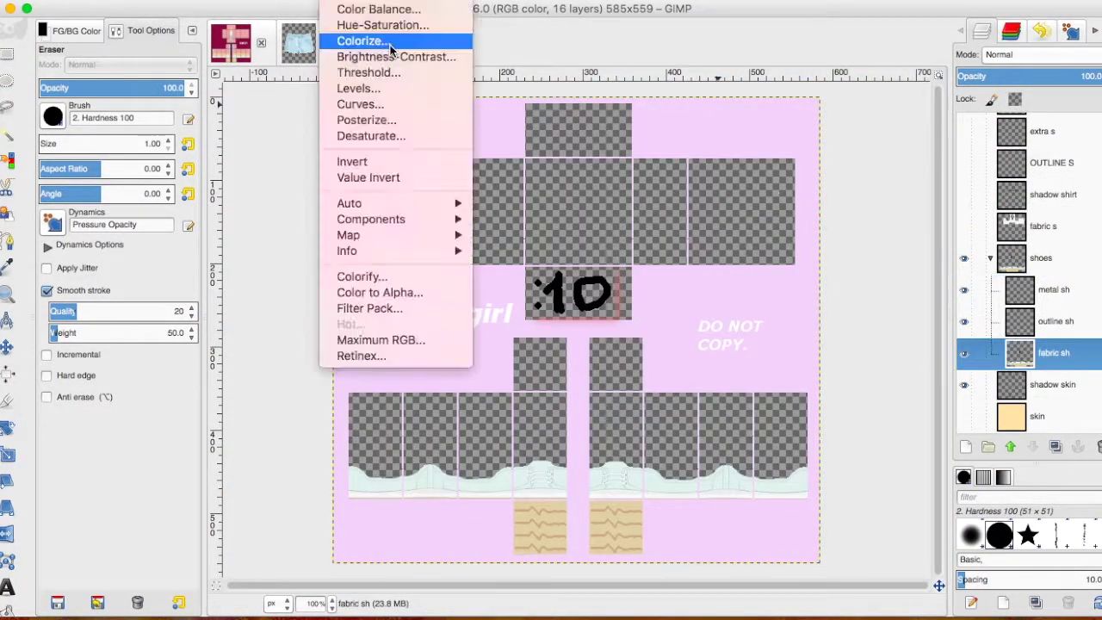
pyautogui.click(370, 42)
pyautogui.click(982, 199)
# Step: Colorize the outline sh layer to turn the shoes' mint outlines light gray
pyautogui.rightClick(1056, 320)
pyautogui.press('Escape')
pyautogui.hotkey('ctrl', 'shift', 'f')
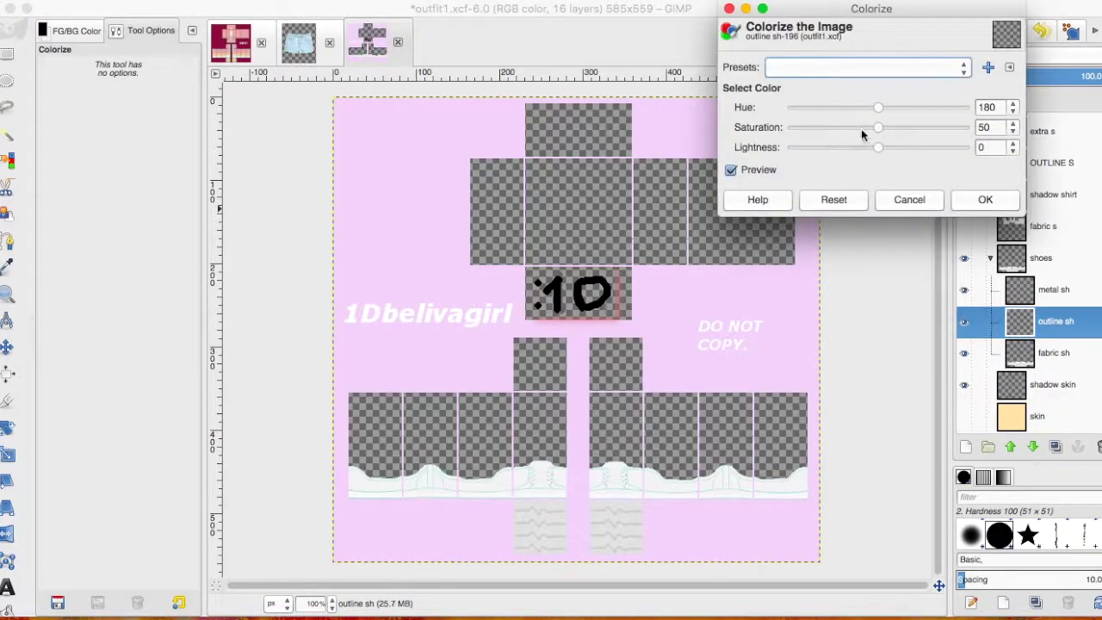
pyautogui.click(986, 199)
pyautogui.press('4')
# Step: Colorize the fabric sh layer again with a higher hue and adjusted lightness
pyautogui.click(1054, 353)
pyautogui.rightClick(1054, 353)
pyautogui.press('Escape')
pyautogui.hotkey('ctrl', 'shift', 'f')
pyautogui.moveTo(878, 107); pyautogui.dragTo(954, 107)
pyautogui.moveTo(907, 147)
pyautogui.mouseDown()
pyautogui.moveTo(921, 149)
pyautogui.moveTo(889, 144)
pyautogui.mouseUp()
pyautogui.click(985, 199)
# Step: Select the shoelaces on the metal sh layer in outfit1.xcf
pyautogui.scroll(-5, 672, 345)
pyautogui.press('u')
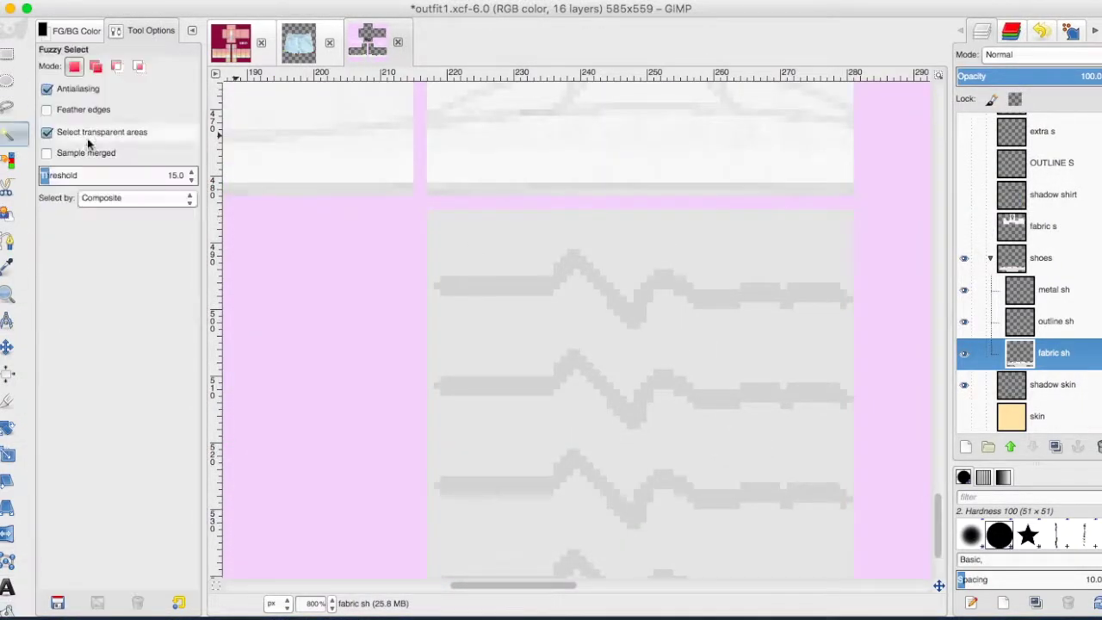
pyautogui.click(1059, 291)
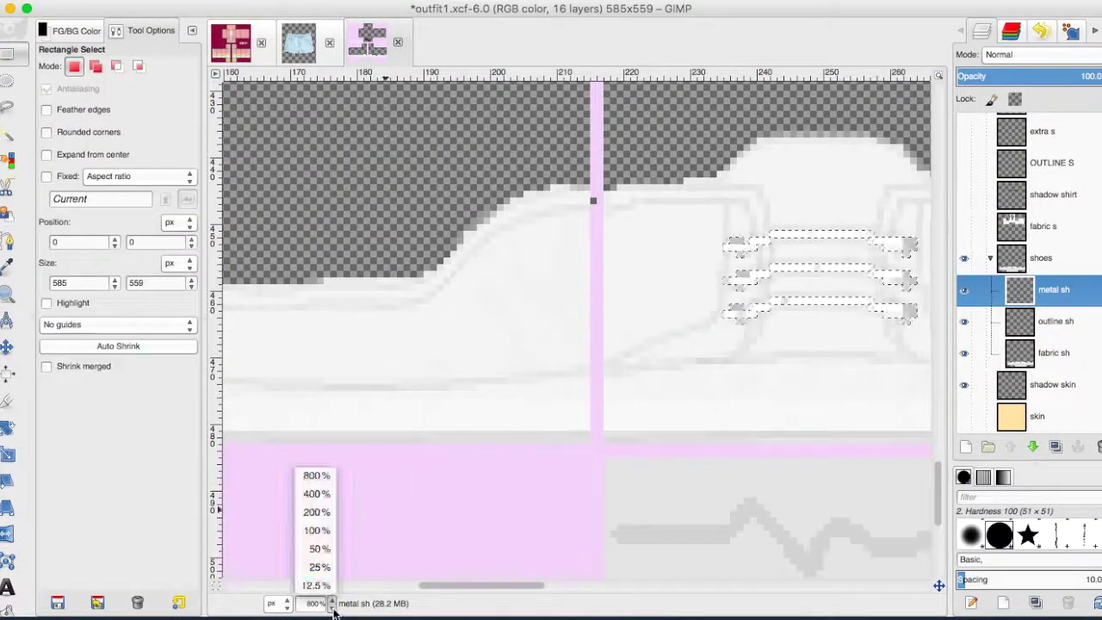
pyautogui.click(316, 530)
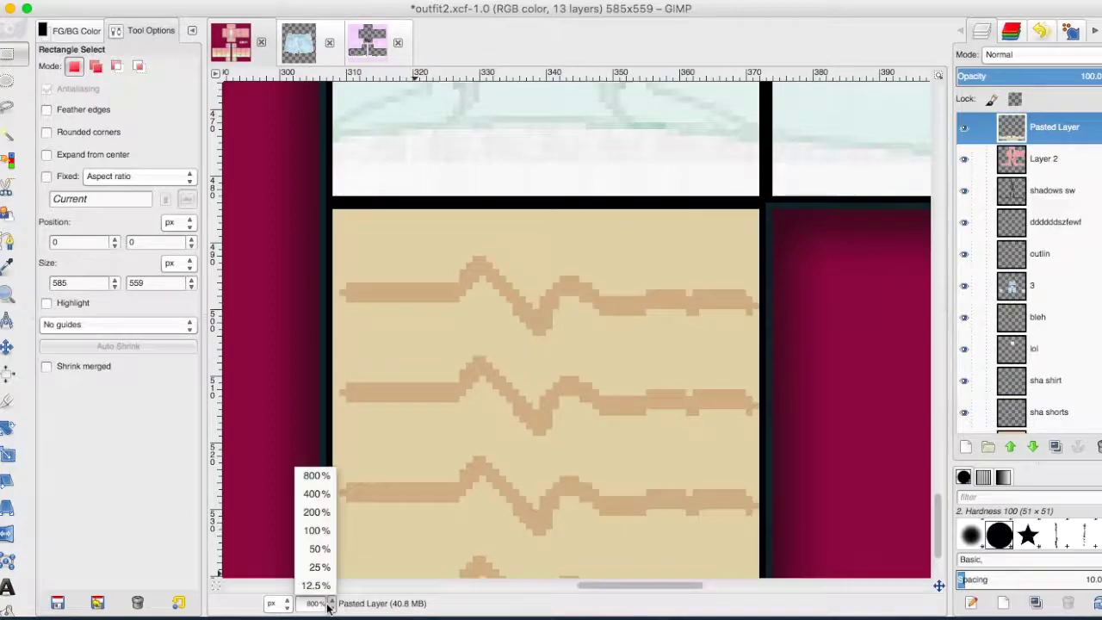
# Step: Return to outfit2 and add a layer named shawsows directly below the pasted shoes
pyautogui.click(316, 531)
pyautogui.doubleClick(1037, 191)
pyautogui.write('shadows s')
pyautogui.press('Return')
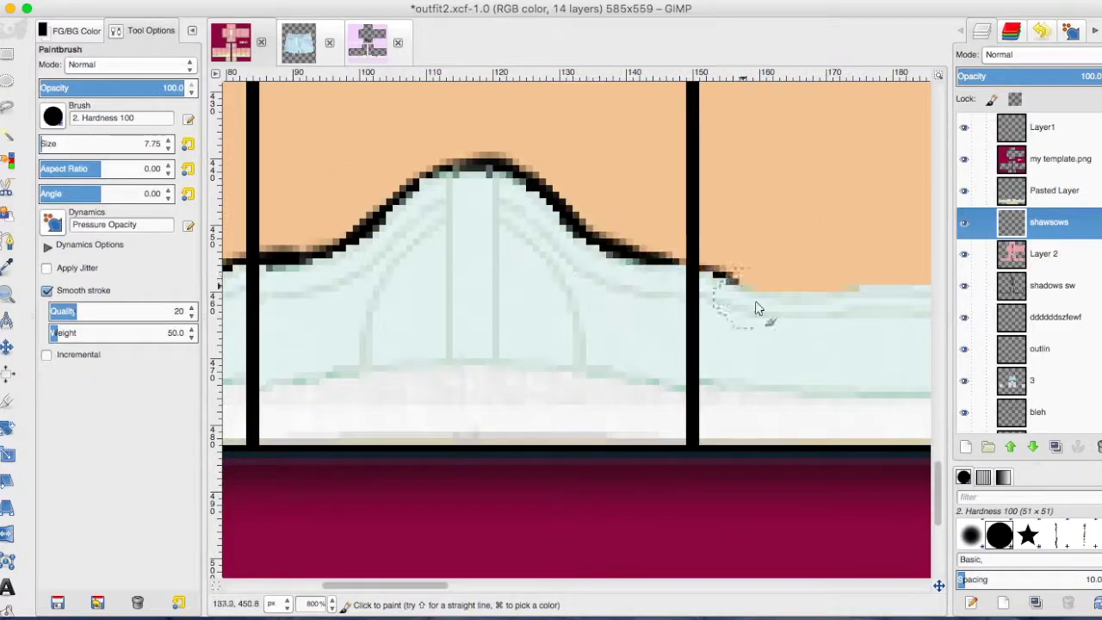
# Step: Paint a black shadow along the shoes' upper edge on layer shawsows with a 7.75 brush
pyautogui.moveTo(225, 281); pyautogui.dragTo(551, 194)
pyautogui.moveTo(465, 303); pyautogui.dragTo(561, 278)
pyautogui.hscroll(5, 652, 233)
pyautogui.moveTo(258, 198); pyautogui.dragTo(693, 204)
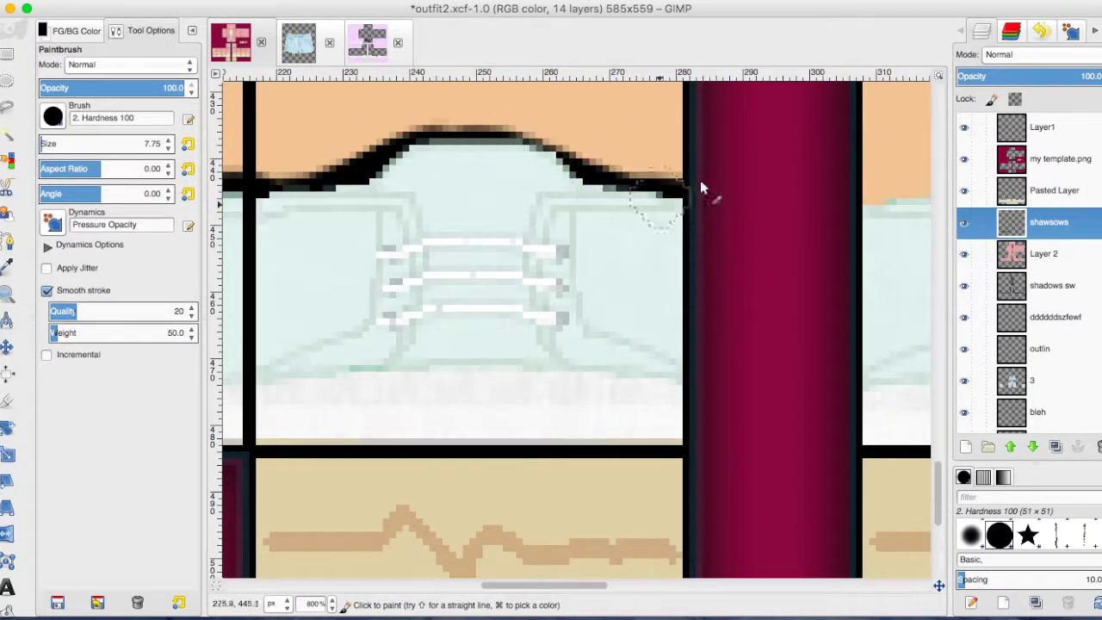
# Step: Set the opacity of layer shawsows to 3.3
pyautogui.click(962, 76)
pyautogui.press('r')
pyautogui.scroll(-3, 1025, 258)
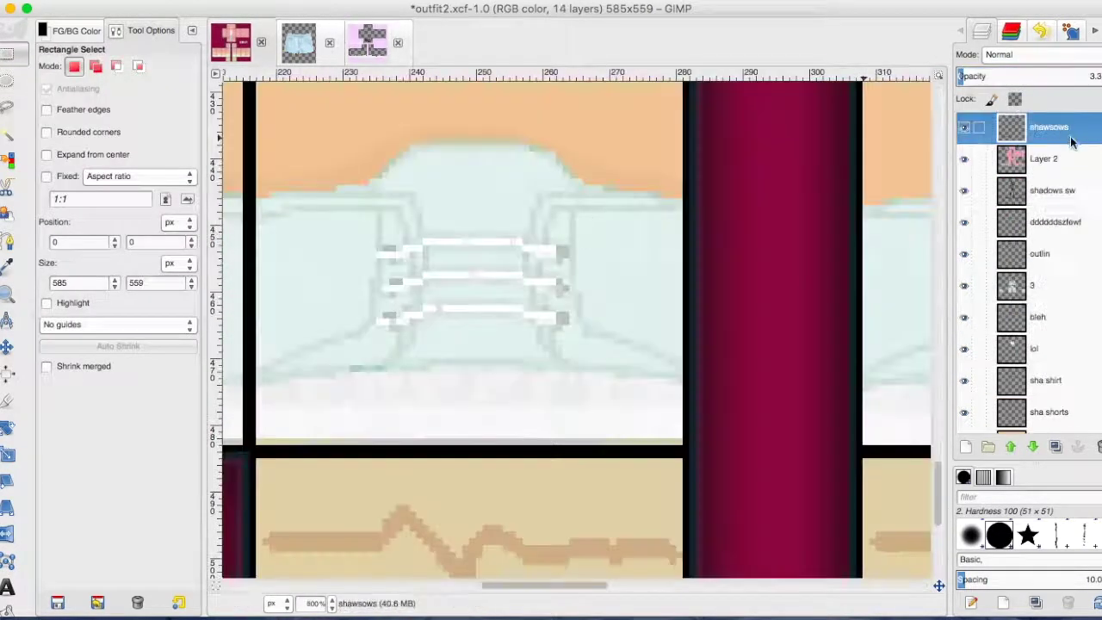
# Step: Soften the shoes' pixelated upper edge on Pasted Layer with the Blur tool at size 3.70
pyautogui.hscroll(-10, 565, 299)
pyautogui.hotkey('shift', 'e')
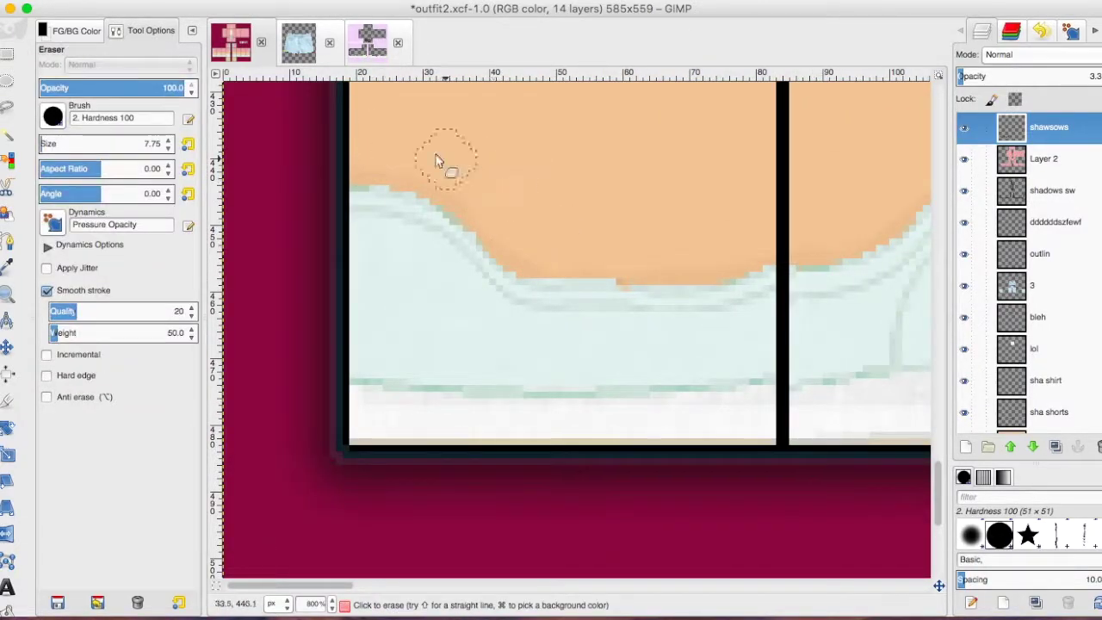
pyautogui.hscroll(12, 482, 163)
pyautogui.click(384, 2)
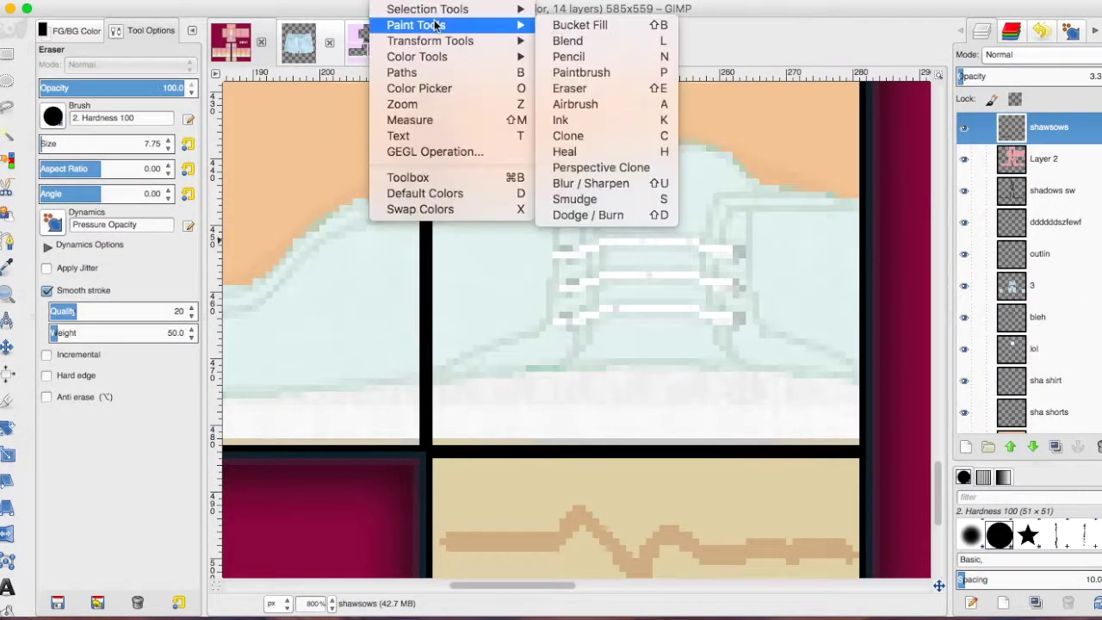
pyautogui.click(592, 263)
pyautogui.scroll(3, 1034, 258)
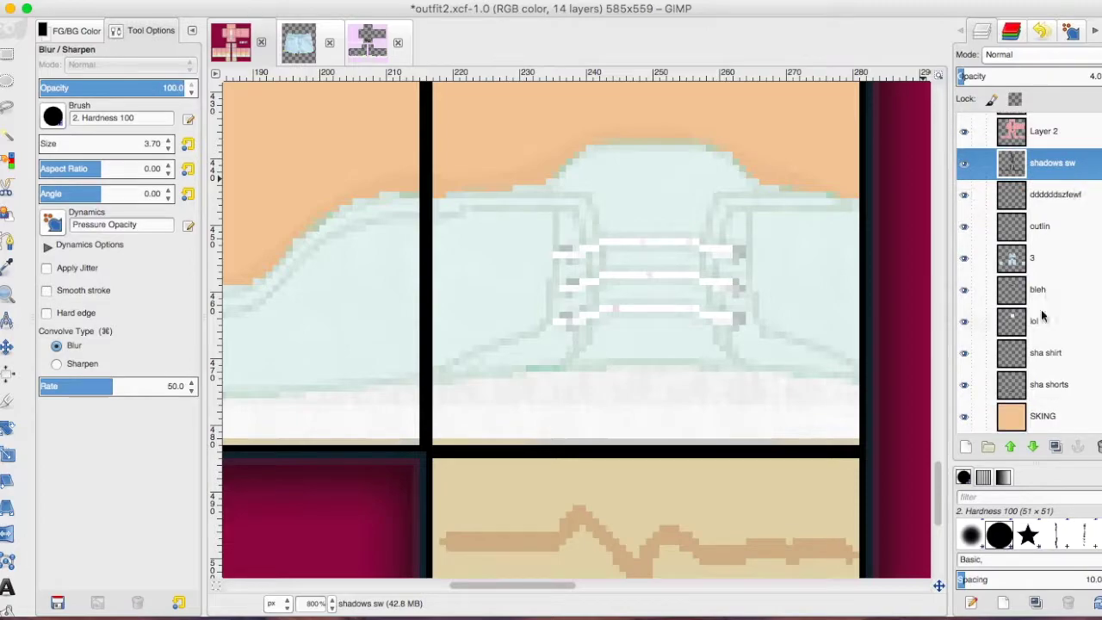
pyautogui.press('pageup')
pyautogui.hscroll(-15, 635, 149)
pyautogui.hscroll(-6, 726, 212)
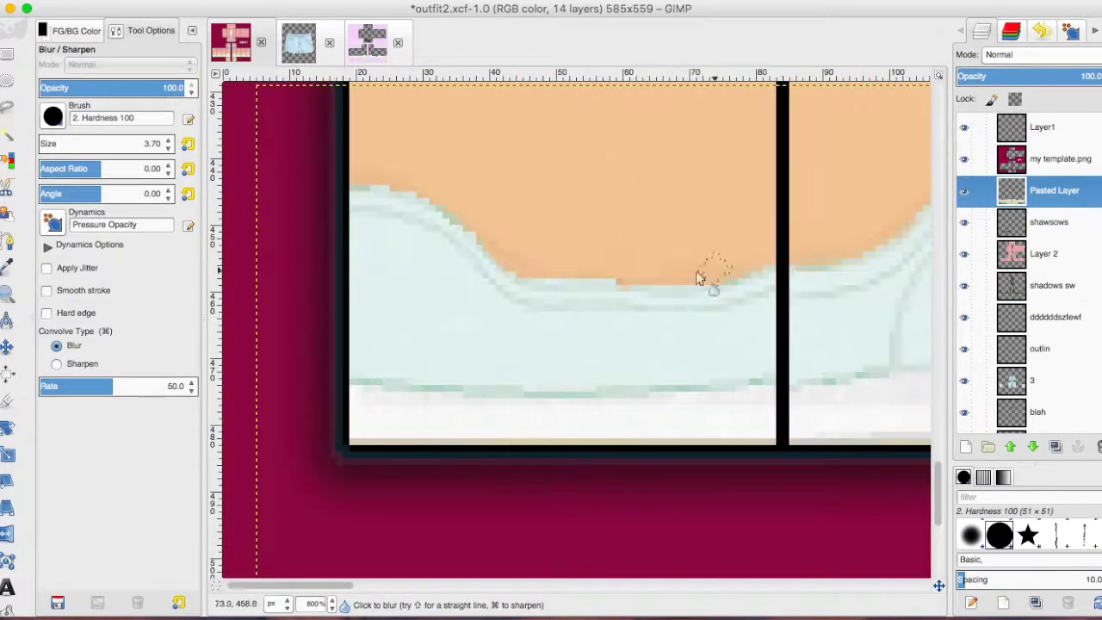
# Step: Replace the right leg's shoe on Pasted Layer with a horizontally mirrored copy of the left leg's shoe and anchor it
pyautogui.click(316, 530)
pyautogui.press('r')
pyautogui.moveTo(338, 455); pyautogui.dragTo(814, 561)
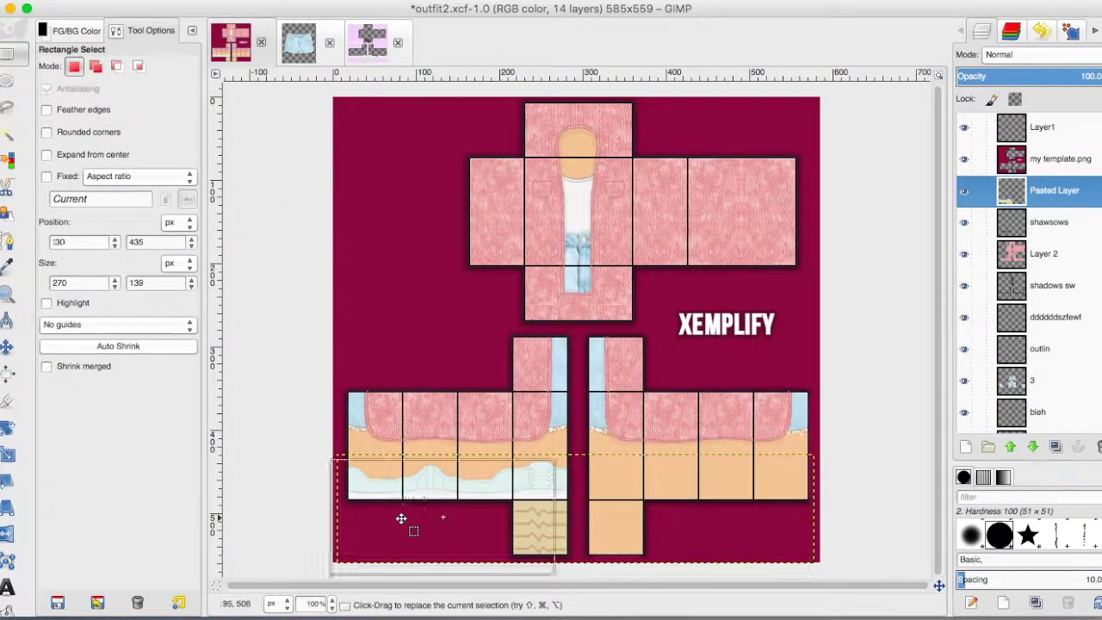
pyautogui.hotkey('ctrl', 'c')
pyautogui.hotkey('ctrl', 'v')
pyautogui.moveTo(485, 502); pyautogui.dragTo(728, 502)
pyautogui.press('4')
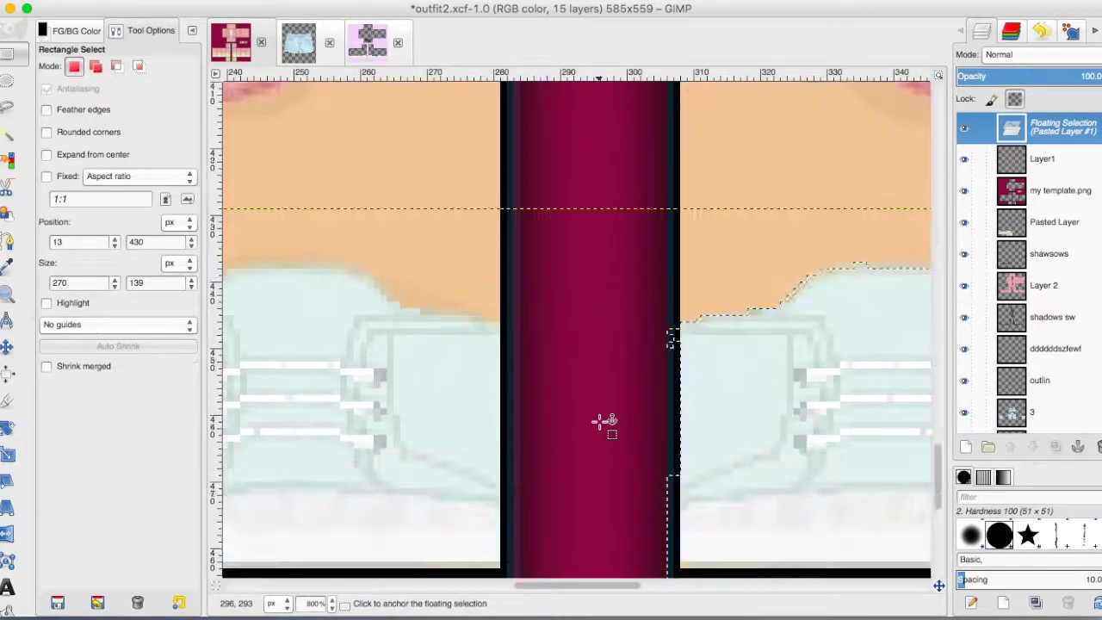
pyautogui.click(603, 423)
# Step: Copy the left leg's shoe shadow on layer shawsows onto the right leg's shoe and anchor it
pyautogui.hotkey('shift', 'e')
pyautogui.hscroll(5, 413, 313)
pyautogui.press('r')
pyautogui.hscroll(-10, 576, 328)
pyautogui.scroll(-3, 743, 423)
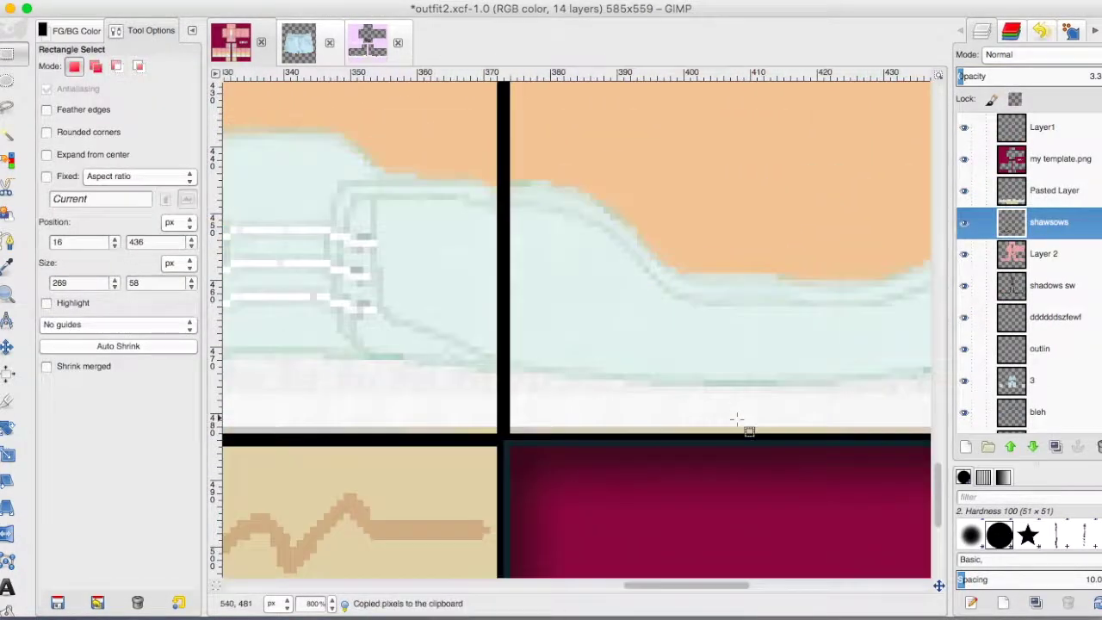
pyautogui.hotkey('ctrl', 'v')
pyautogui.press('-')
pyautogui.hscroll(-3, 625, 425)
pyautogui.click(625, 424)
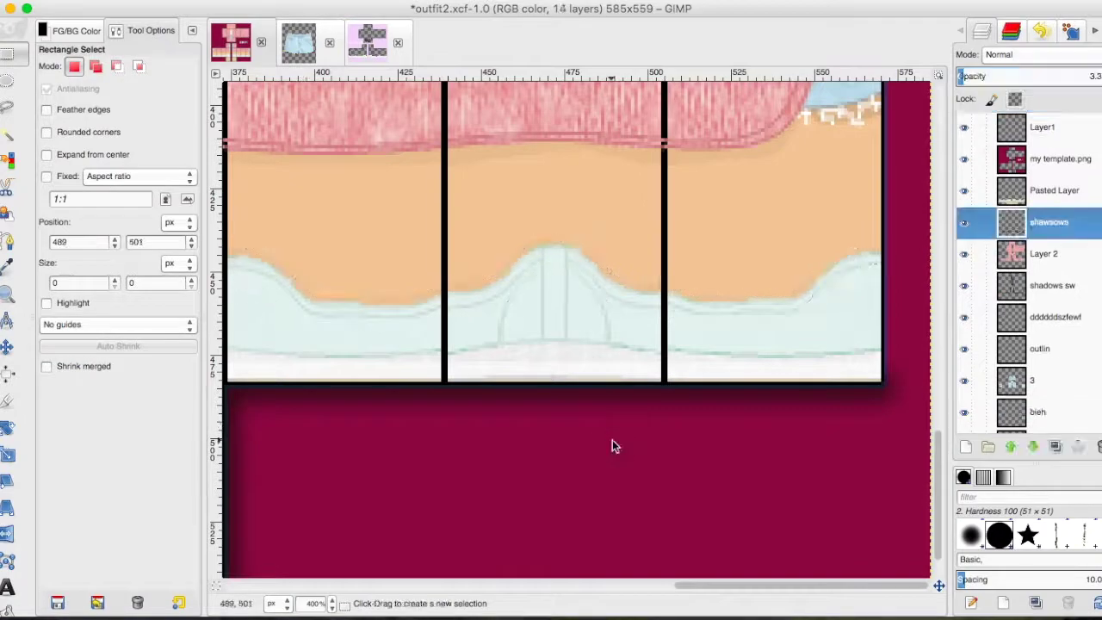
# Step: Open shading.png from the TEMPLATES folder and clear the white background around its panels
pyautogui.click(318, 603)
pyautogui.click(326, 533)
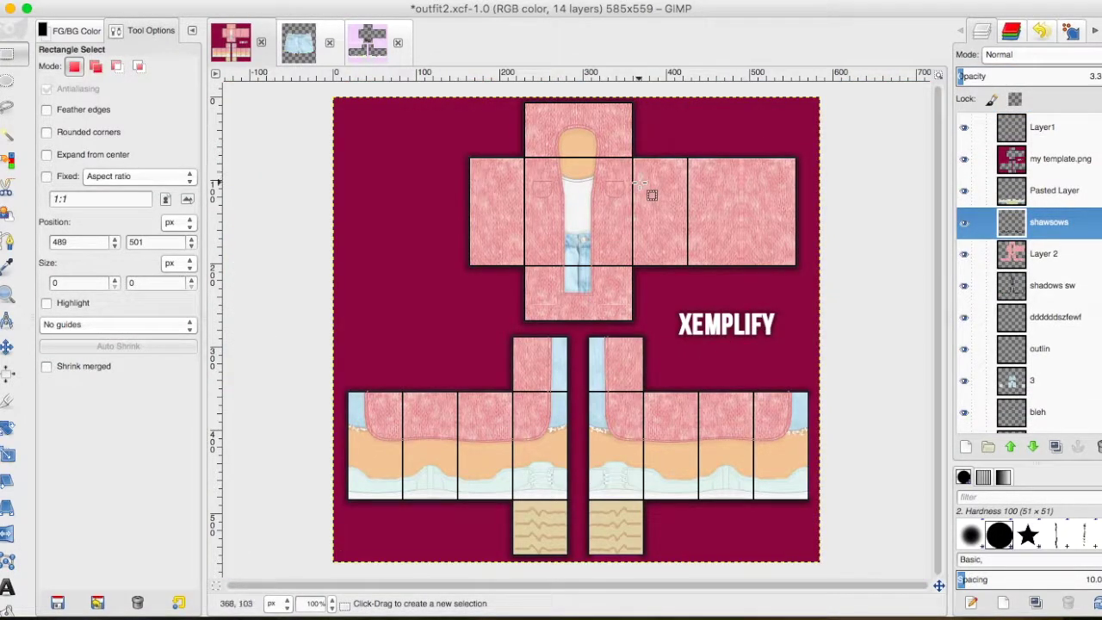
pyautogui.hotkey('ctrl', 'o')
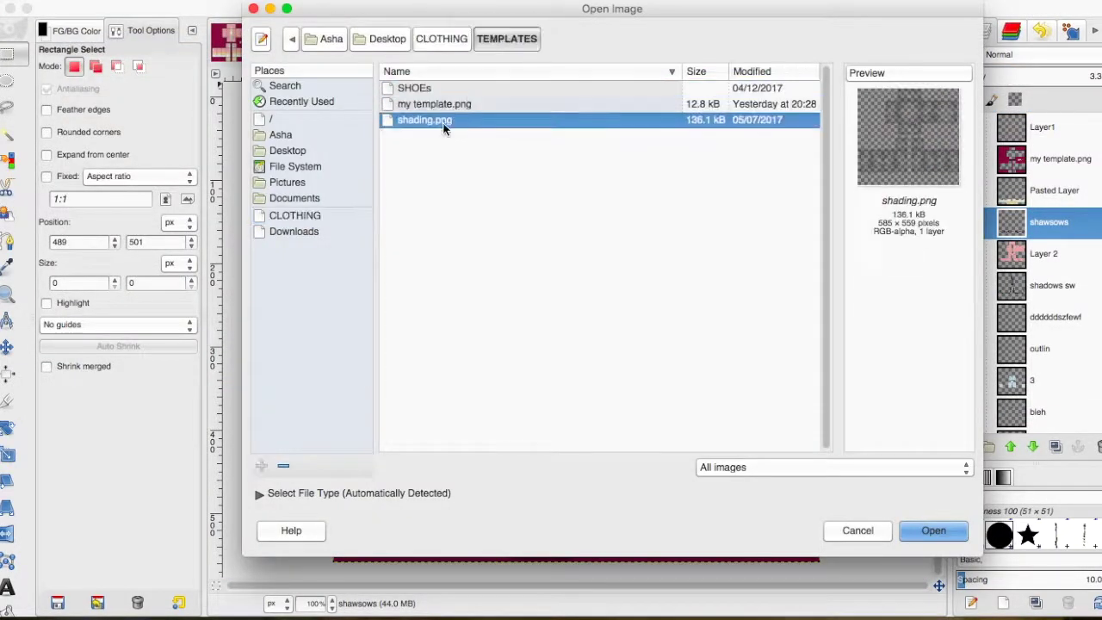
pyautogui.doubleClick(451, 121)
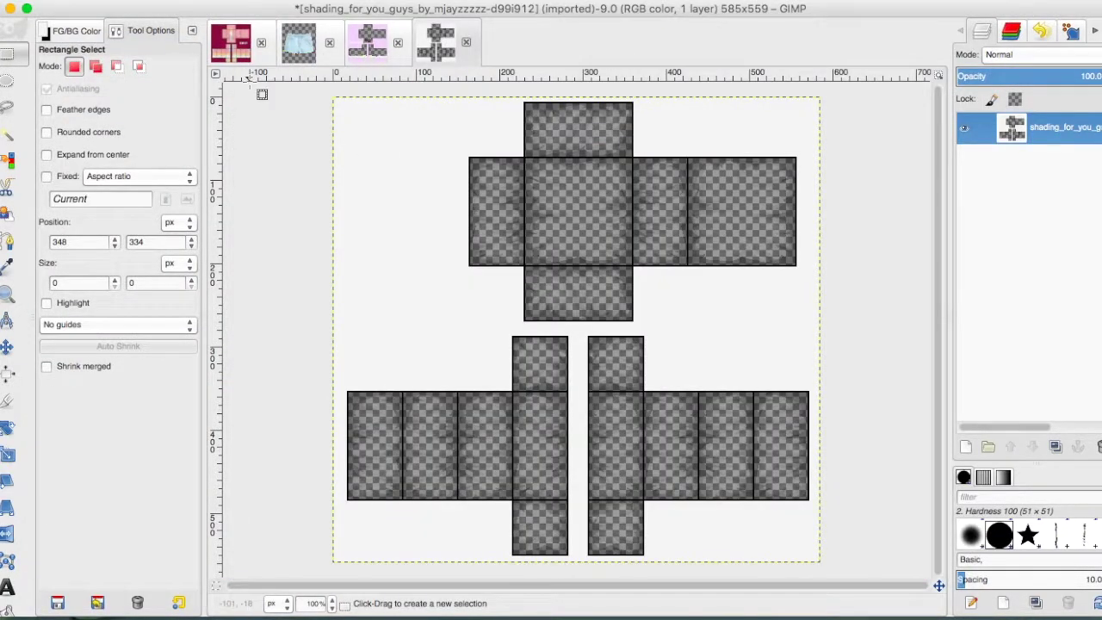
pyautogui.rightClick(422, 265)
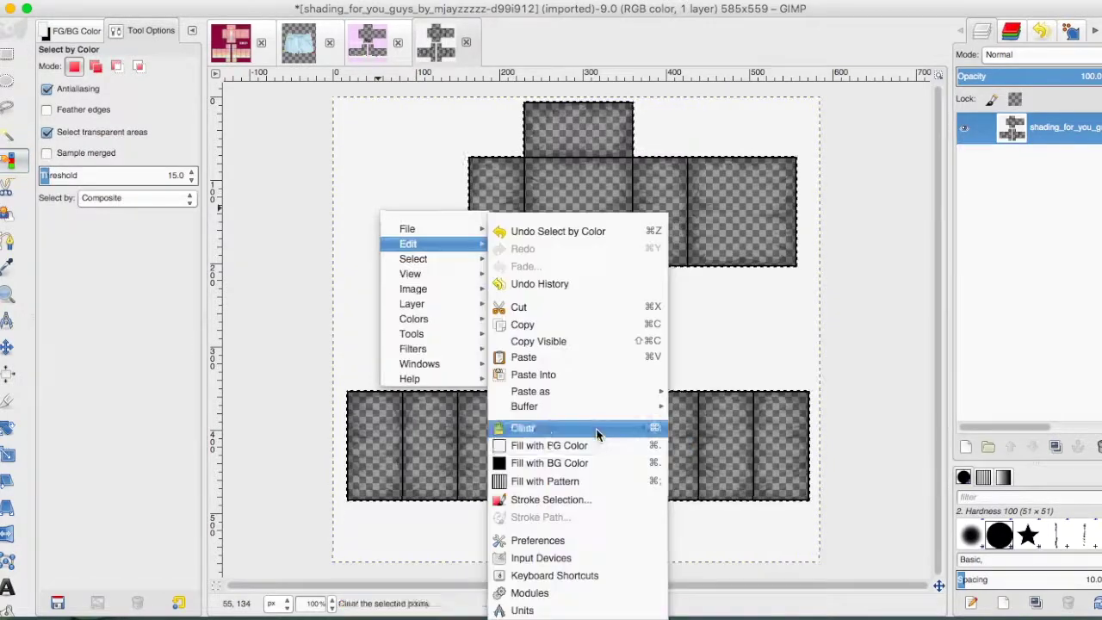
pyautogui.click(529, 423)
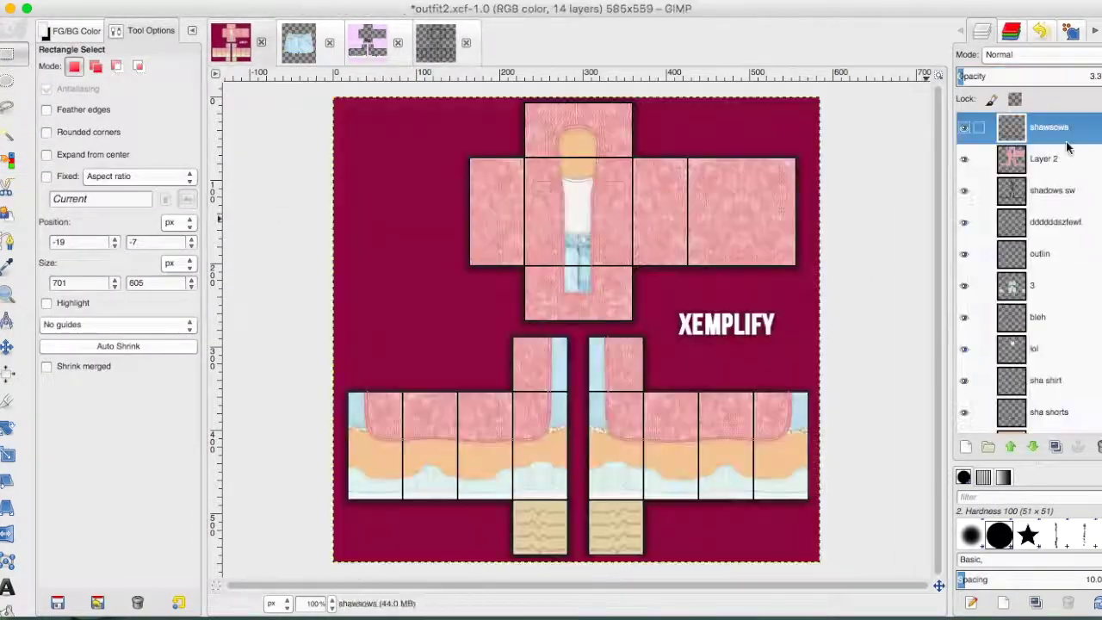
# Step: Paste the shading onto a new layer at the top of the outfit2 image, anchor it and set the layer's opacity to 65
pyautogui.doubleClick(1068, 149)
pyautogui.press('Return')
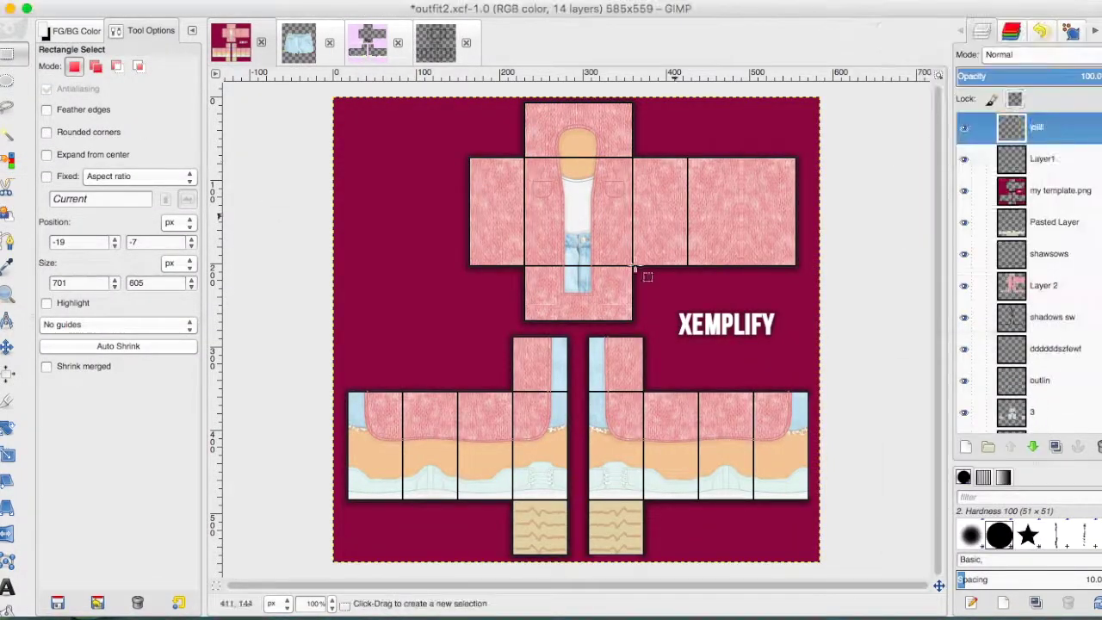
pyautogui.hotkey('ctrl', 'v')
pyautogui.click(452, 268)
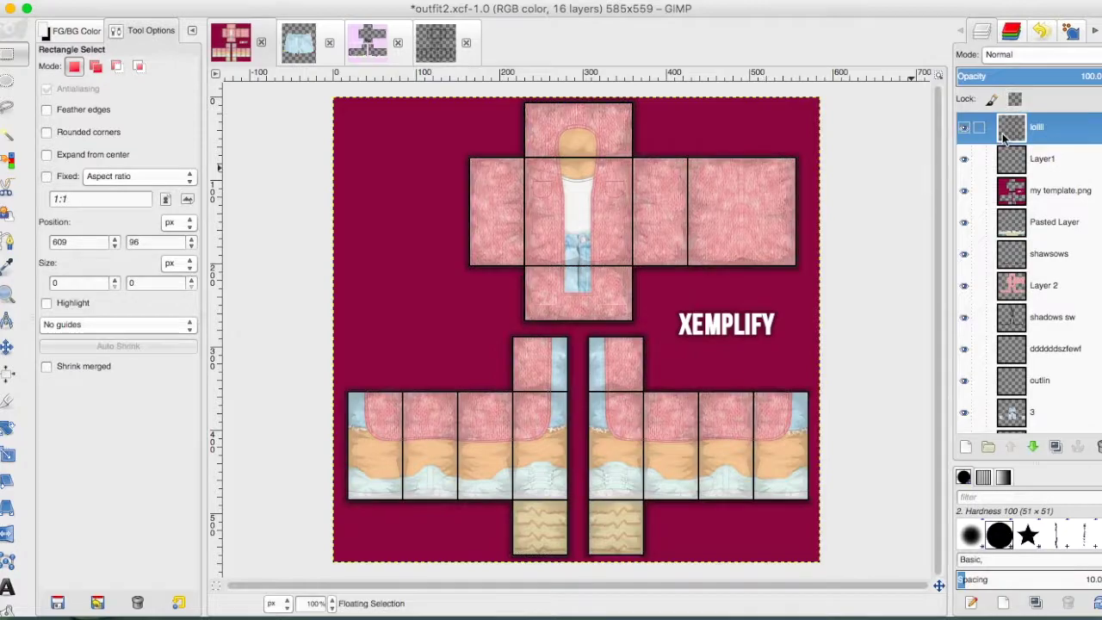
pyautogui.moveTo(1001, 76); pyautogui.dragTo(1001, 75)
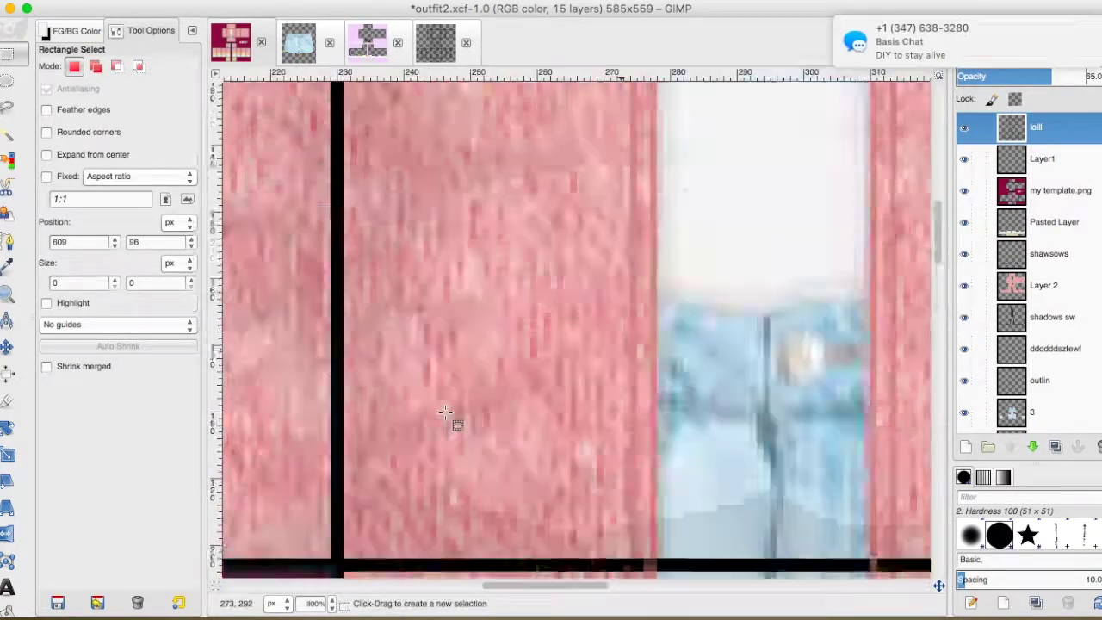
# Step: Erase the pasted shading over the bare skin of the neck and the right-hand leg using an Eraser size of 14.50
pyautogui.scroll(5, 448, 431)
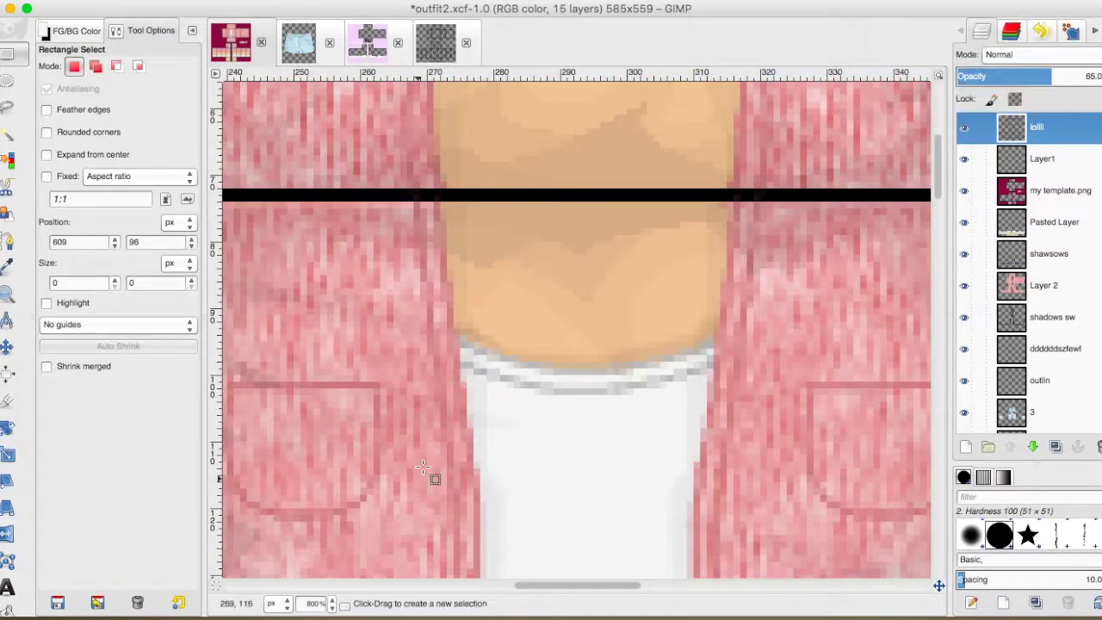
pyautogui.hotkey('shift', 'e')
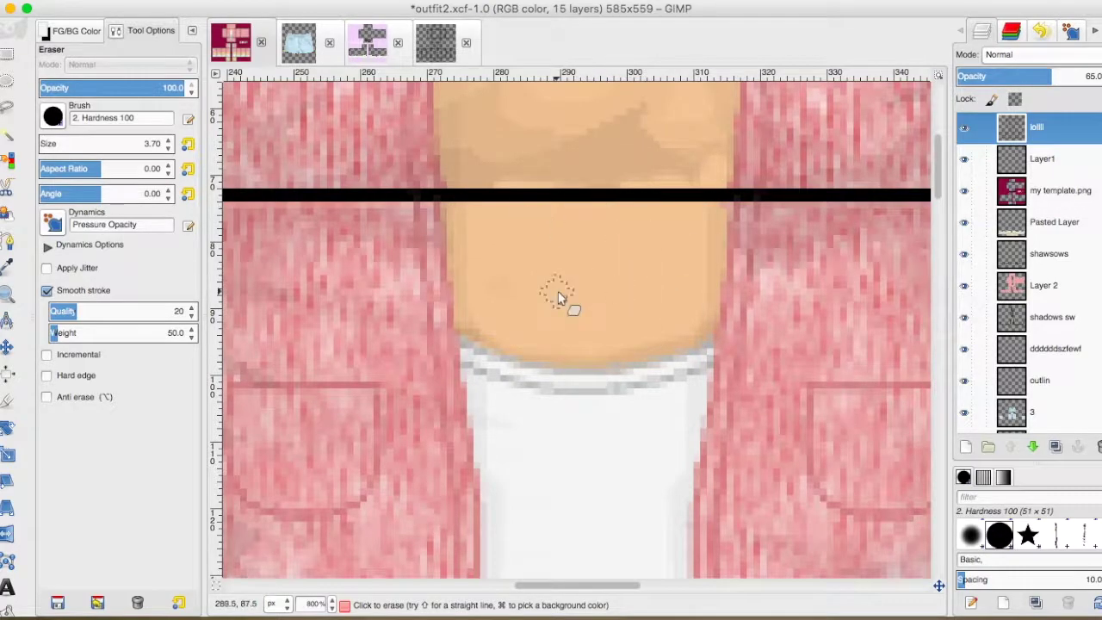
pyautogui.scroll(2, 570, 253)
pyautogui.press(']')
pyautogui.scroll(-6, 594, 276)
pyautogui.scroll(-10, 594, 288)
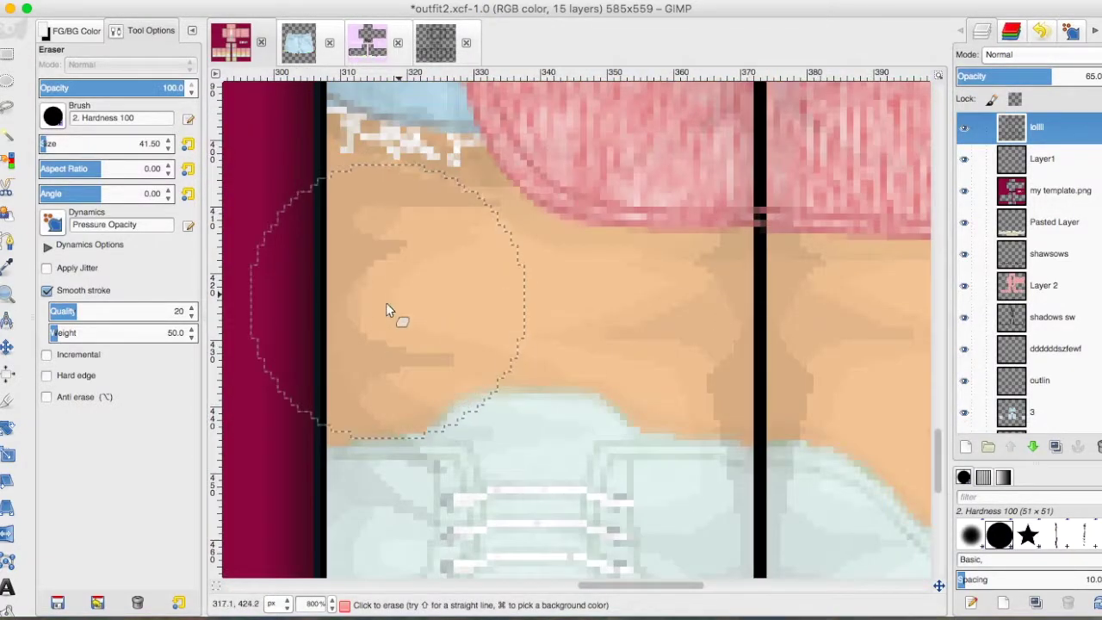
pyautogui.hscroll(6, 782, 300)
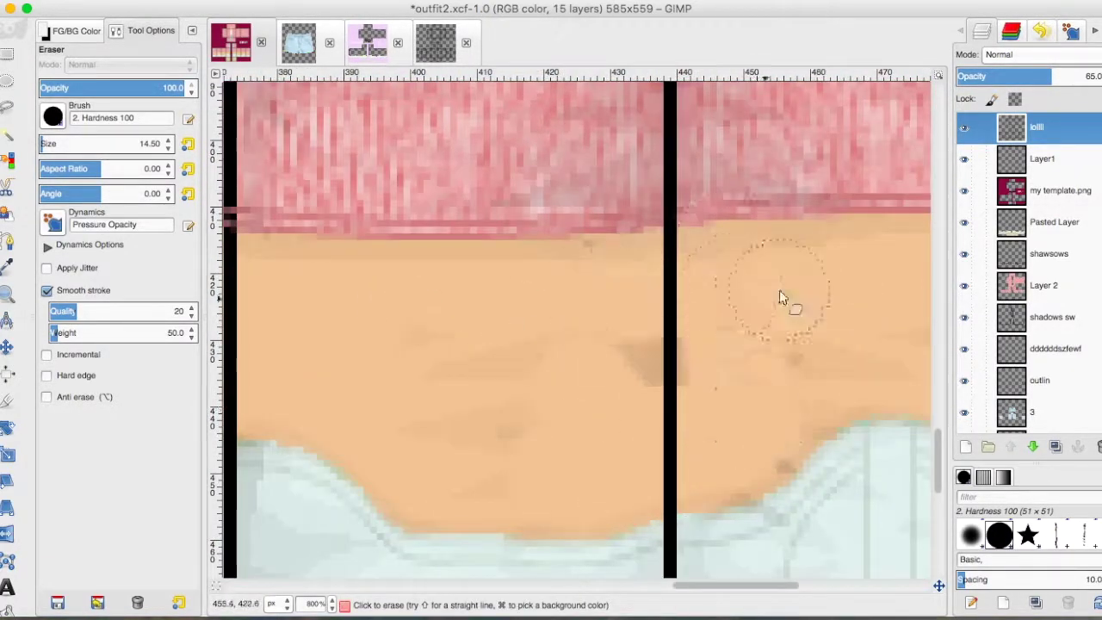
pyautogui.hscroll(4, 404, 460)
pyautogui.hscroll(7, 836, 480)
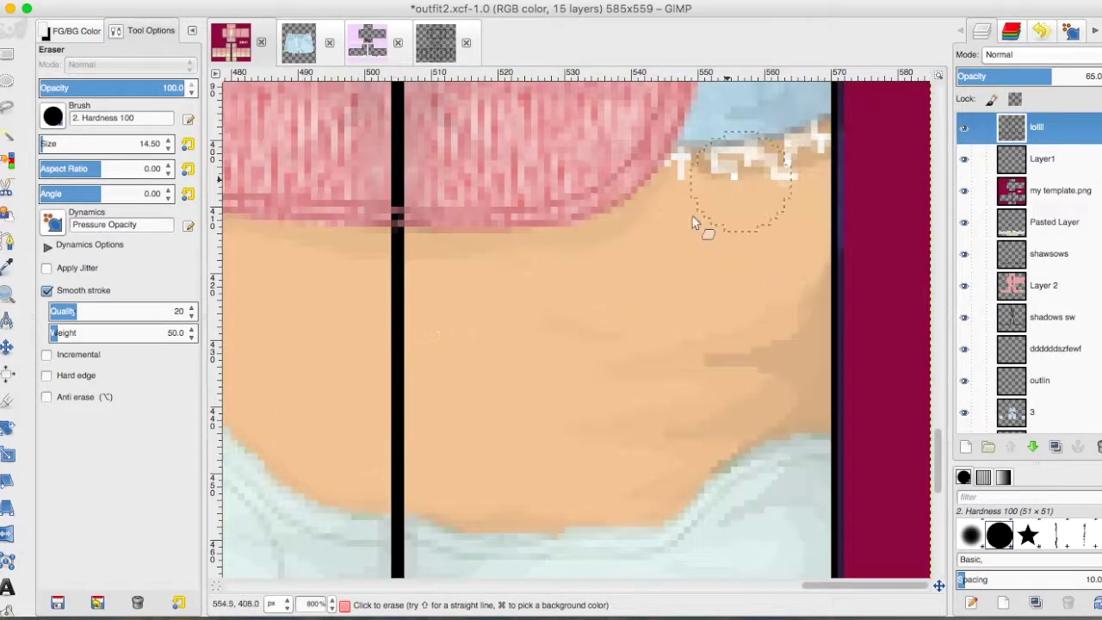
pyautogui.hscroll(-1, 624, 427)
pyautogui.scroll(-8, 479, 561)
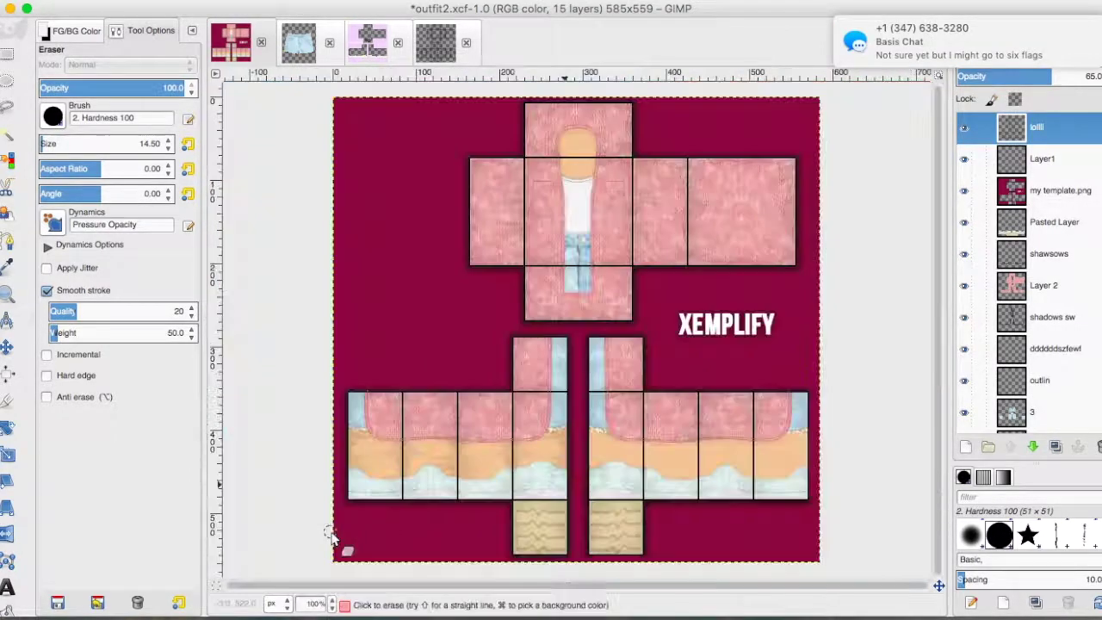
# Step: Replace the left-hand leg's shading with a horizontally mirrored copy of the right-hand leg's shading and anchor it
pyautogui.press('r')
pyautogui.moveTo(341, 335)
pyautogui.mouseDown()
pyautogui.moveTo(554, 568)
pyautogui.moveTo(579, 567)
pyautogui.mouseUp()
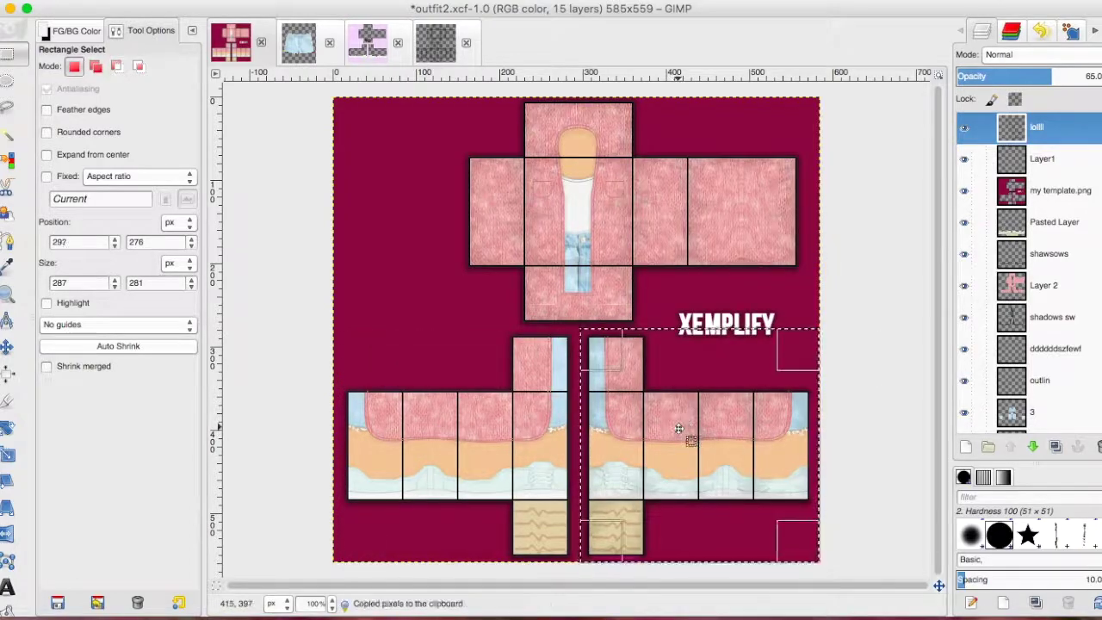
pyautogui.hotkey('ctrl', 'v')
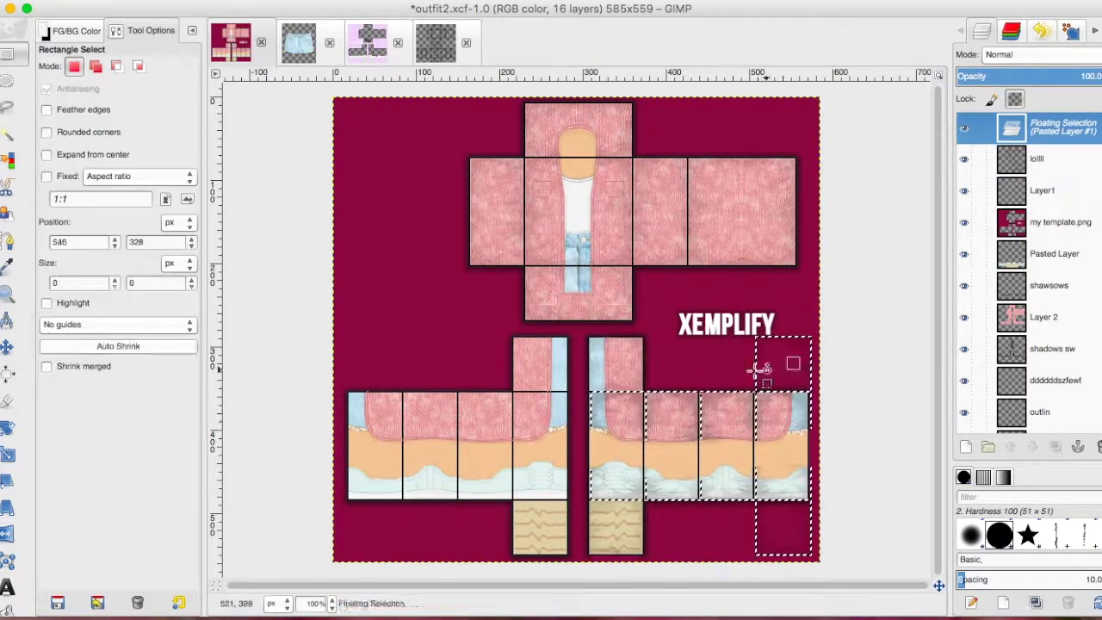
pyautogui.moveTo(770, 388); pyautogui.dragTo(529, 392)
pyautogui.click(316, 603)
pyautogui.click(316, 476)
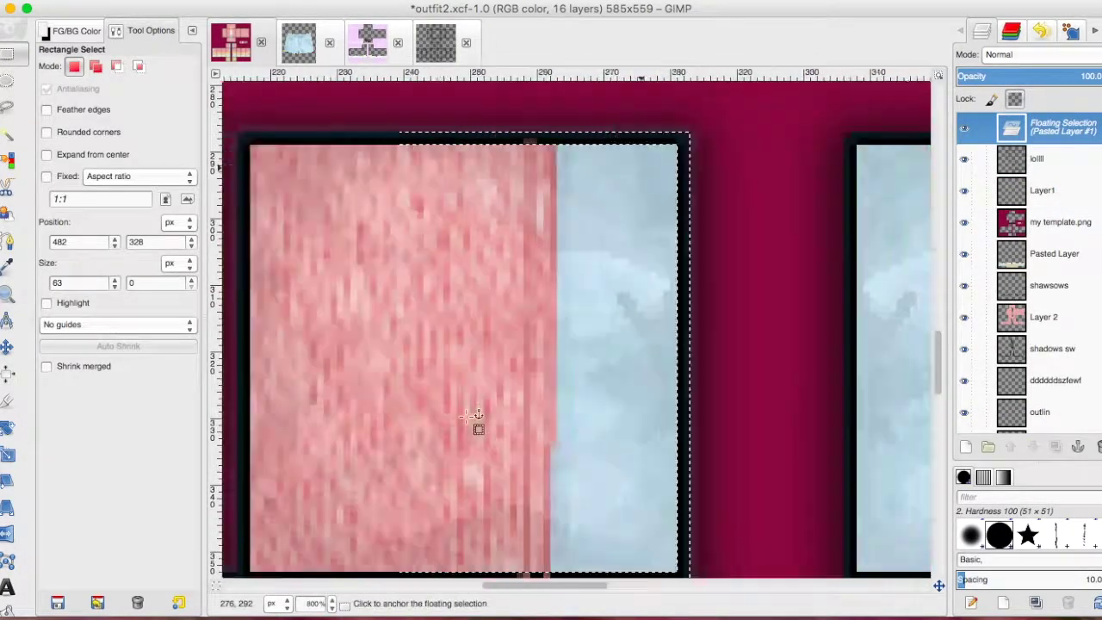
pyautogui.scroll(-3, 418, 494)
pyautogui.press('1')
pyautogui.hotkey('ctrl', 'h')
# Step: Apply a Gaussian Blur to the cardigan's knit texture on Layer 2
pyautogui.scroll(-5, 965, 419)
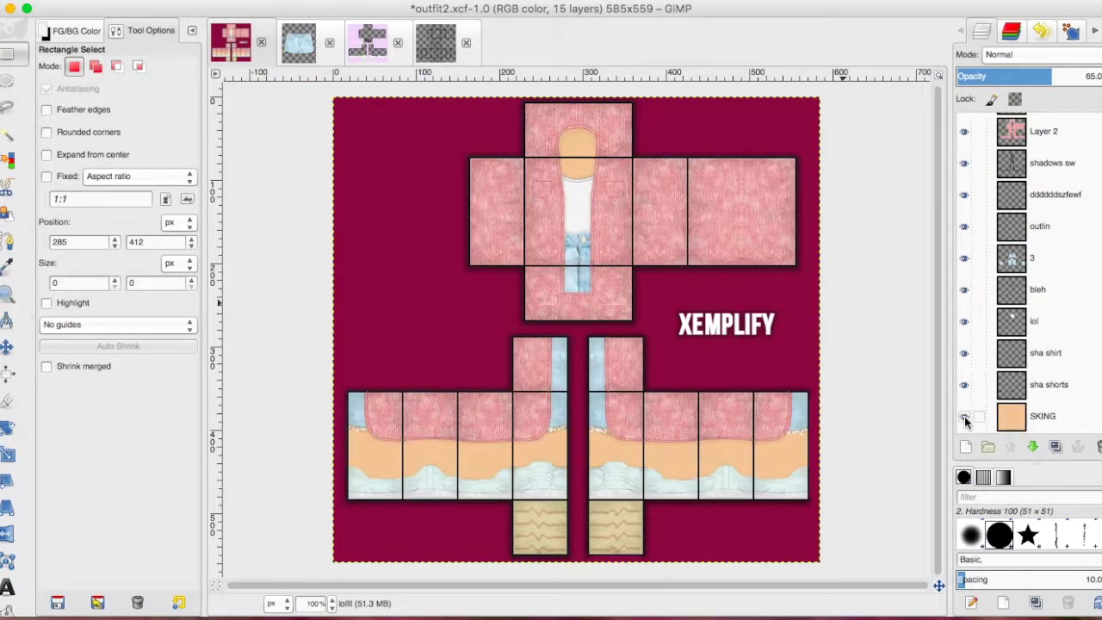
pyautogui.click(1044, 131)
pyautogui.click(422, 2)
pyautogui.click(681, 101)
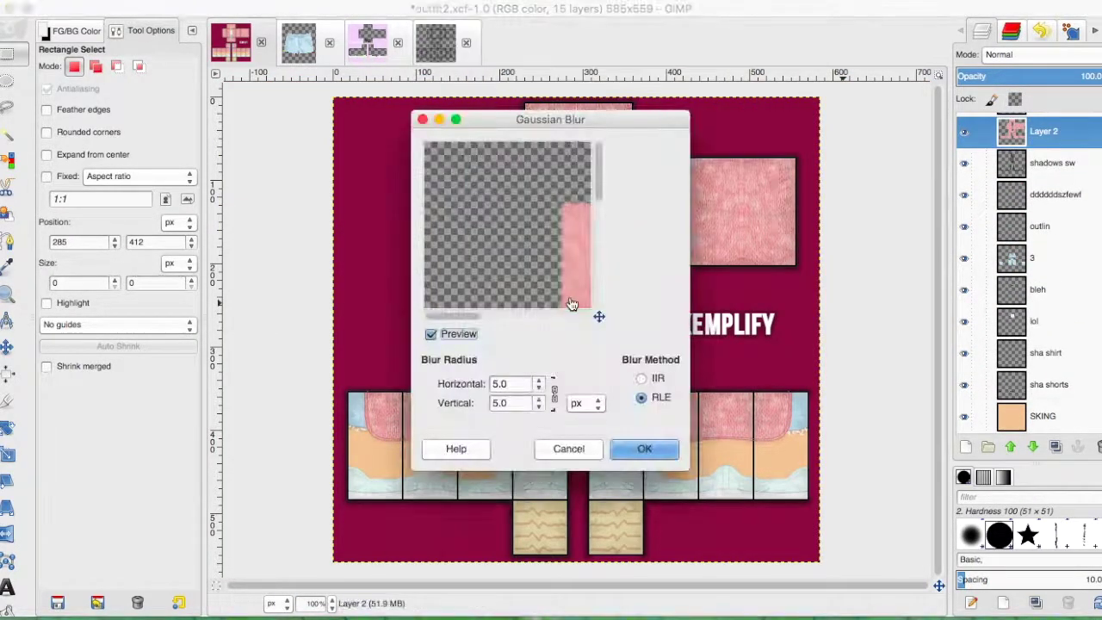
pyautogui.click(642, 450)
# Step: Open the recent file my template.png as a separate image
pyautogui.click(82, 2)
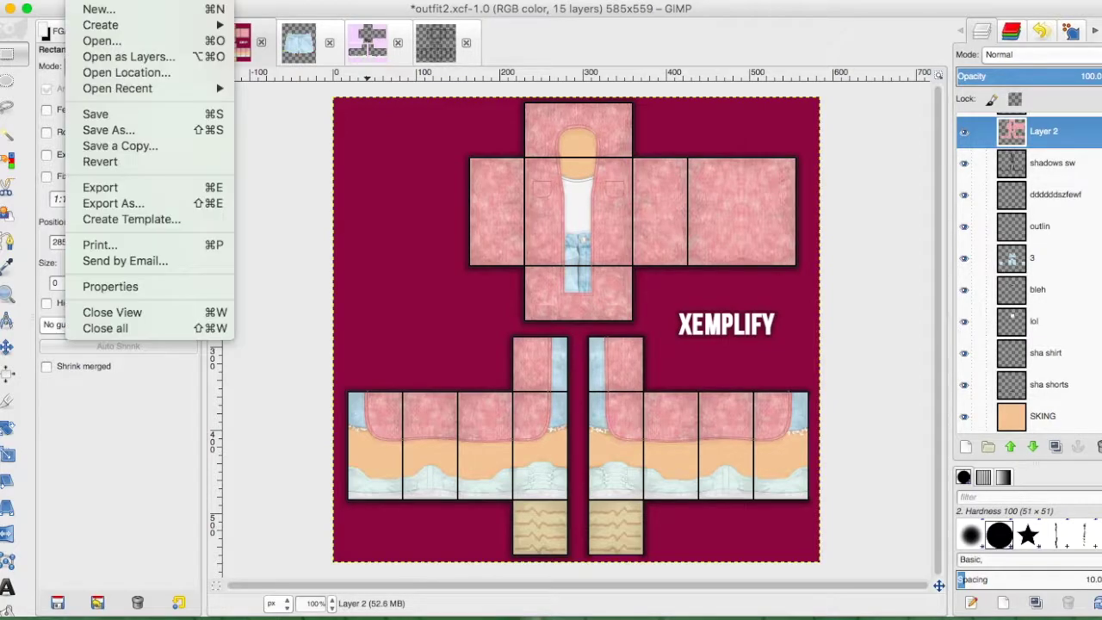
pyautogui.moveTo(117, 88)
pyautogui.click(345, 204)
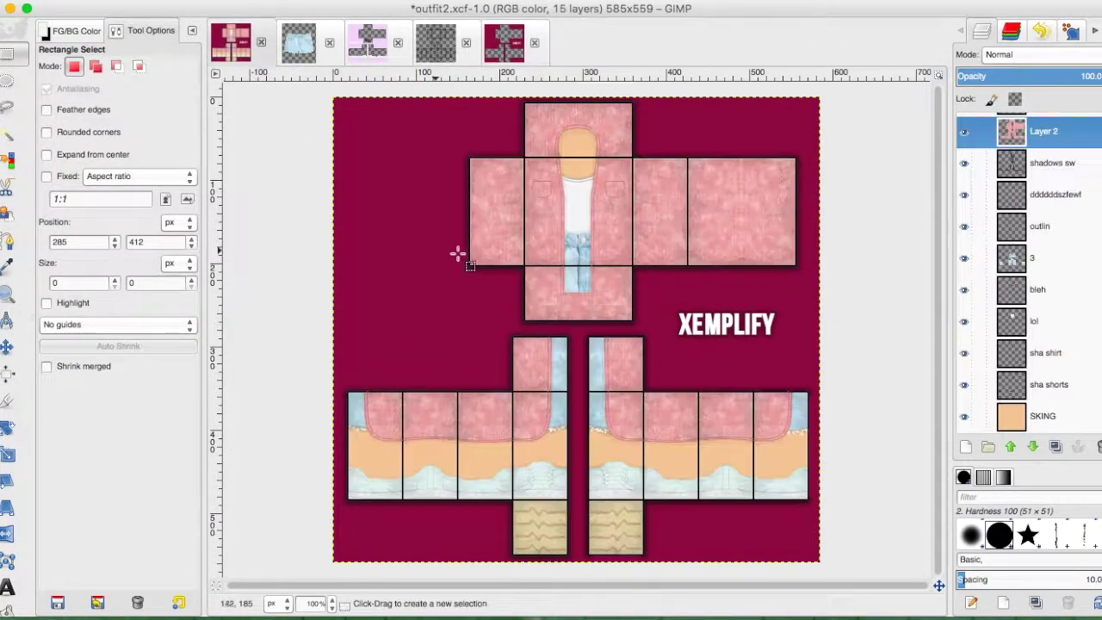
# Step: Copy a panel of knit texture from outfit2 and paste it across the left limb's four side panels in the blank template
pyautogui.scroll(3, 457, 250)
pyautogui.moveTo(632, 312); pyautogui.dragTo(632, 577)
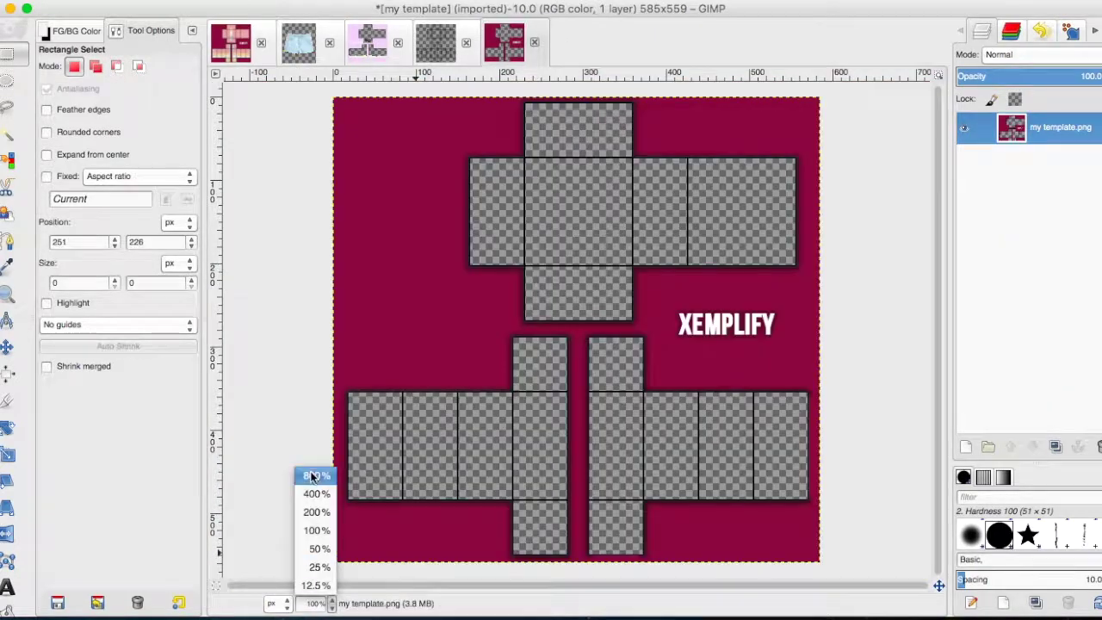
pyautogui.click(325, 517)
pyautogui.press('2')
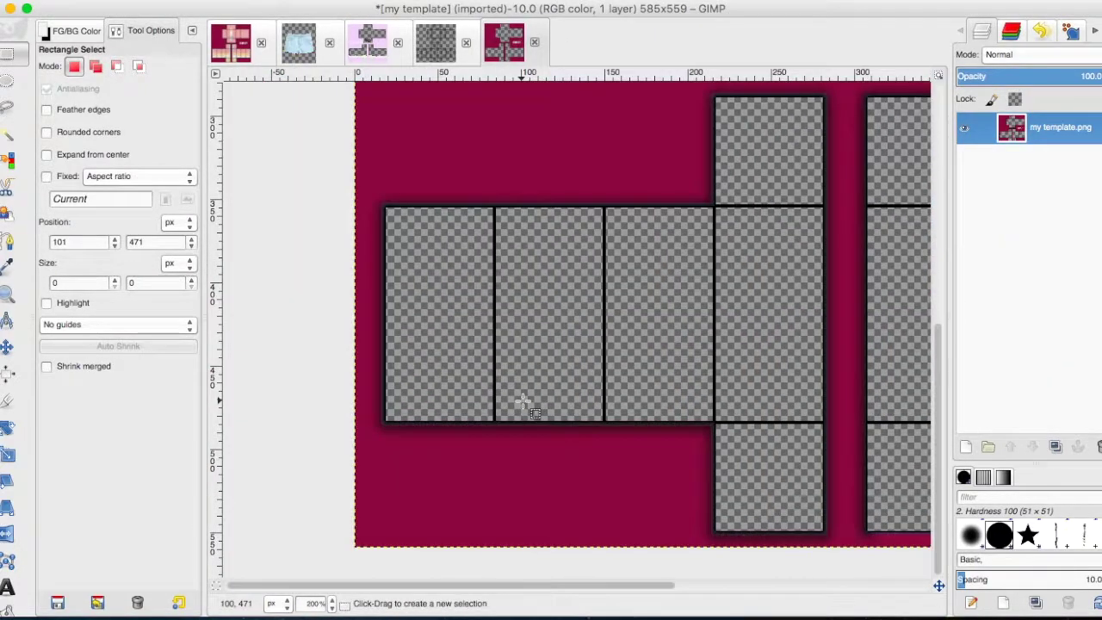
pyautogui.hotkey('ctrl', 'v')
pyautogui.moveTo(645, 339); pyautogui.dragTo(774, 338)
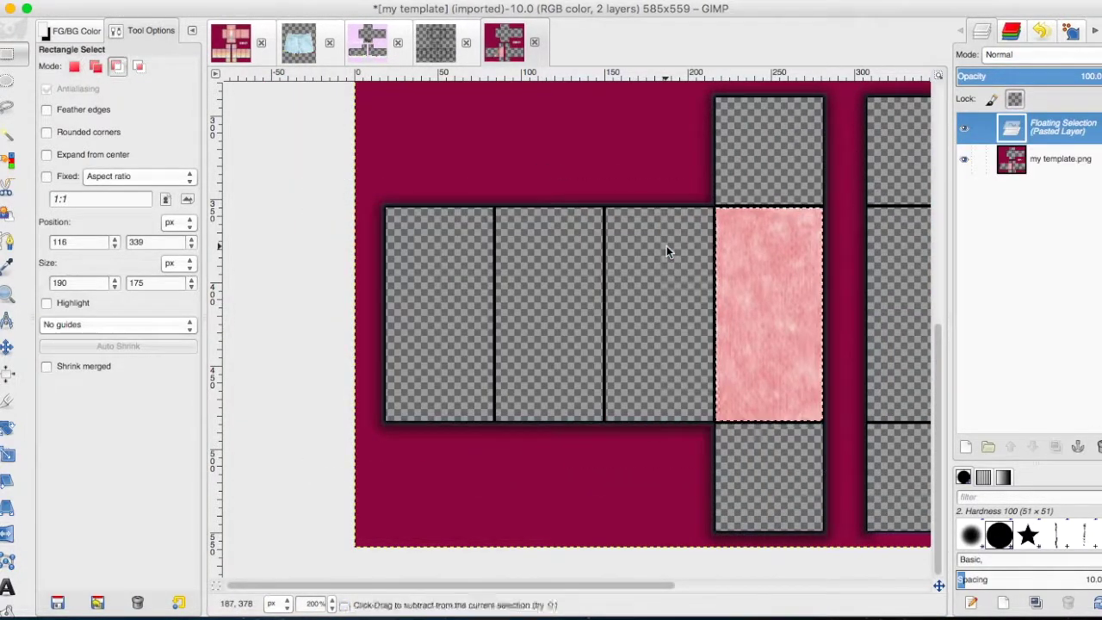
pyautogui.hotkey('ctrl', 'c')
pyautogui.hotkey('ctrl', 'v')
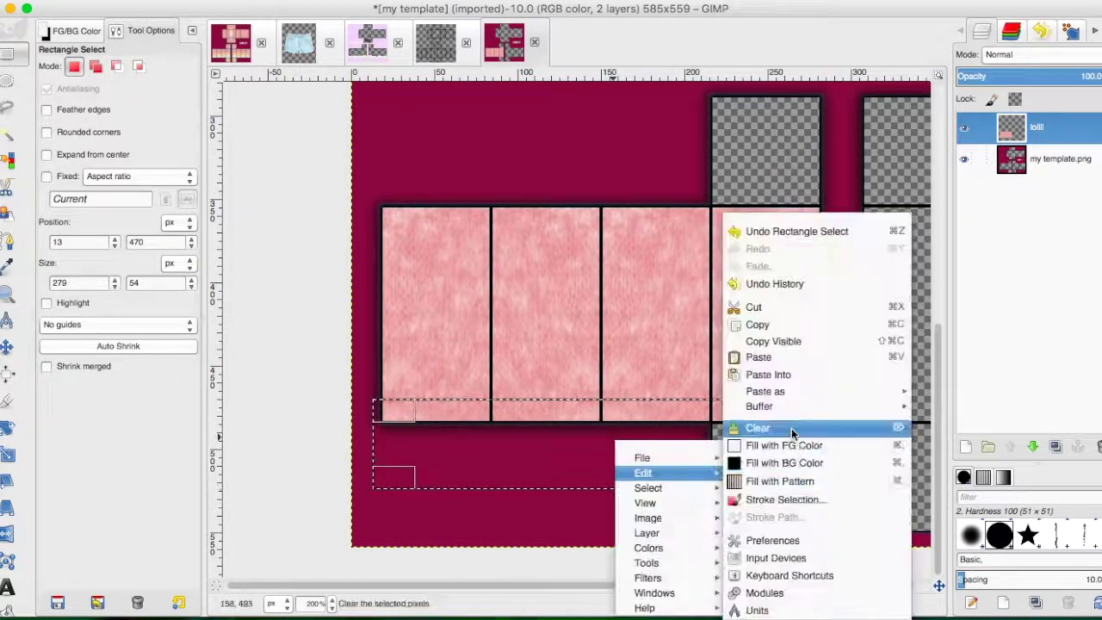
# Step: Clear the bottom strip of the sleeve texture and draw a 1 px black line along its lower edge on a new outline layer
pyautogui.click(728, 432)
pyautogui.click(334, 604)
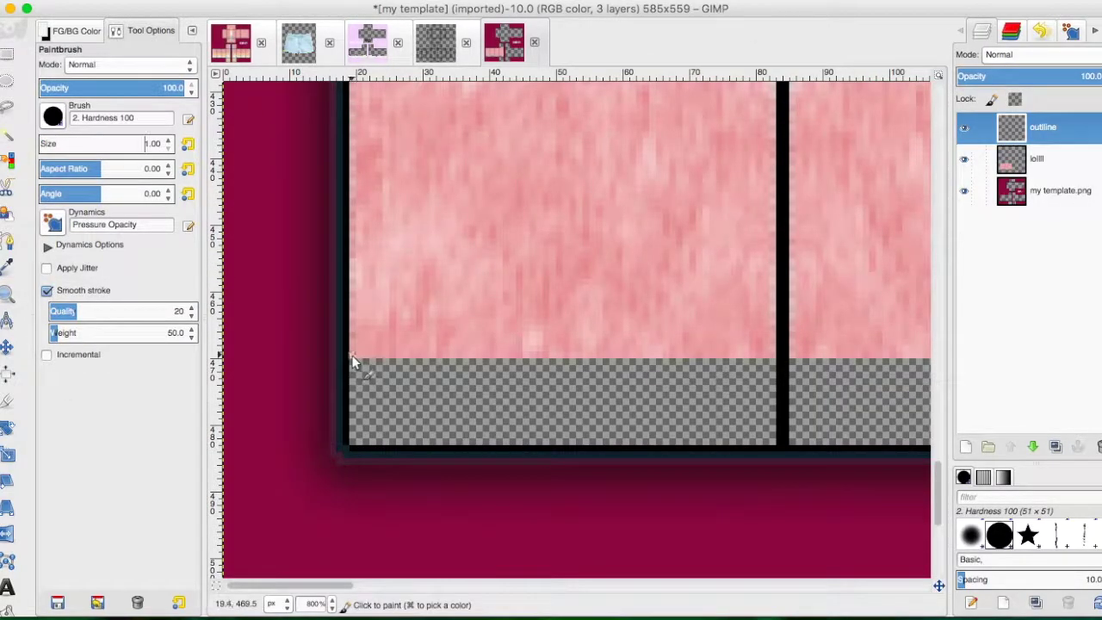
pyautogui.scroll(-3, 353, 362)
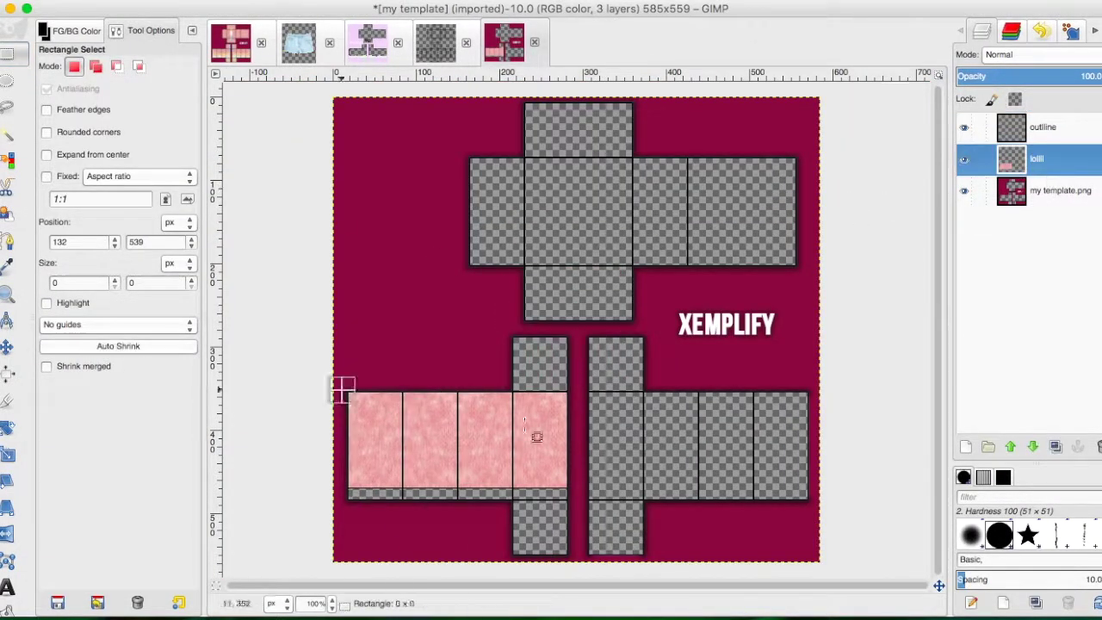
# Step: Draw a second straight black line across the sleeve on the outline layer, about 9 px above the lower edge line
pyautogui.press('4')
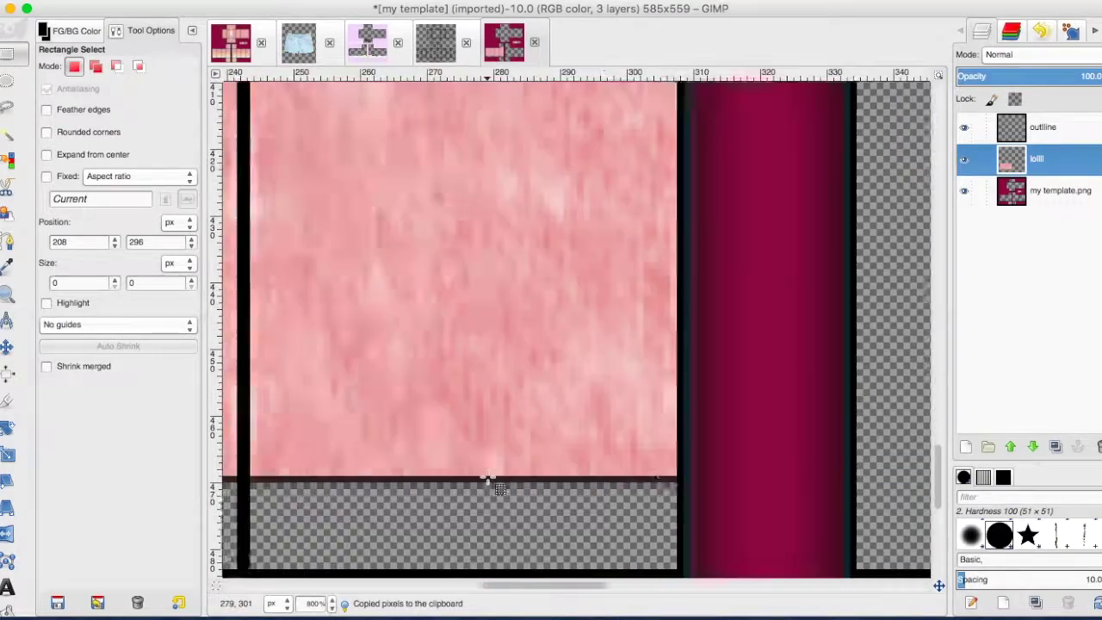
pyautogui.hscroll(-3, 485, 474)
pyautogui.hscroll(1, 700, 291)
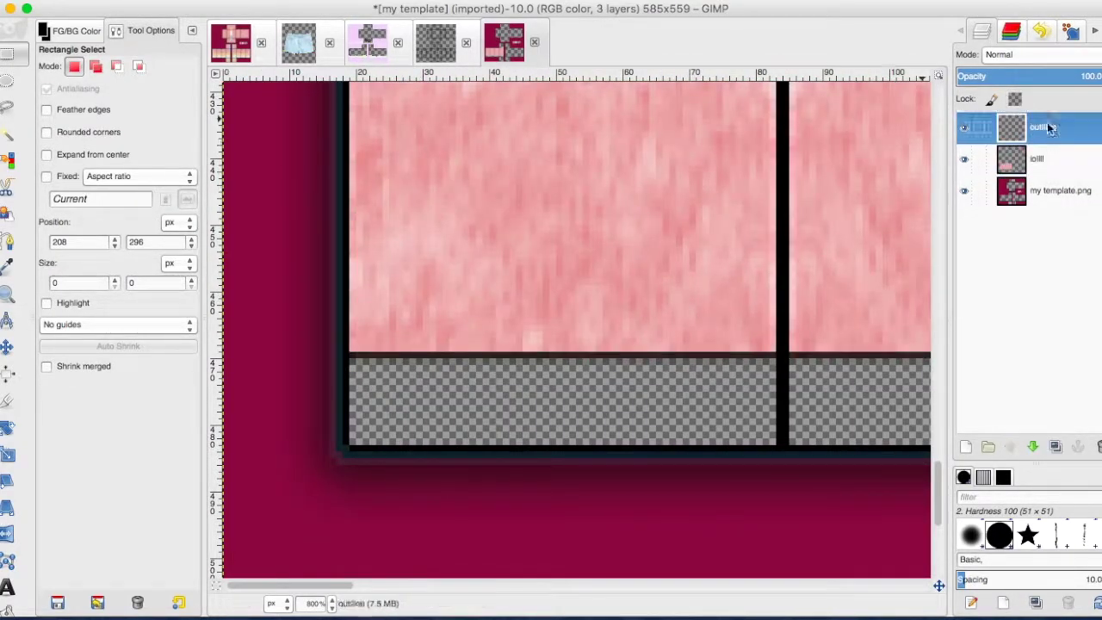
pyautogui.press('n')
pyautogui.hscroll(5, 510, 295)
pyautogui.hscroll(-5, 552, 301)
pyautogui.keyDown('shift'); pyautogui.click(552, 301); pyautogui.keyUp('shift')
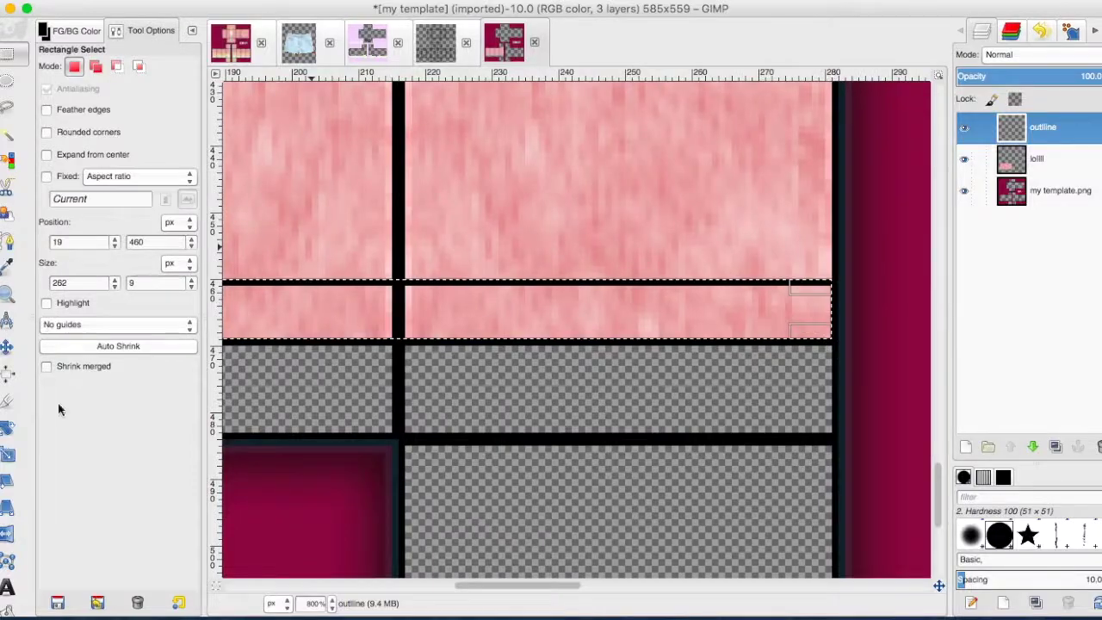
# Step: Fill the 262 × 9 px cuff band between the two outlines with a vertical stripe pattern for ribbing
pyautogui.hotkey('shift', 'b')
pyautogui.click(431, 315)
pyautogui.press('r')
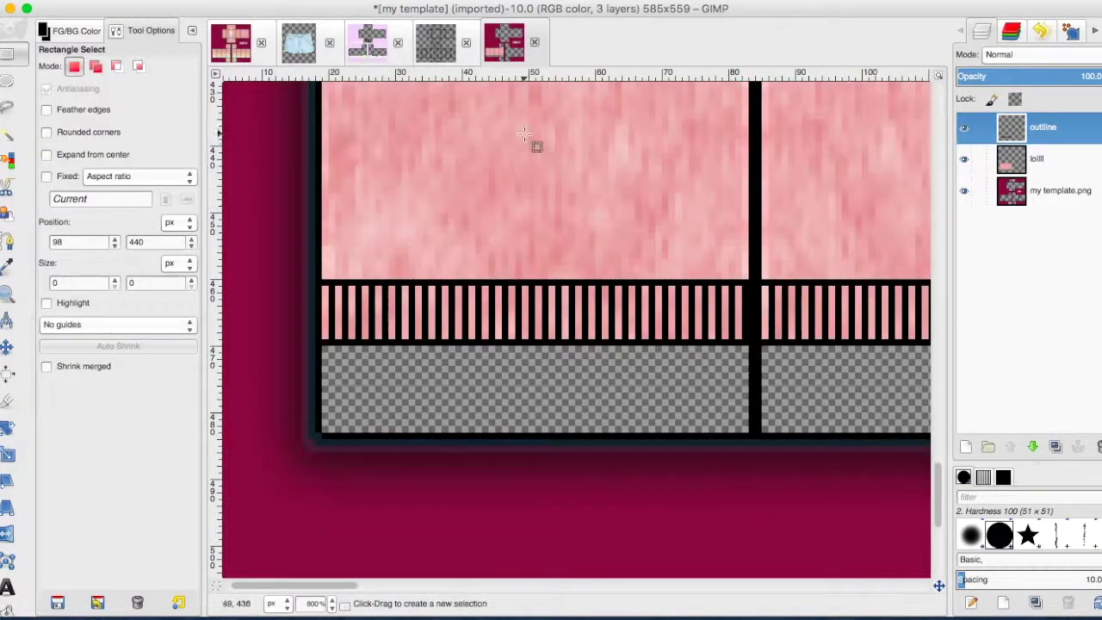
pyautogui.click(361, 51)
pyautogui.moveTo(861, 126); pyautogui.dragTo(815, 124)
pyautogui.moveTo(925, 147)
pyautogui.mouseDown()
pyautogui.moveTo(954, 152)
pyautogui.moveTo(944, 148)
pyautogui.mouseUp()
pyautogui.moveTo(956, 107); pyautogui.dragTo(952, 113)
pyautogui.moveTo(862, 140); pyautogui.dragTo(887, 138)
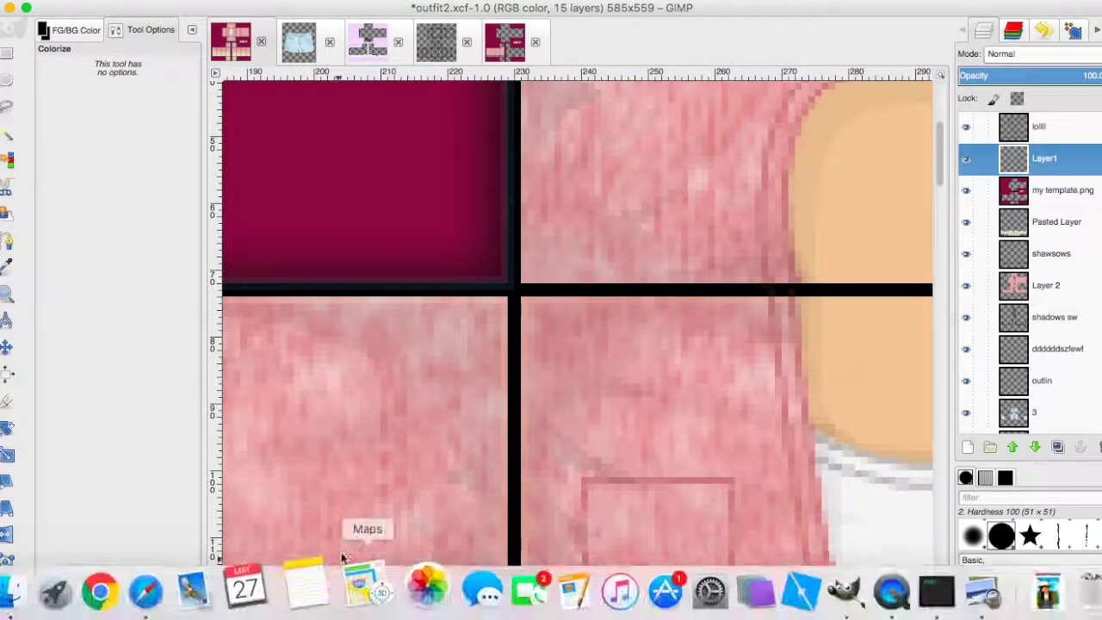
# Step: Sample the cardigan neckline outline's dark pink as foreground color from outfit2, and select the black ribbing lines on the template's outline layer
pyautogui.hscroll(4, 319, 315)
pyautogui.scroll(5, 319, 316)
pyautogui.click(12, 274)
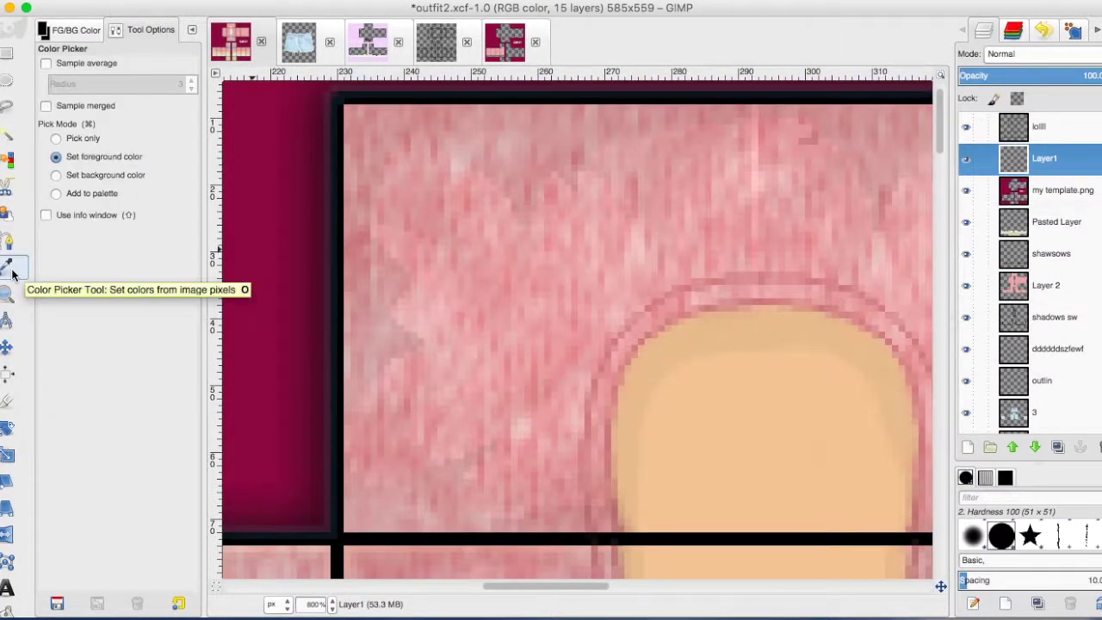
pyautogui.click(687, 282)
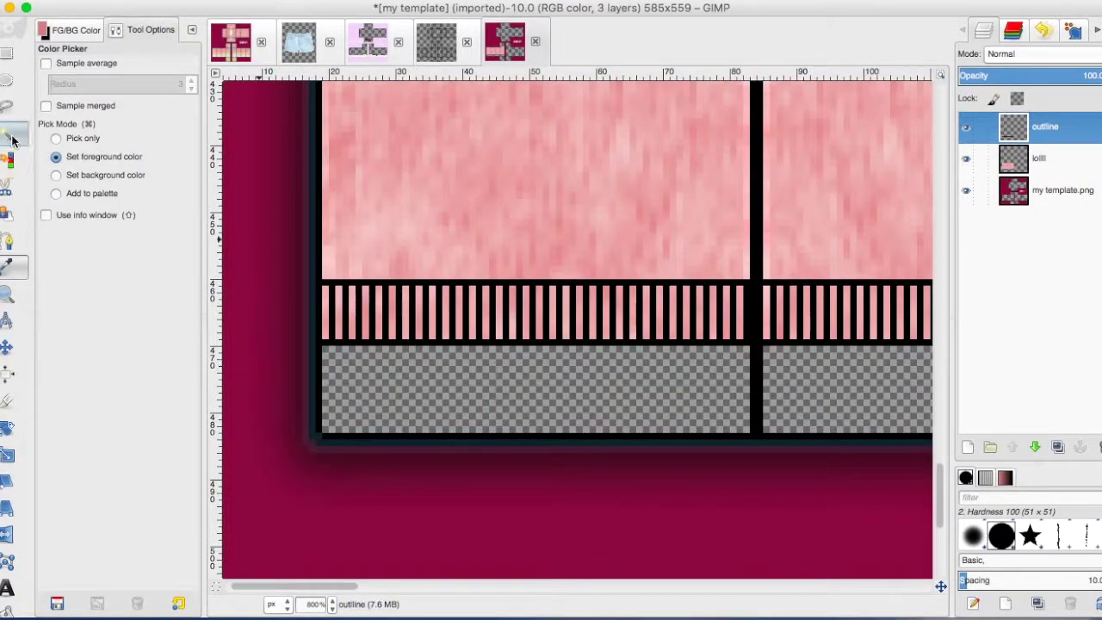
pyautogui.click(12, 139)
pyautogui.click(377, 293)
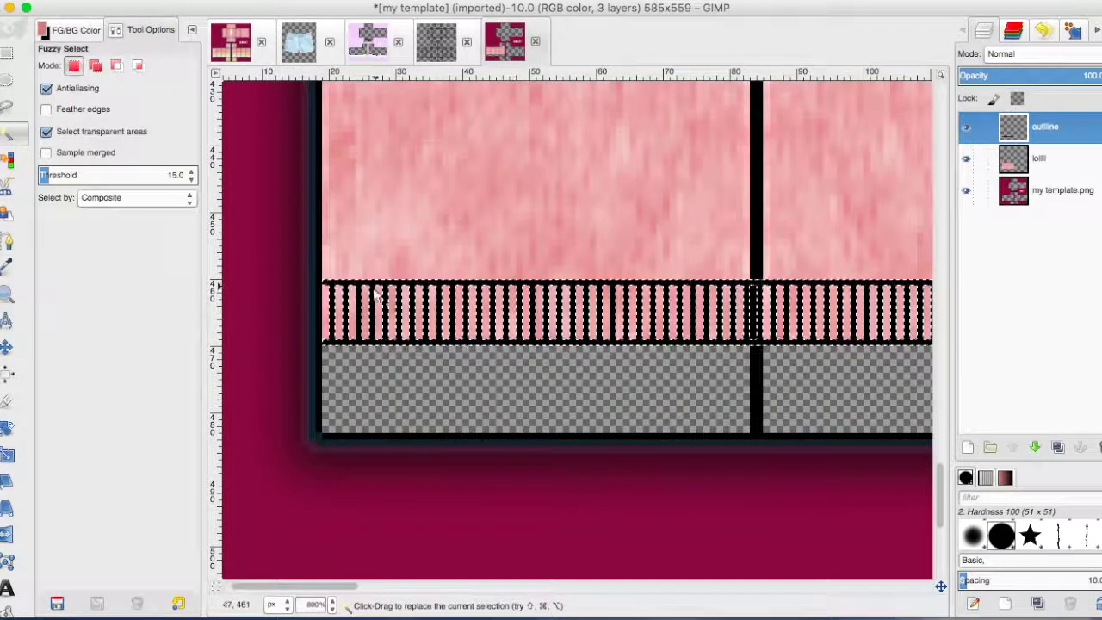
# Step: Fill the selected ribbing lines of the sleeve cuff with the sampled dark pink
pyautogui.click(7, 611)
pyautogui.click(406, 290)
pyautogui.press('m')
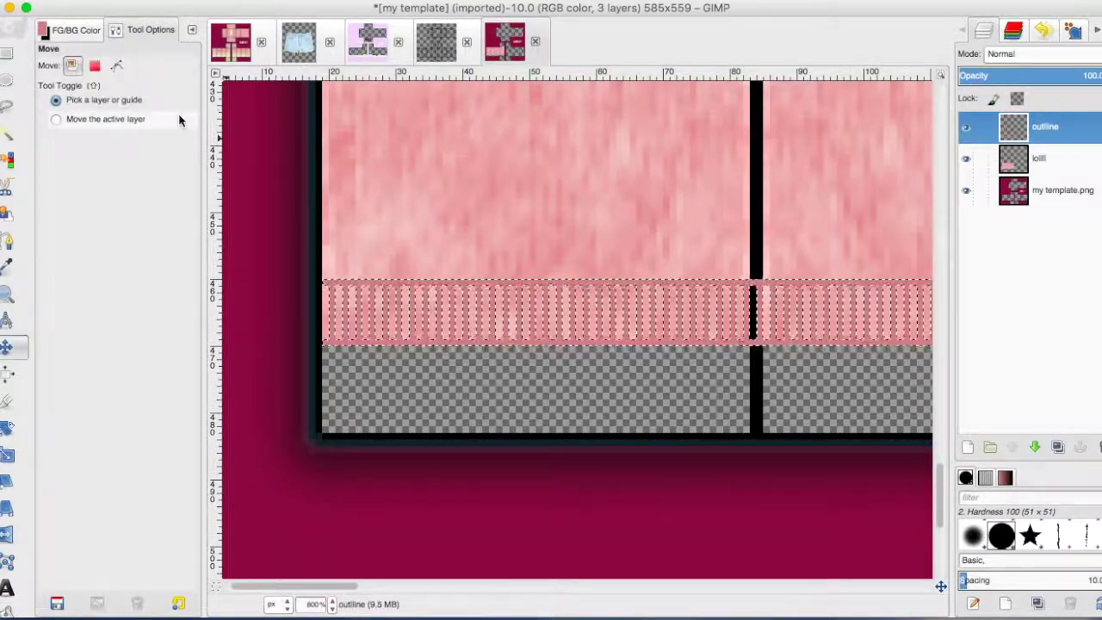
pyautogui.press('r')
# Step: Deselect everything, place the template layer above the others, and lower the outline layer's opacity to about 47%
pyautogui.scroll(3, 569, 172)
pyautogui.hotkey('ctrl', 'z')
pyautogui.hotkey('ctrl', 'z')
pyautogui.press('1')
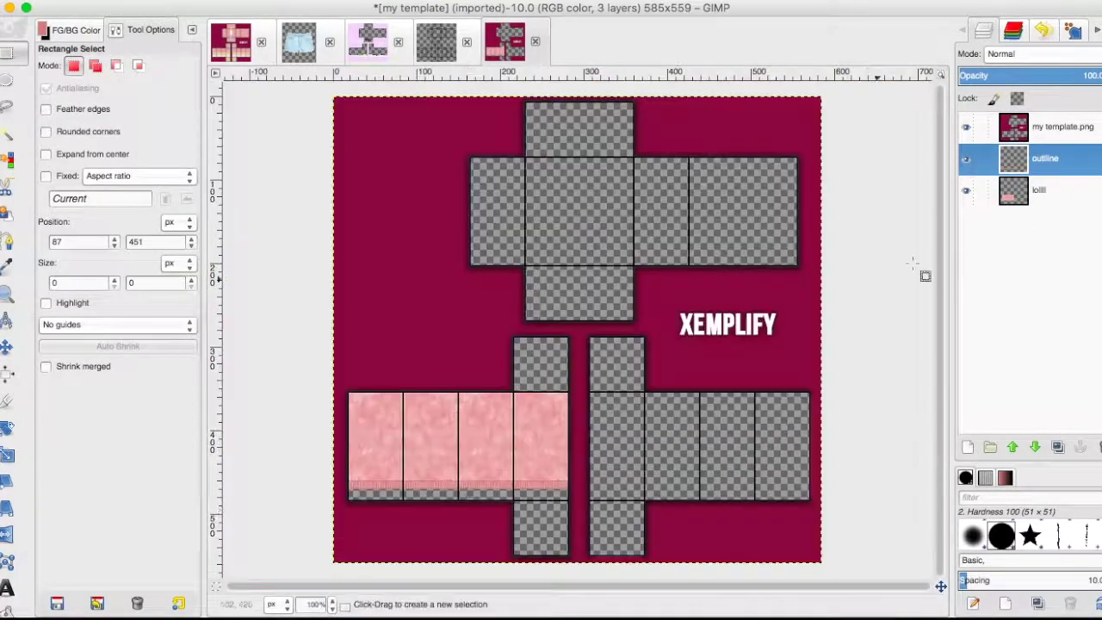
pyautogui.press('pageup')
pyautogui.click(1031, 76)
# Step: Try to paste shading copied from outfit2 over the first sleeve panel of the template
pyautogui.click(231, 43)
pyautogui.hscroll(-3, 758, 406)
pyautogui.press('1')
pyautogui.hotkey('alt', '5')
pyautogui.hotkey('ctrl', 'v')
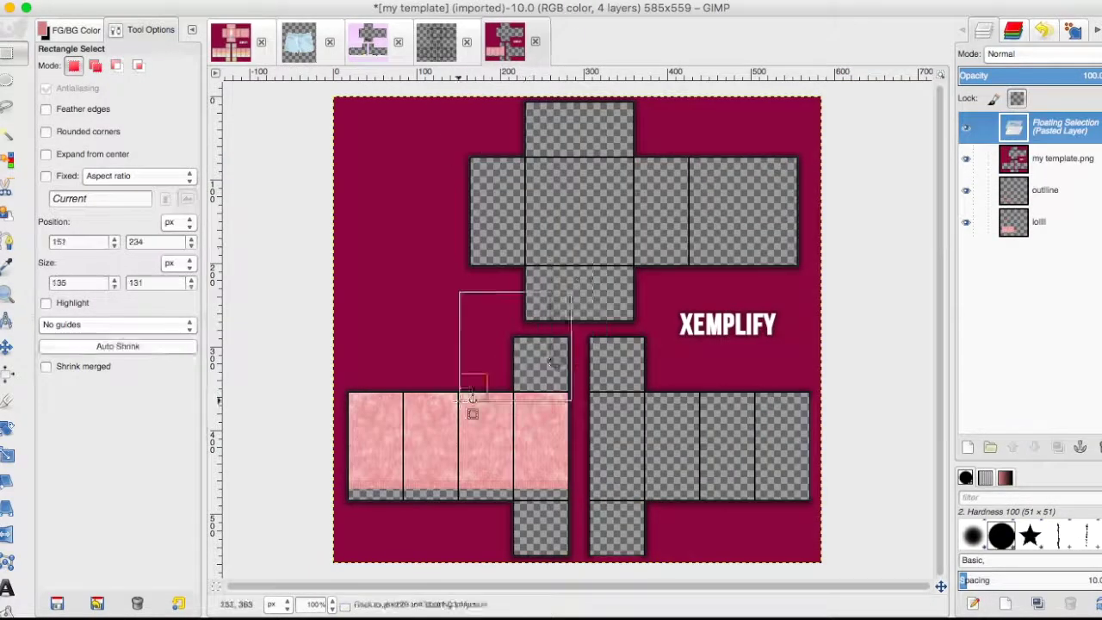
pyautogui.press('4')
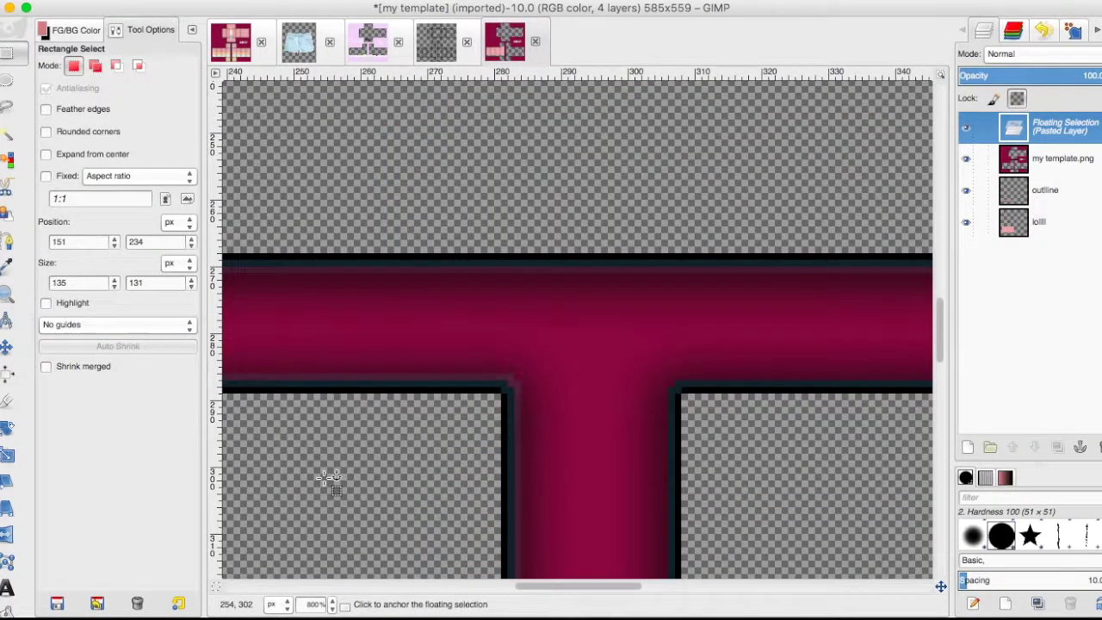
pyautogui.hscroll(-10, 330, 479)
pyautogui.click(495, 211)
pyautogui.rightClick(670, 286)
pyautogui.press('Escape')
# Step: Try to duplicate the first panel's shading across the neighbouring sleeve panels
pyautogui.press('3')
pyautogui.moveTo(280, 136); pyautogui.dragTo(505, 551)
pyautogui.hotkey('ctrl', 'c')
pyautogui.hotkey('ctrl', 'v')
pyautogui.moveTo(497, 419); pyautogui.dragTo(718, 419)
pyautogui.moveTo(270, 101); pyautogui.dragTo(714, 579)
pyautogui.hotkey('ctrl', 'c')
pyautogui.hotkey('ctrl', 'v')
pyautogui.click(713, 171)
pyautogui.hotkey('ctrl', 'z')
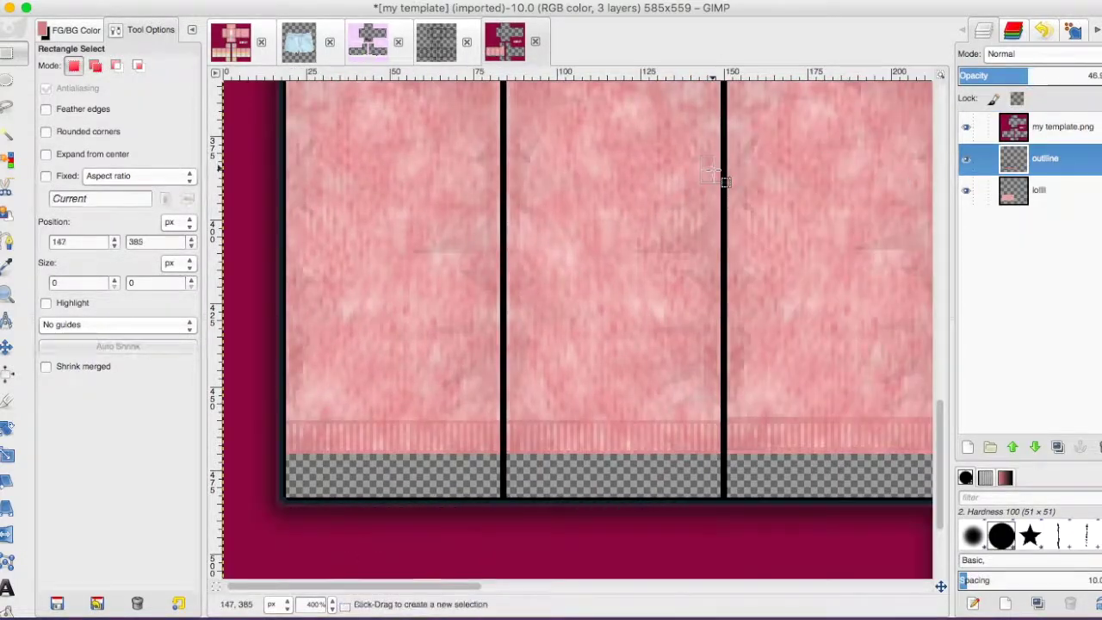
# Step: Copy a 64 × 64 px piece of the sleeve's knit texture into the square above the fourth sleeve panel
pyautogui.hscroll(5, 716, 176)
pyautogui.scroll(2, 716, 177)
pyautogui.hotkey('ctrl', 'z')
pyautogui.scroll(2, 749, 267)
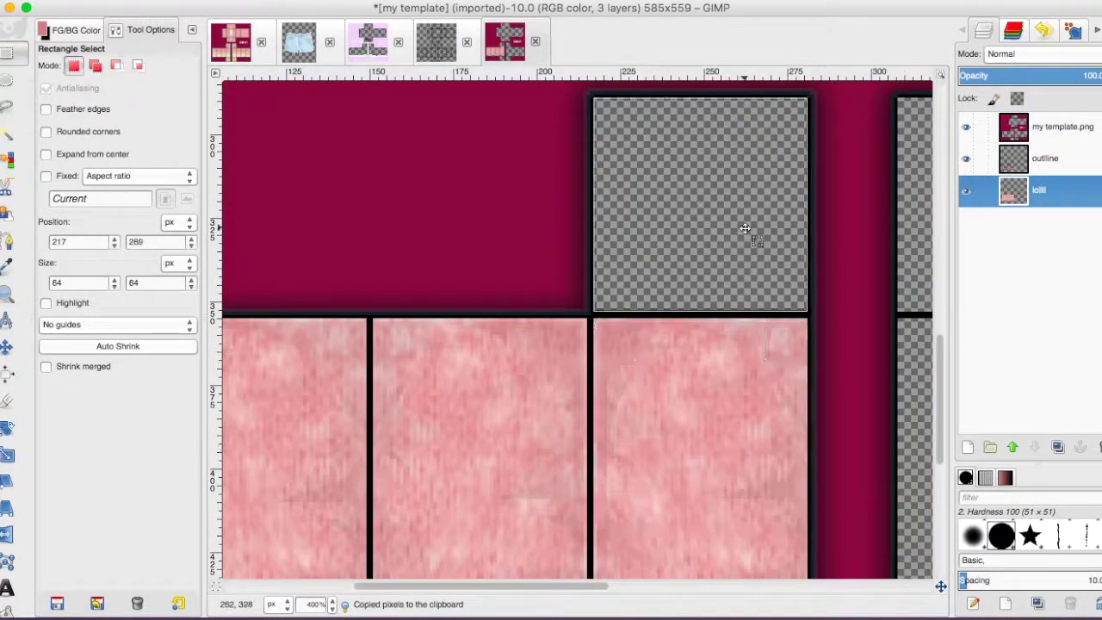
pyautogui.hotkey('ctrl', 'v')
# Step: Copy the shading of the square above the fourth arm panel from outfit2 and place it over the same square in the template
pyautogui.click(231, 41)
pyautogui.click(316, 604)
pyautogui.click(315, 402)
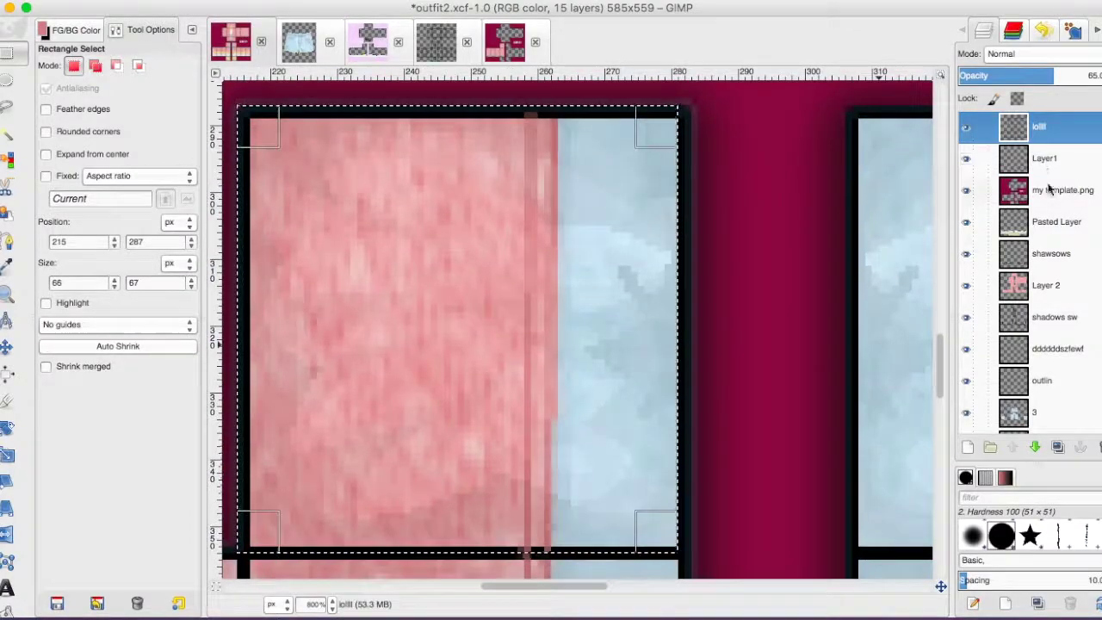
pyautogui.click(504, 41)
pyautogui.moveTo(701, 216); pyautogui.dragTo(770, 104)
pyautogui.hotkey('ctrl', 'h')
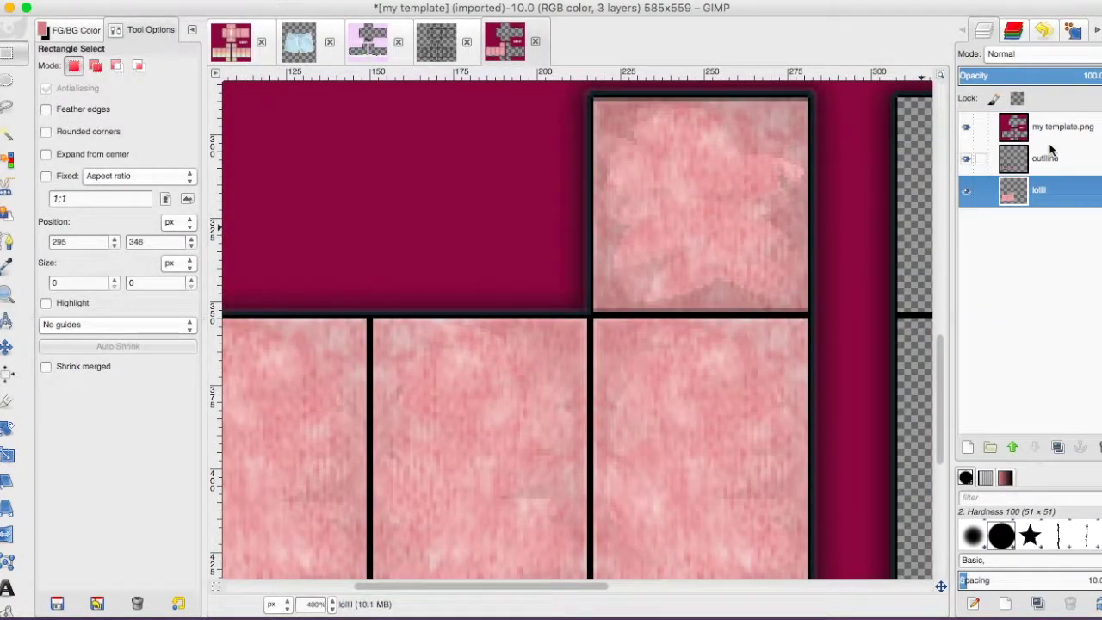
# Step: Undo the texture and shading pasted onto the upper square and the sleeve panels
pyautogui.scroll(2, 718, 266)
pyautogui.scroll(-5, 713, 266)
pyautogui.hotkey('ctrl', 'z')
pyautogui.hotkey('ctrl', 'z')
pyautogui.hscroll(-5, 706, 256)
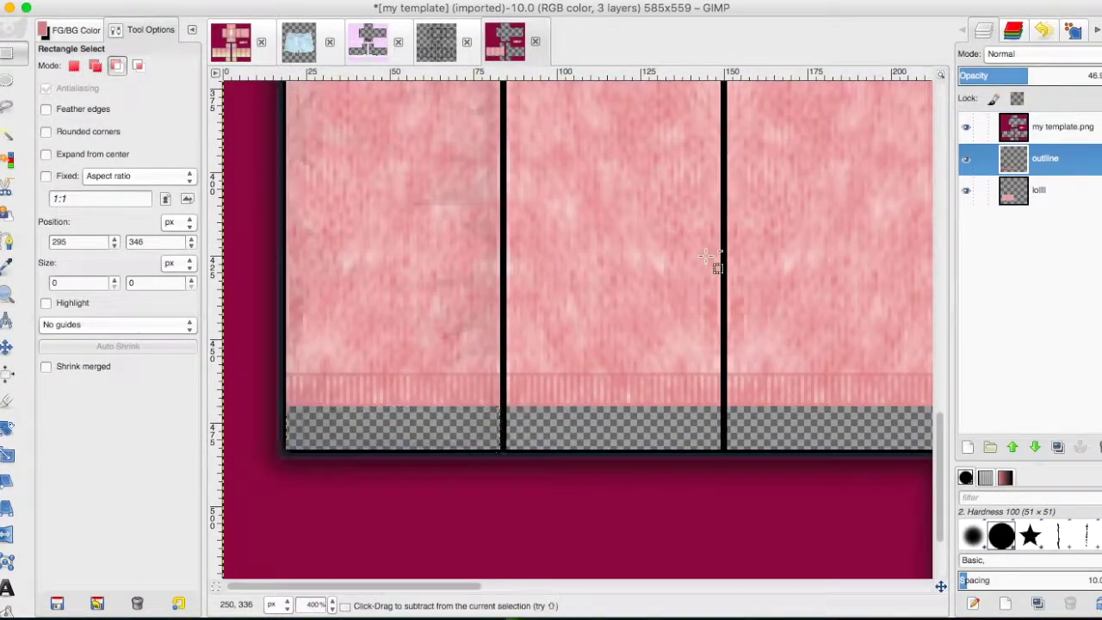
# Step: Add a separate layer above the template layer and copy the shading of one arm panel from outfit2
pyautogui.hotkey('ctrl', 'v')
pyautogui.hotkey('ctrl', 'shift', 'n')
pyautogui.press('e')
pyautogui.click(231, 42)
pyautogui.scroll(3, 595, 197)
pyautogui.scroll(-2, 595, 197)
pyautogui.hscroll(3, 595, 196)
pyautogui.press('r')
pyautogui.moveTo(435, 419); pyautogui.dragTo(672, 616)
pyautogui.hotkey('ctrl', 'c')
pyautogui.hotkey('ctrl', 'shift', 'j')
pyautogui.click(505, 42)
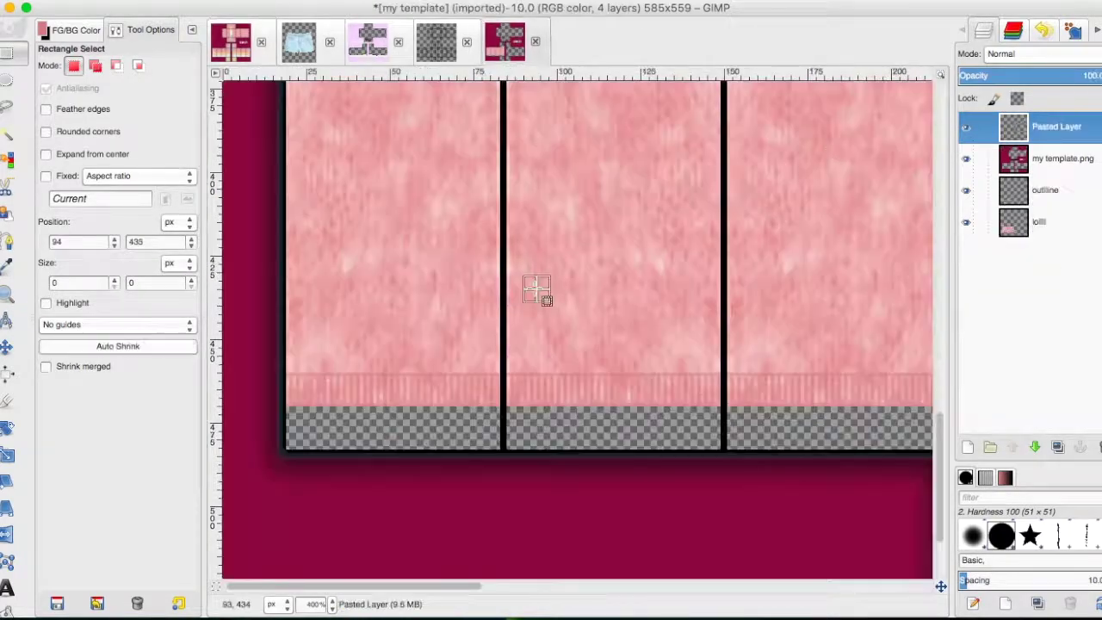
# Step: Paste the copied shading and align it over the first sleeve panel
pyautogui.hotkey('ctrl', 'v')
pyautogui.press('1')
pyautogui.press('4')
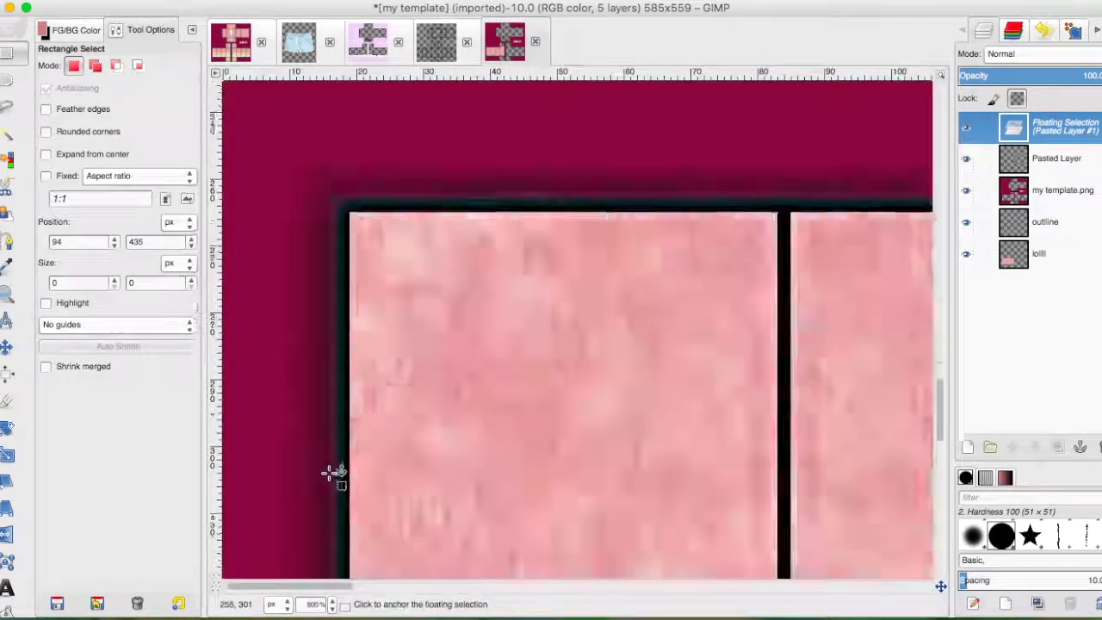
pyautogui.click(267, 482)
pyautogui.hotkey('ctrl', 'z')
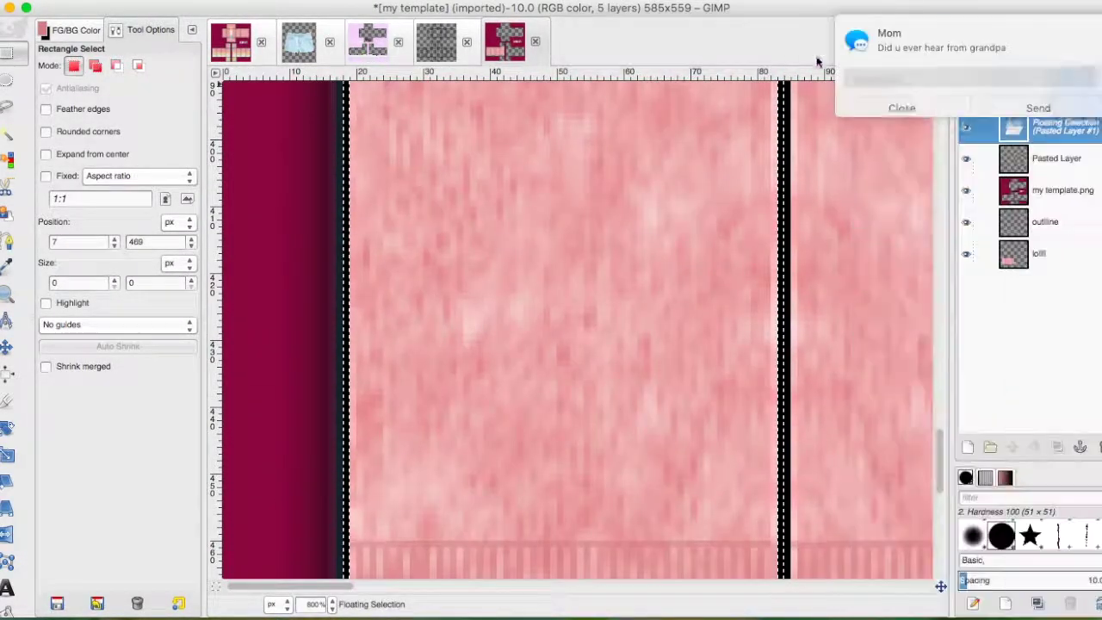
pyautogui.click(903, 106)
pyautogui.click(634, 184)
# Step: Return to an earlier state in the undo history and keep the first sleeve panel's shading on a top layer named DDD
pyautogui.click(1042, 30)
pyautogui.scroll(-5, 1025, 215)
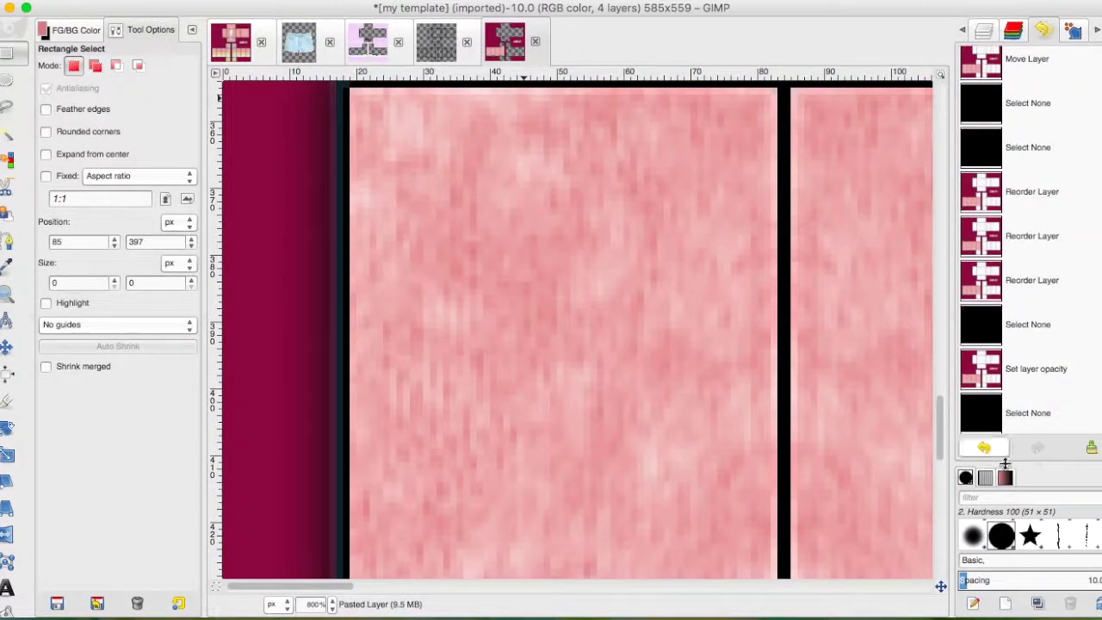
pyautogui.click(1010, 137)
pyautogui.scroll(-3, 1024, 216)
pyautogui.click(1029, 247)
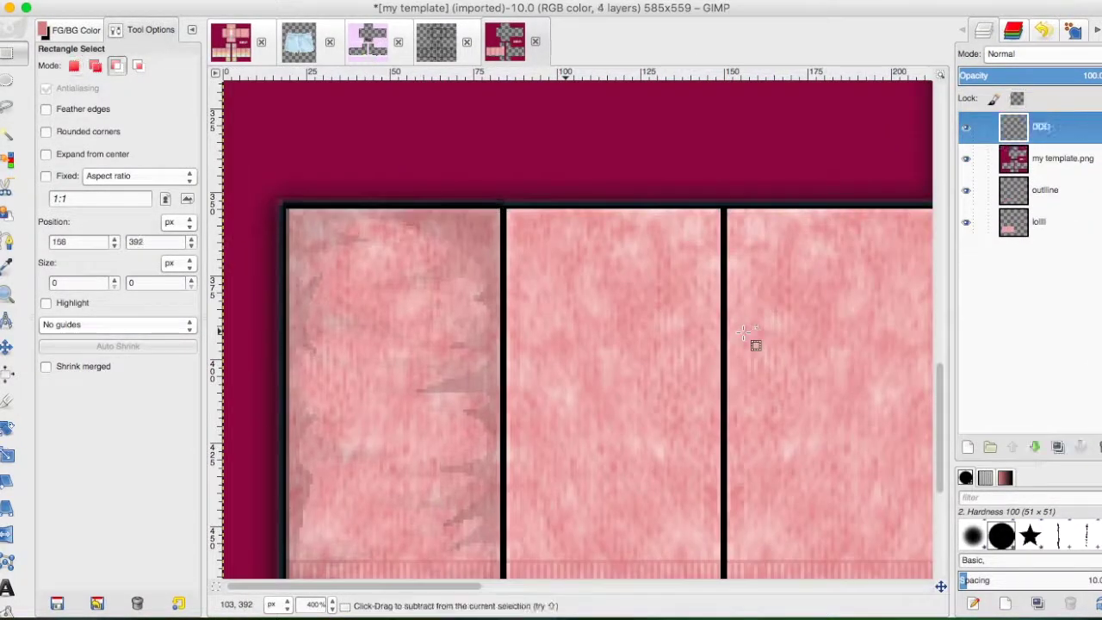
# Step: Duplicate the DDD shading across the remaining sleeve panels and add knit texture and shading to the square above the fourth panel
pyautogui.moveTo(255, 110); pyautogui.dragTo(733, 571)
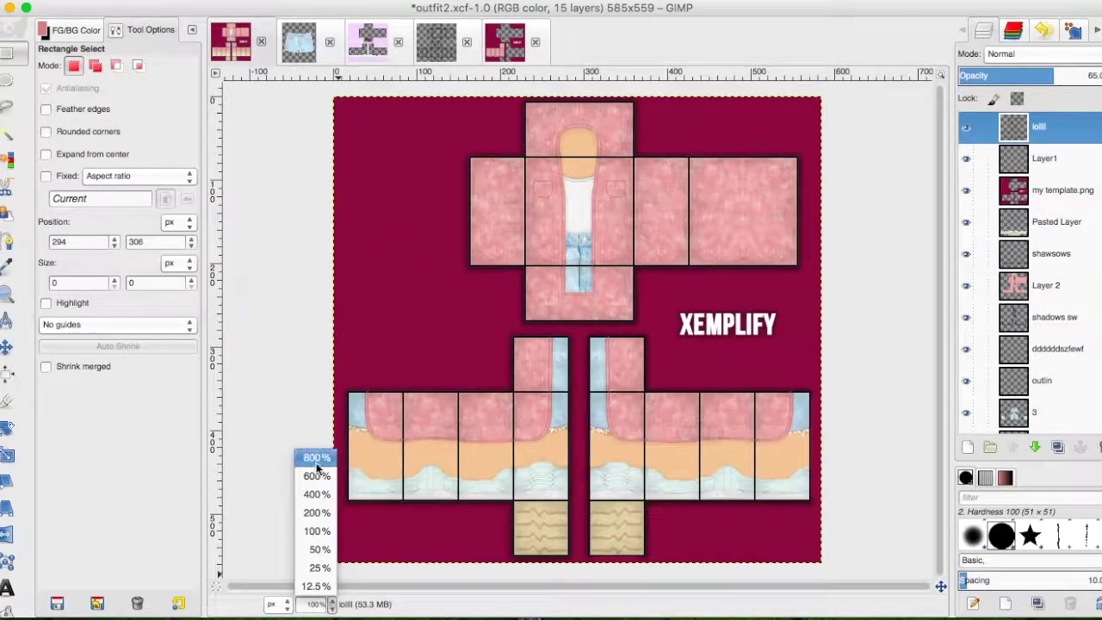
pyautogui.click(316, 463)
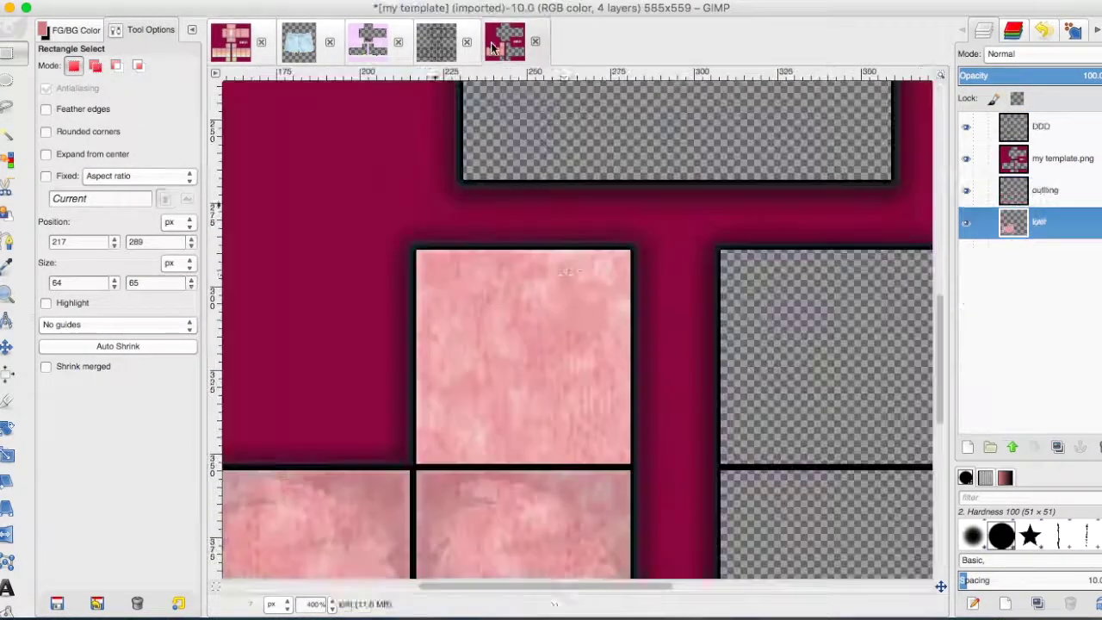
pyautogui.moveTo(561, 457); pyautogui.dragTo(555, 471)
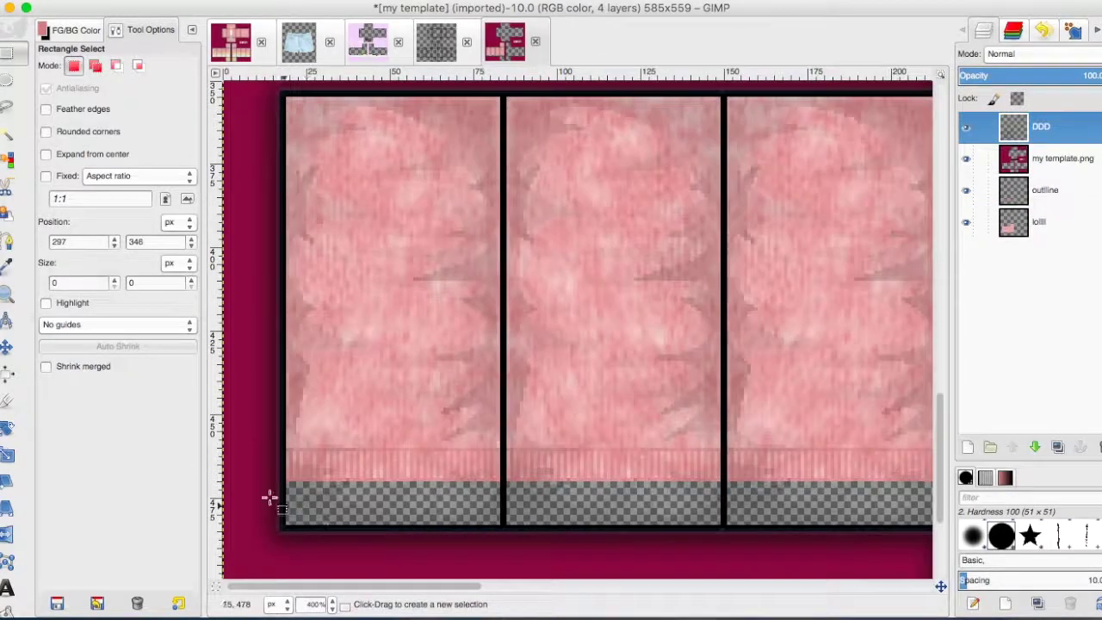
# Step: Move the DDD layer below the template at about 65% opacity and merge it and the outline layer into the knit texture layer
pyautogui.rightClick(861, 328)
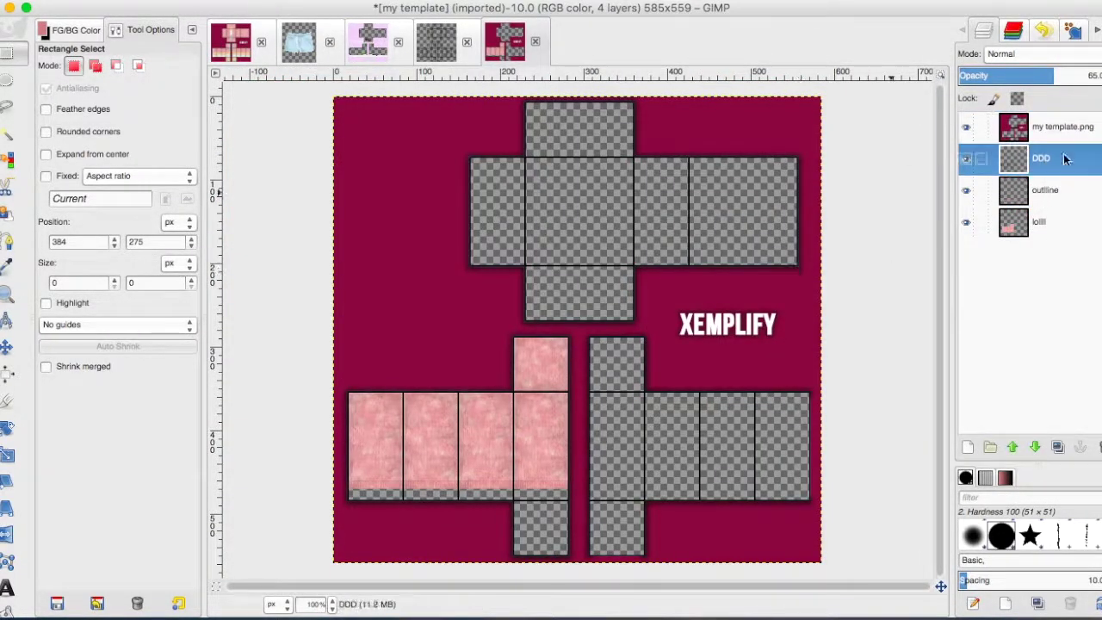
pyautogui.rightClick(1065, 158)
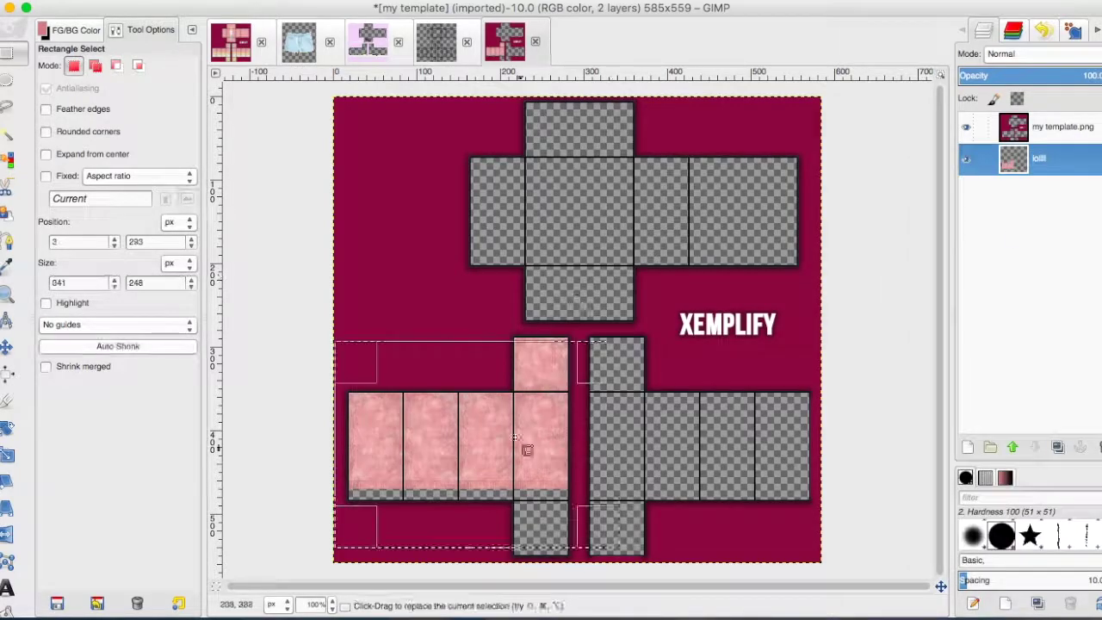
# Step: Copy the finished sleeve, mirror it horizontally, and align the copy over the opposite arm of the template
pyautogui.hotkey('ctrl', 'c')
pyautogui.hotkey('ctrl', 'v')
pyautogui.moveTo(650, 422); pyautogui.dragTo(722, 422)
pyautogui.scroll(5, 723, 422)
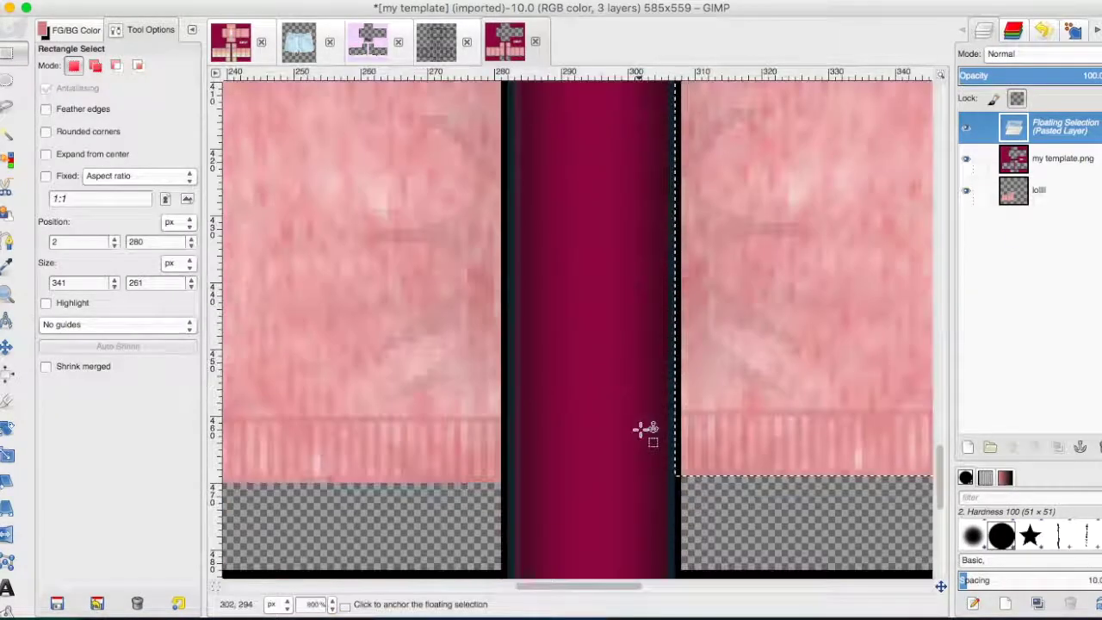
pyautogui.click(655, 436)
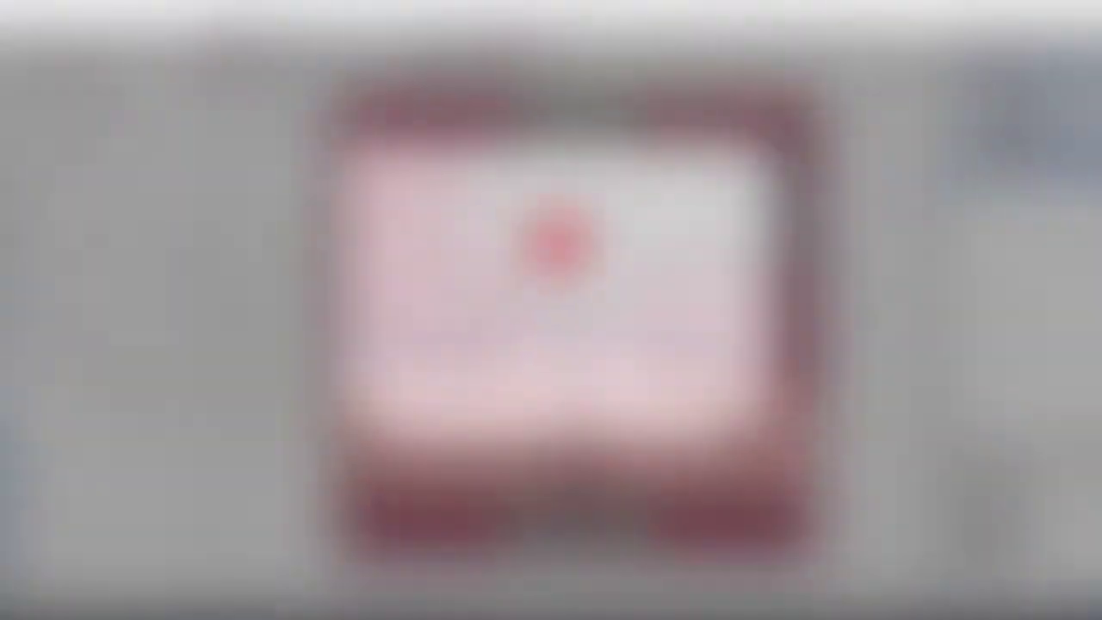